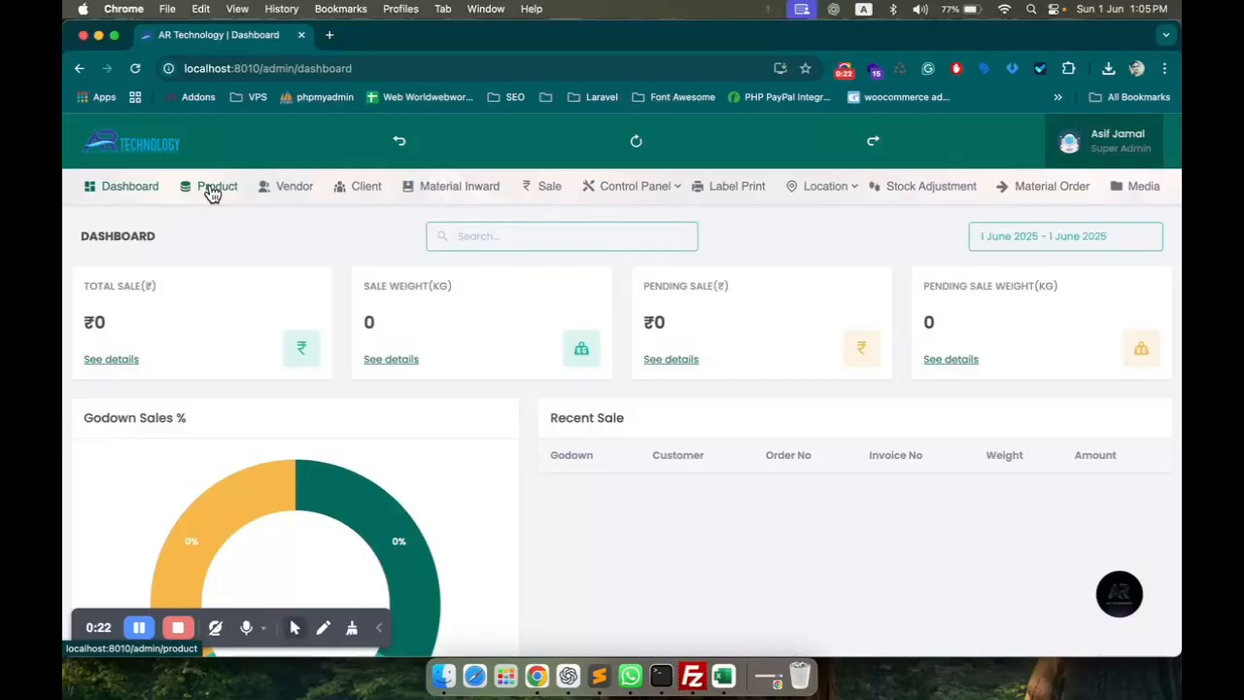
Open the Product page and examine the product list together with its godown and mill filters.
click(211, 191)
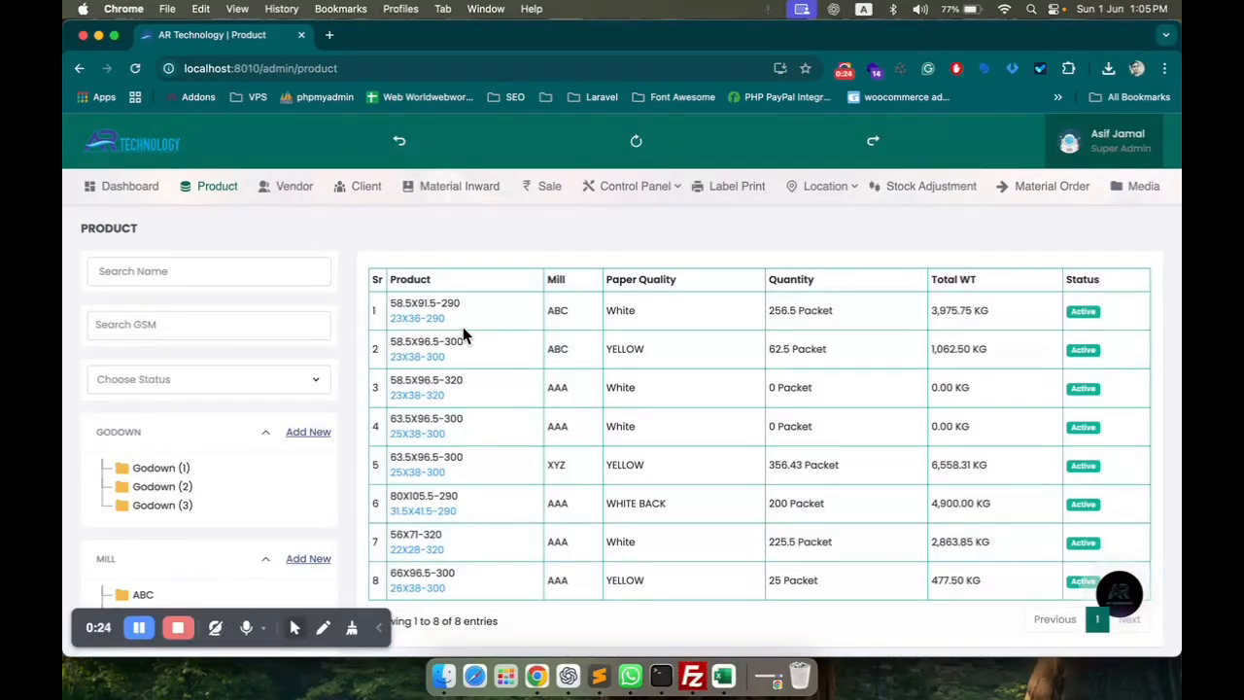
scroll(612, 418, down, 2)
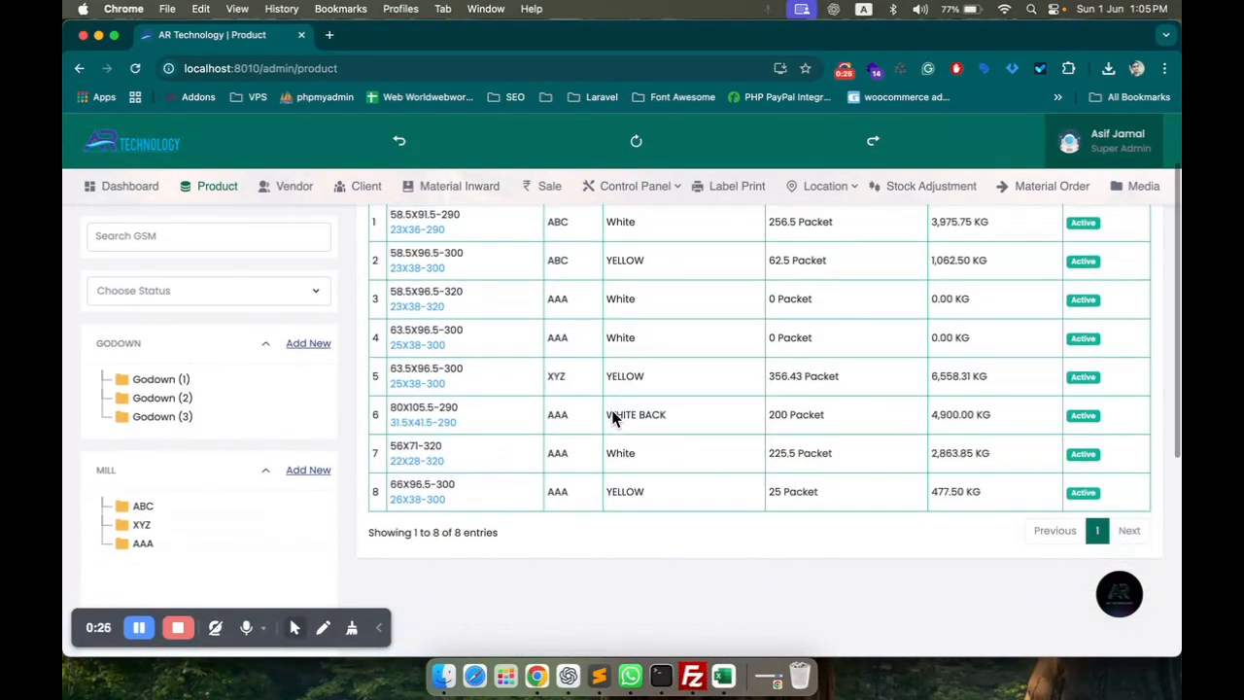
scroll(612, 418, up, 2)
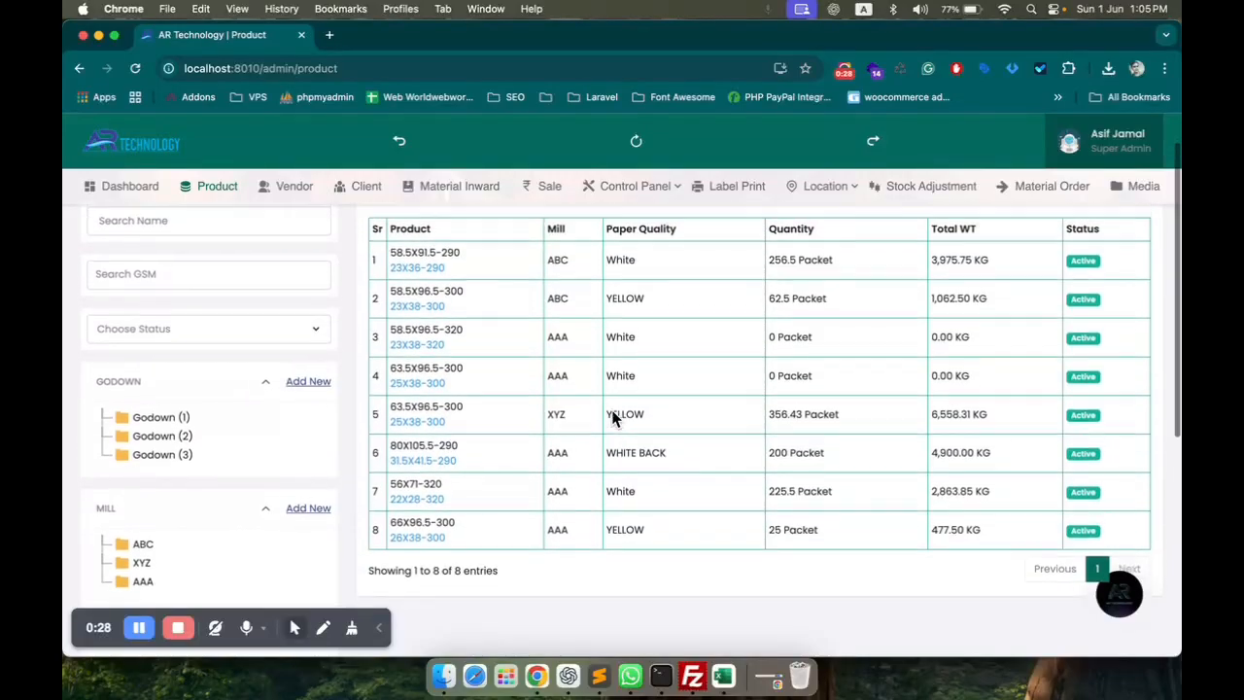
scroll(612, 418, down, 2)
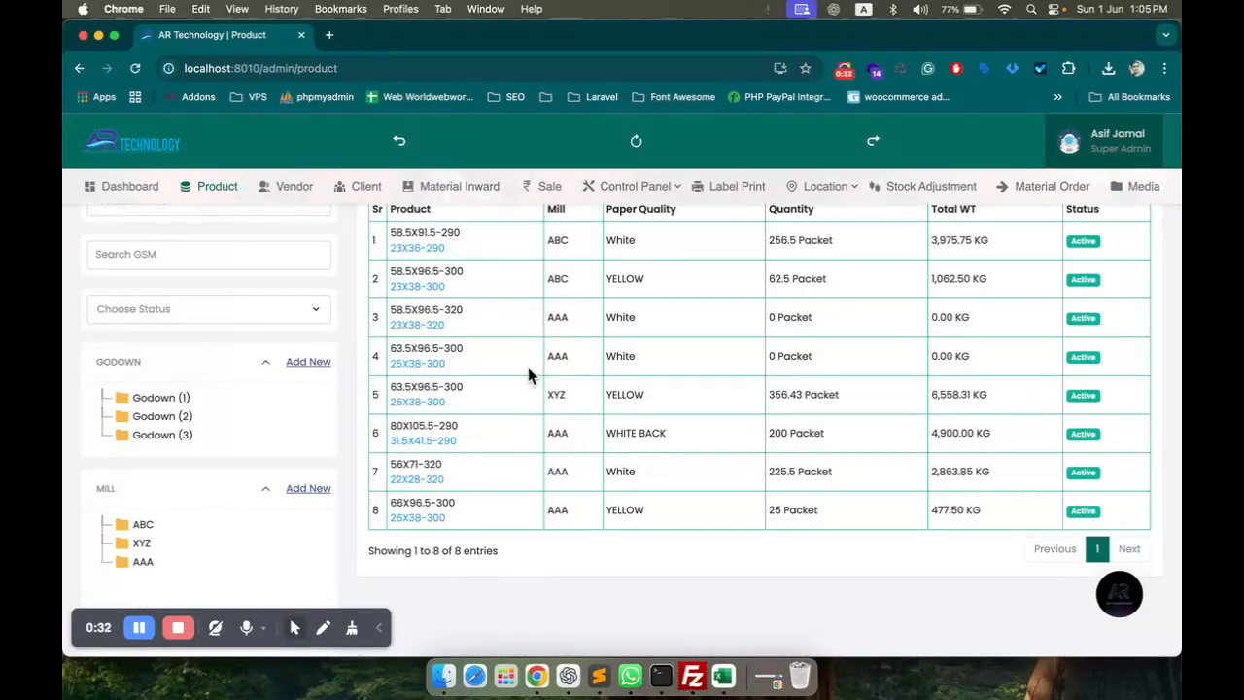
scroll(522, 272, up, 2)
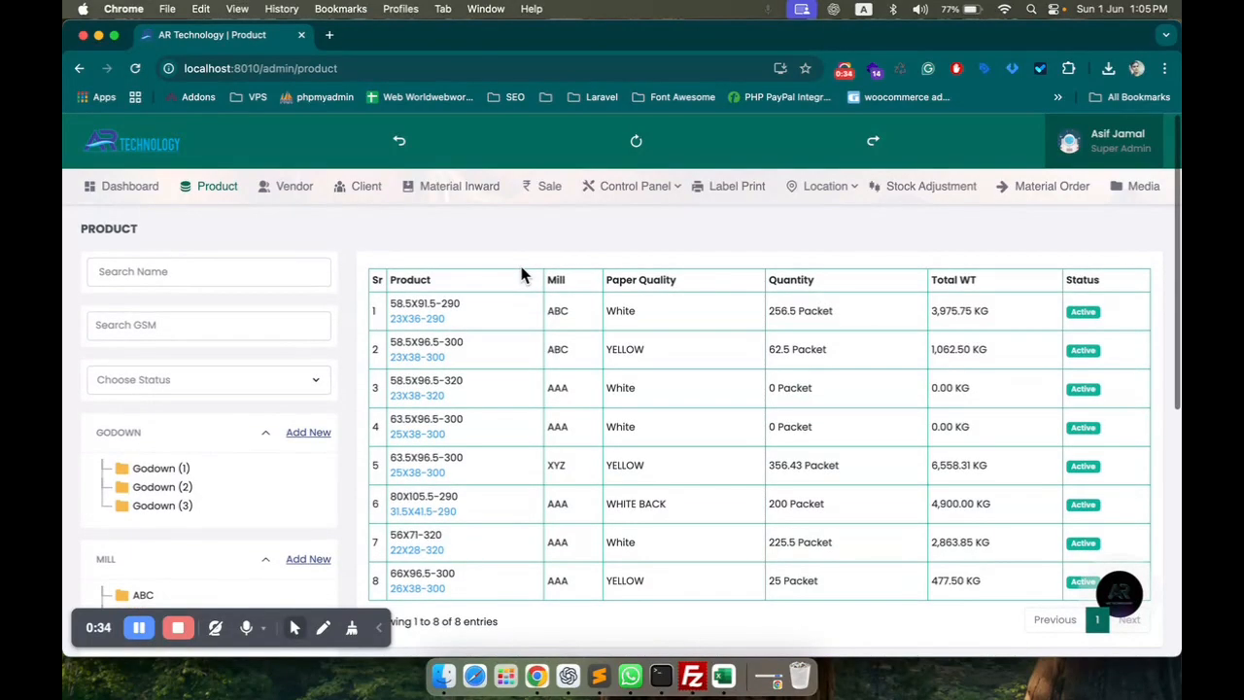
scroll(406, 299, down, 2)
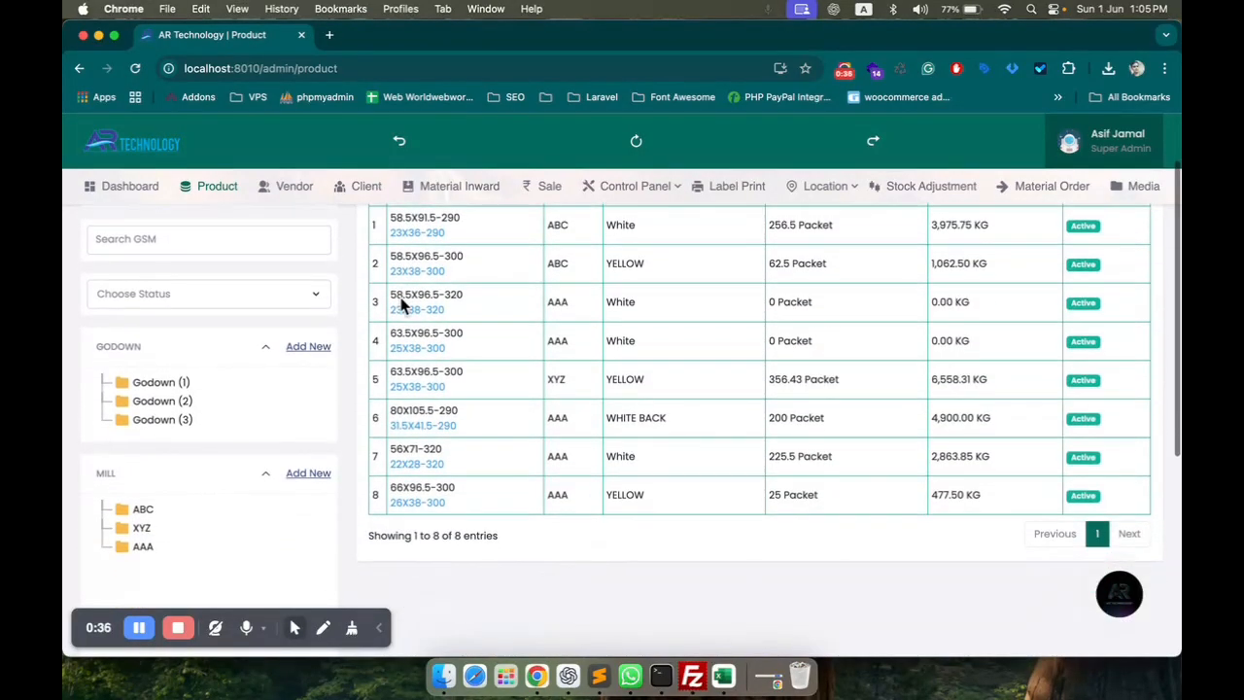
scroll(403, 304, down, 1)
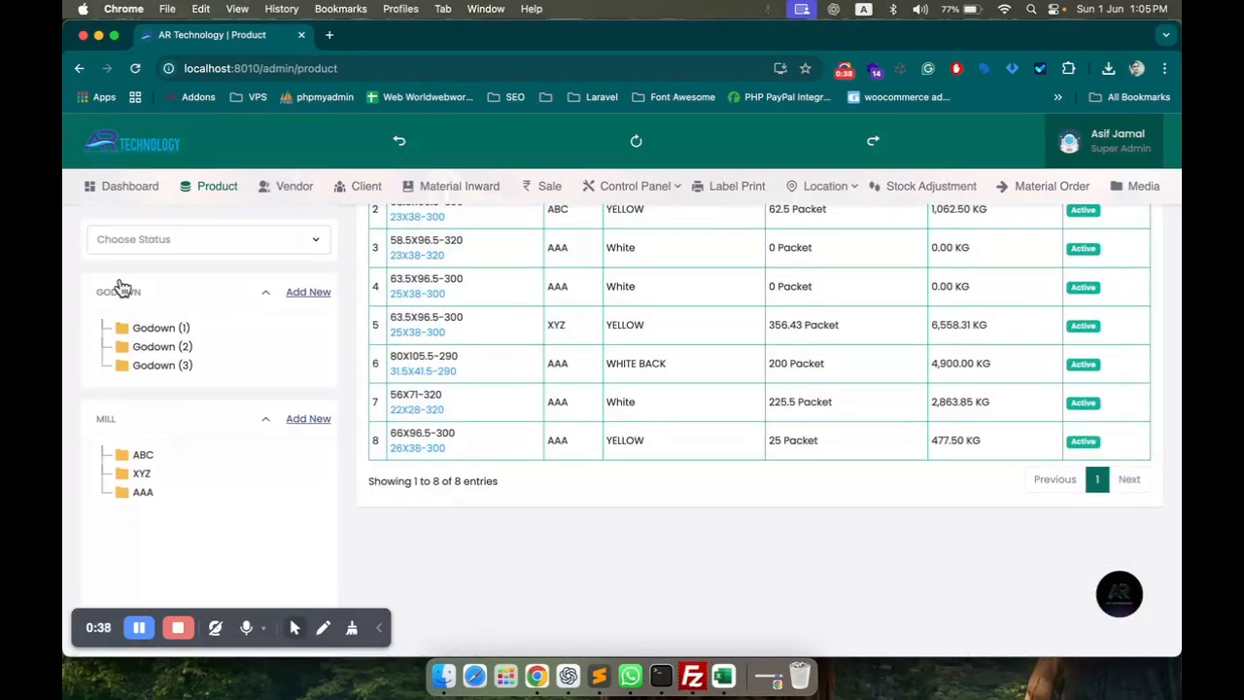
scroll(197, 455, down, 1)
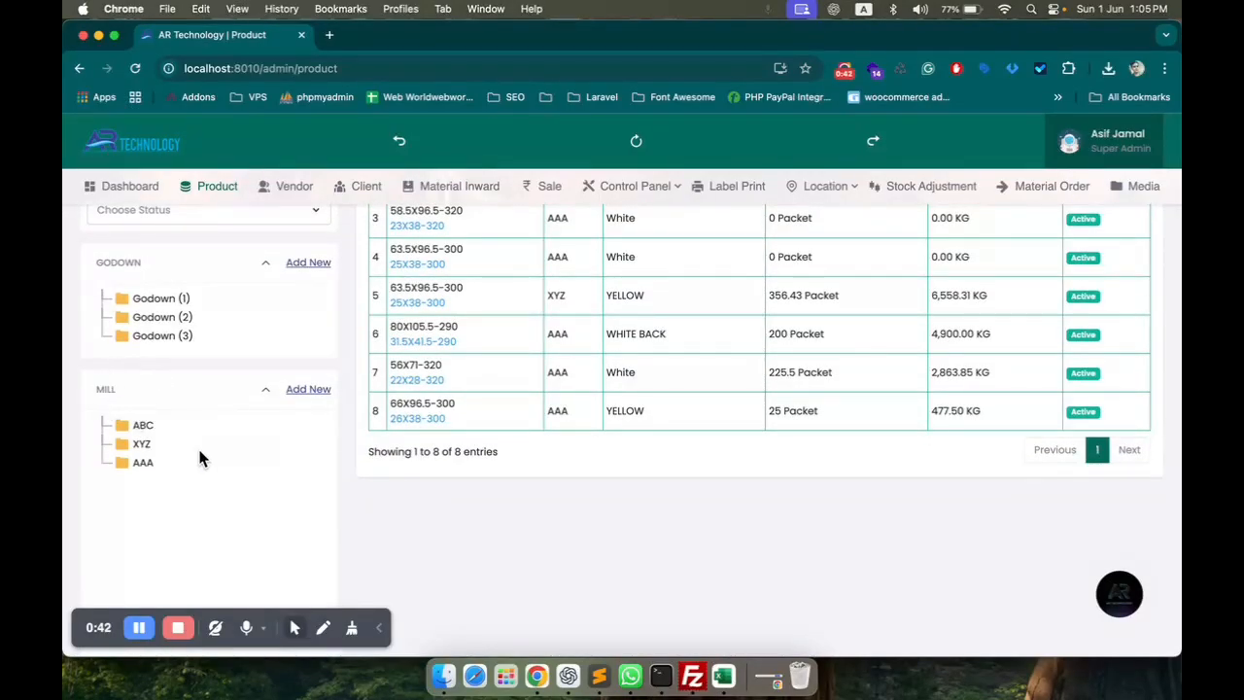
scroll(200, 457, down, 5)
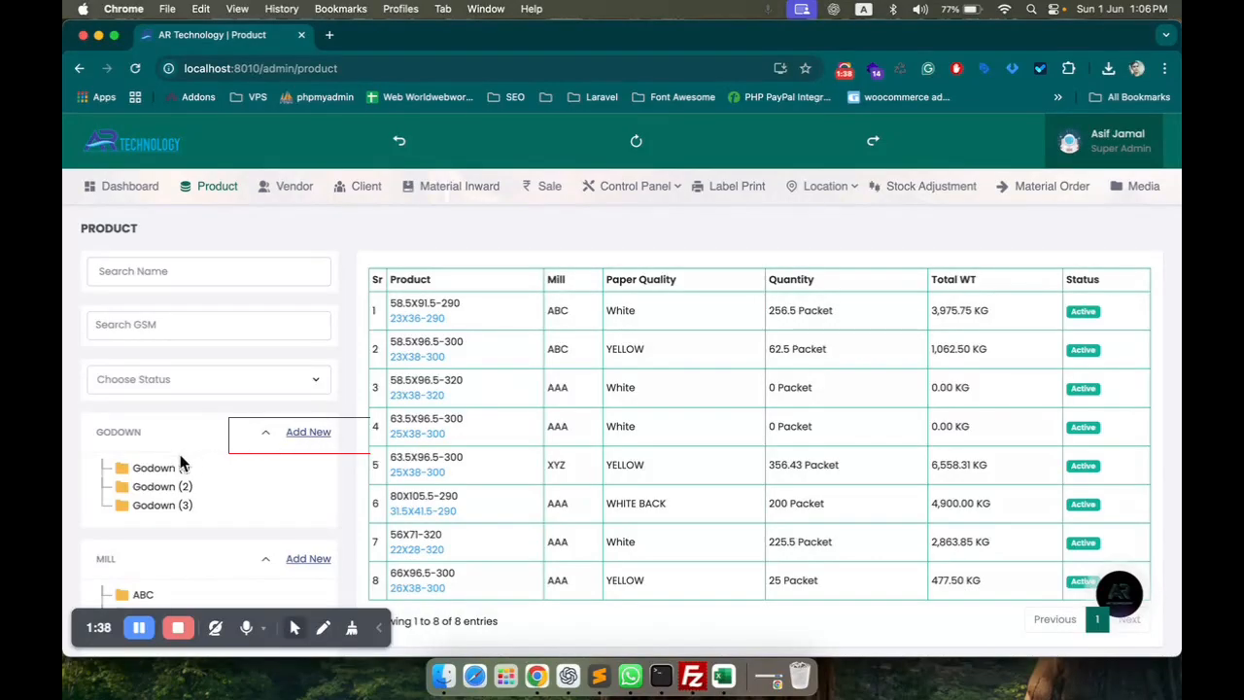
Start a new godown entry with the name "ABC Godown" and the godown code 12.
click(315, 437)
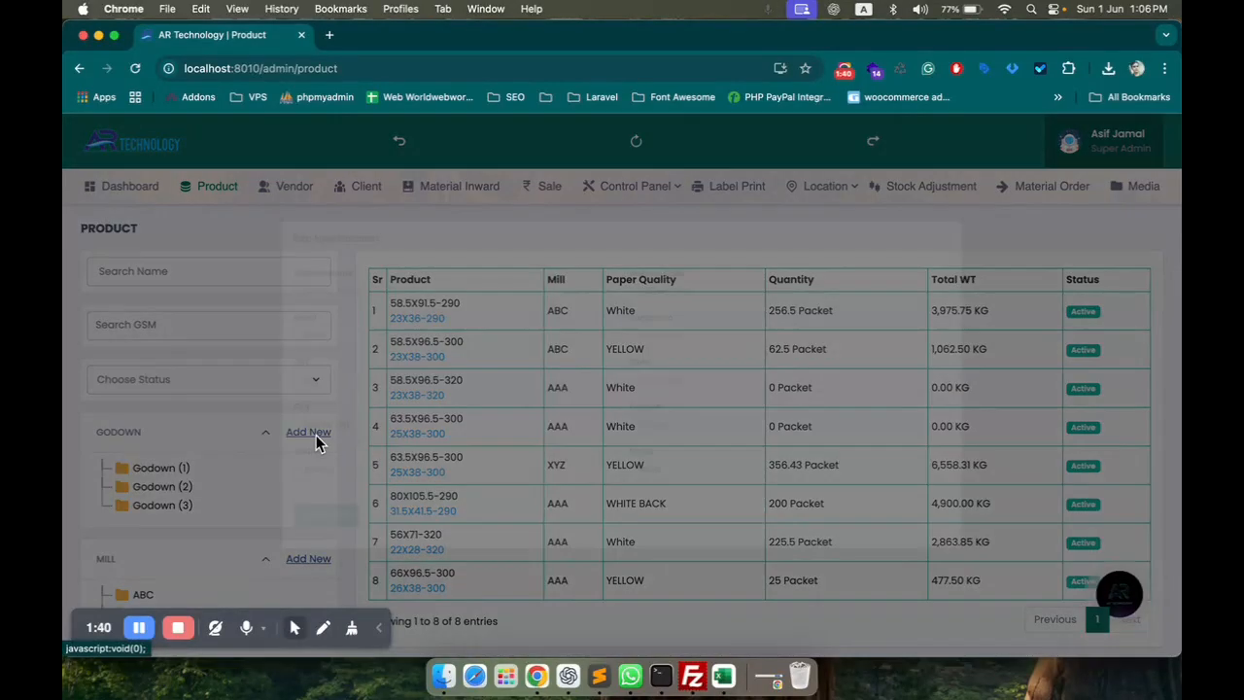
click(410, 263)
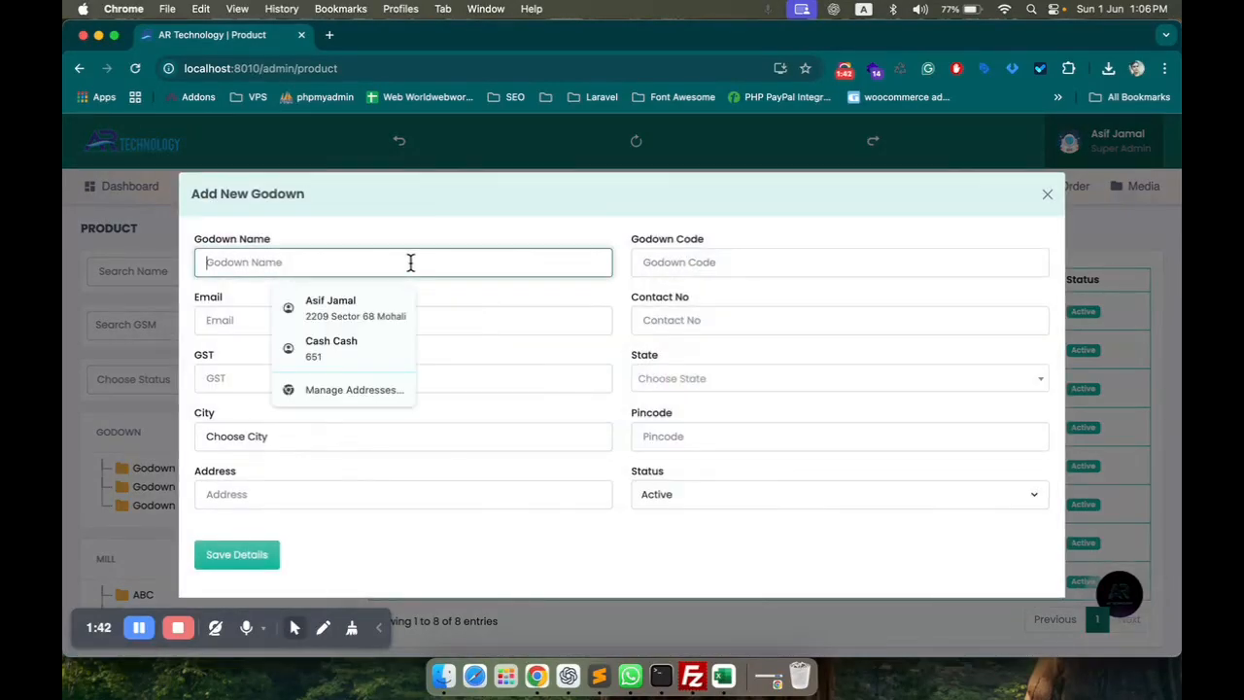
text(AB)
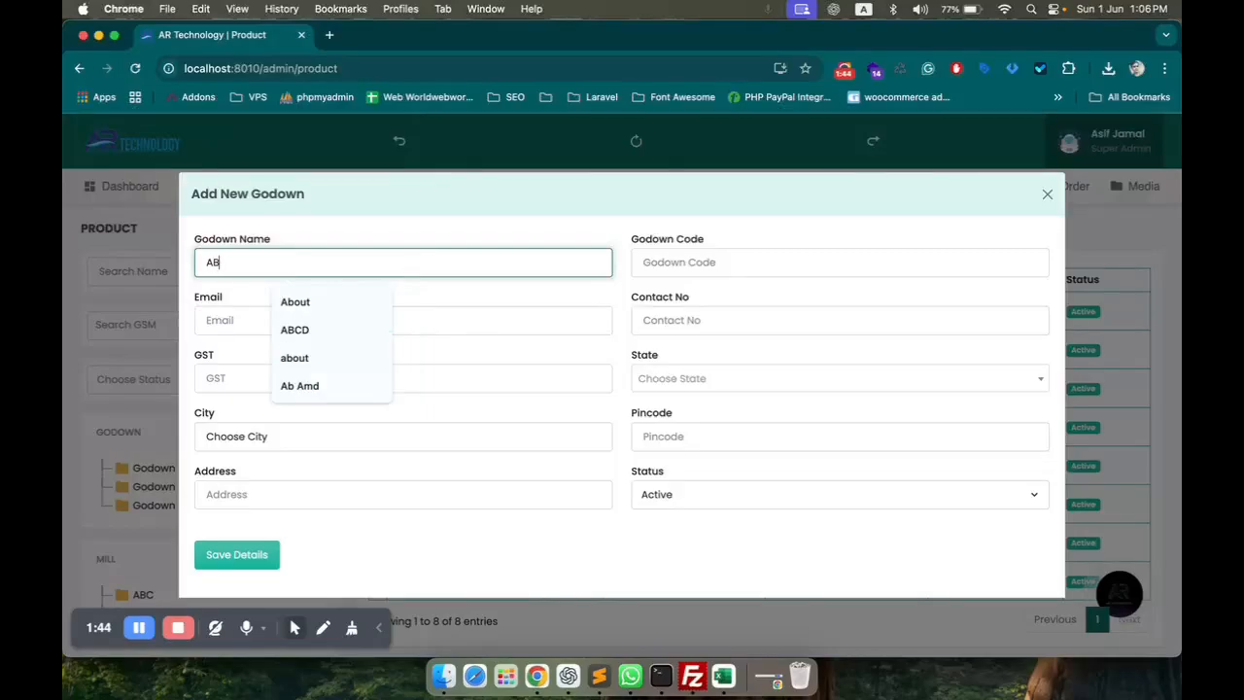
text(C Godown)
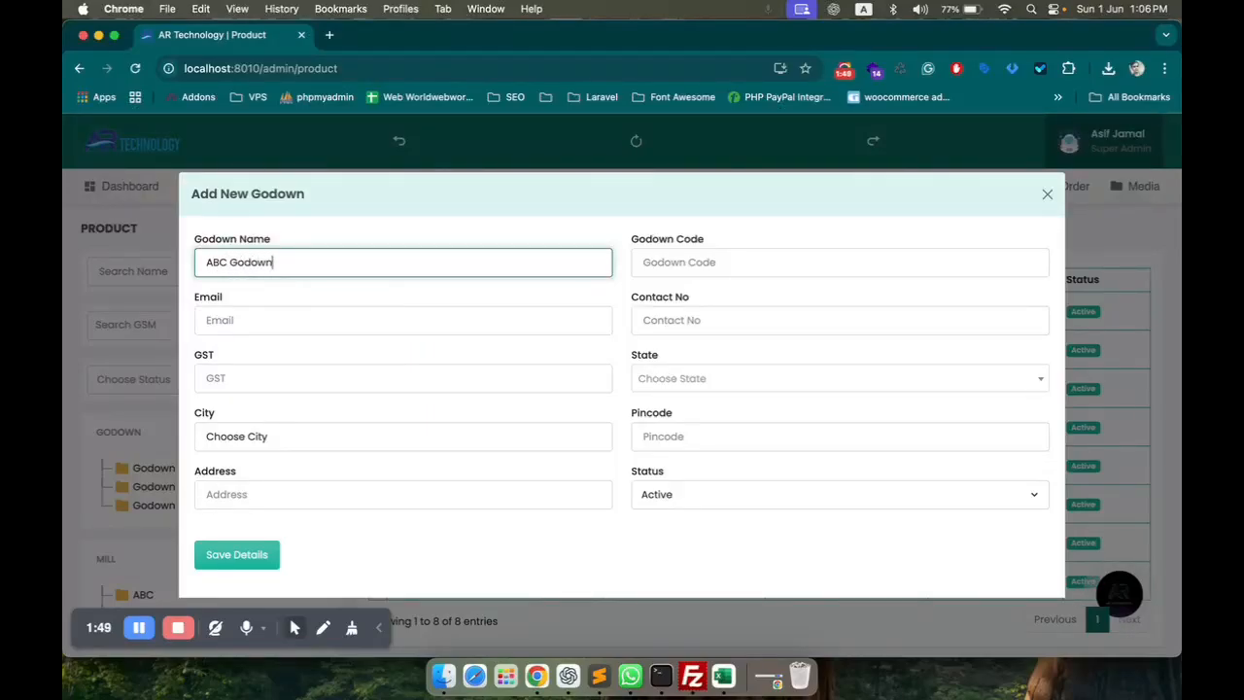
click(644, 263)
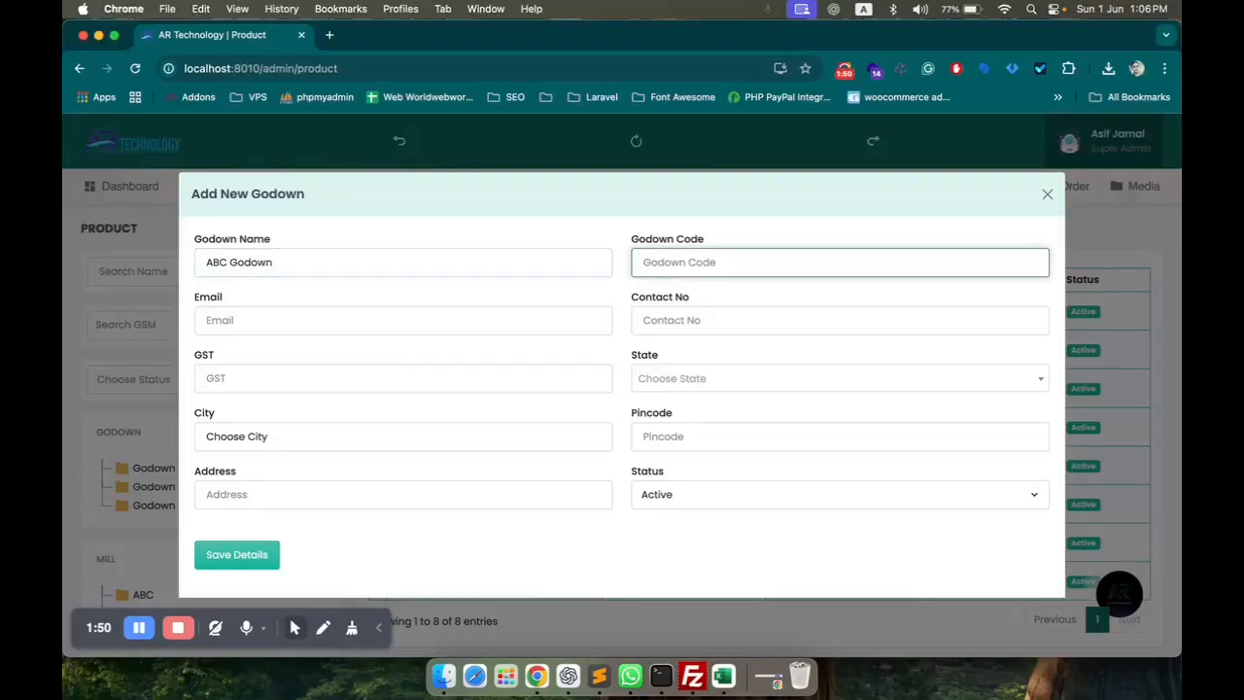
text(12)
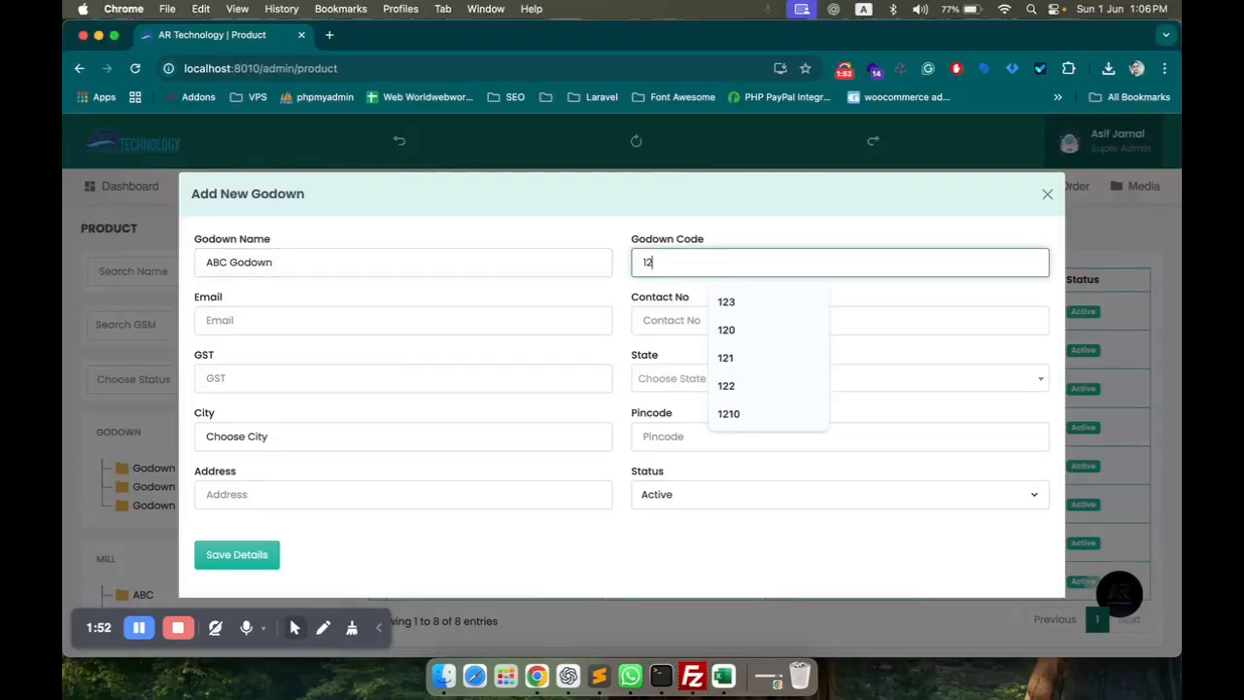
Autofill the godown's email, pincode and address from the saved demo contact, and add a 1 to the email's user part.
click(287, 321)
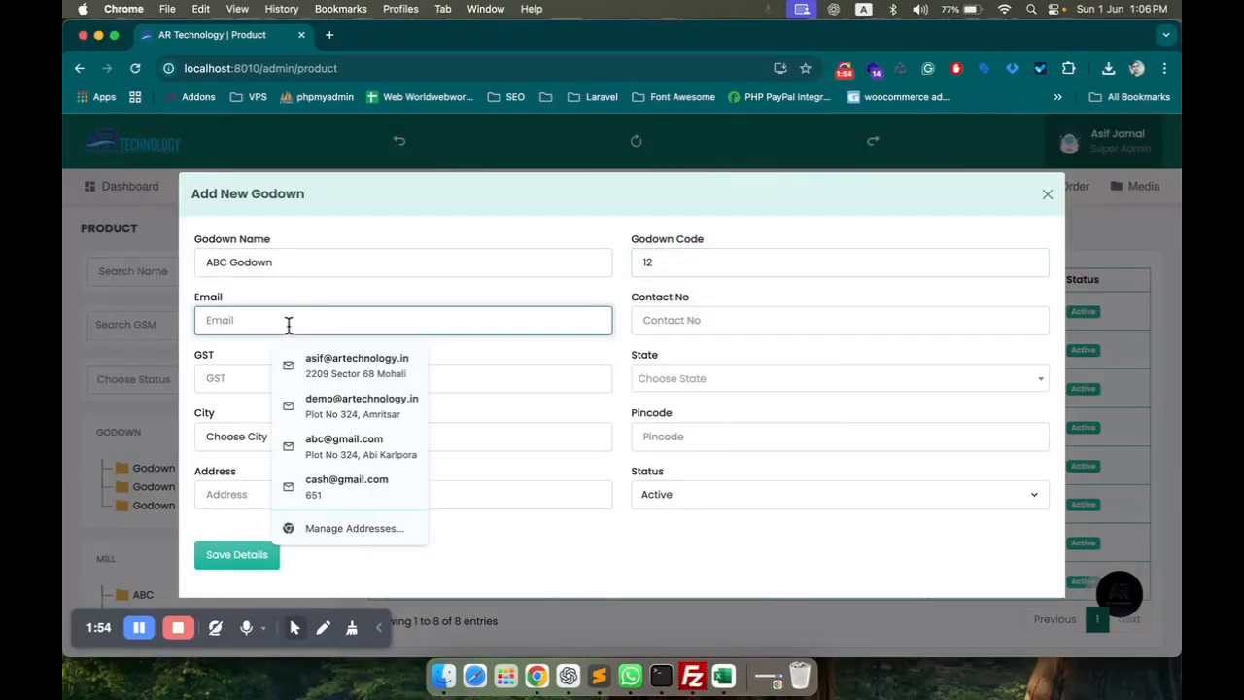
click(339, 398)
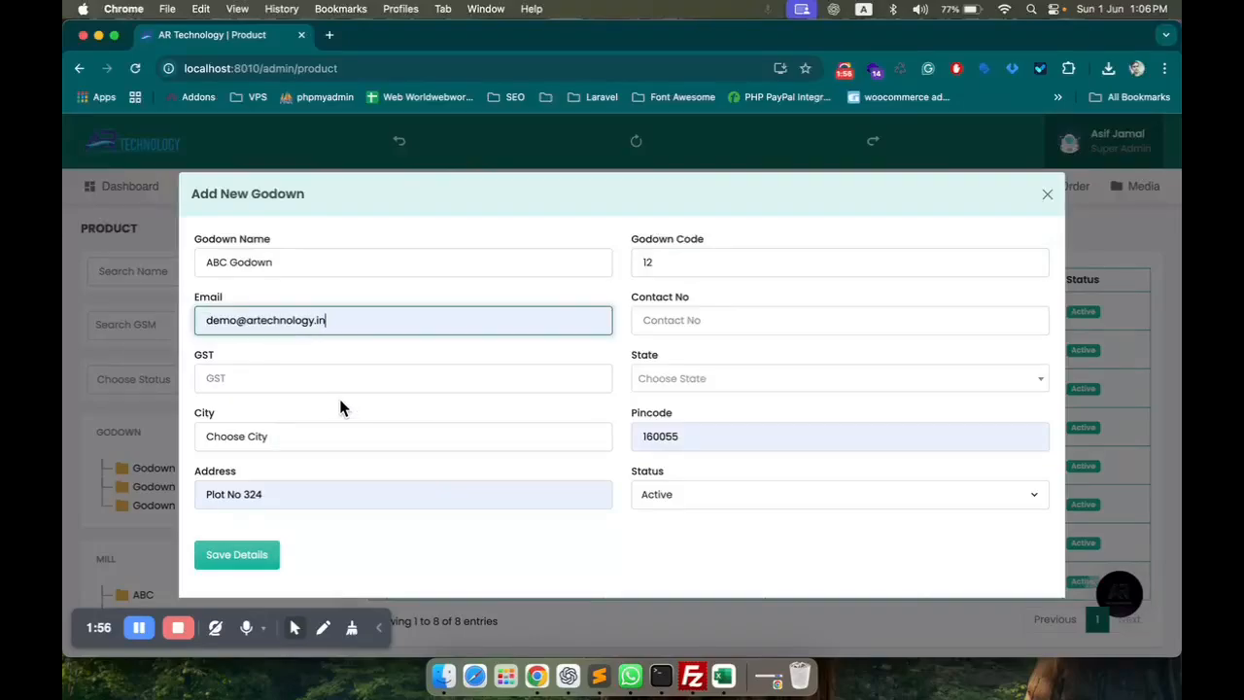
click(239, 322)
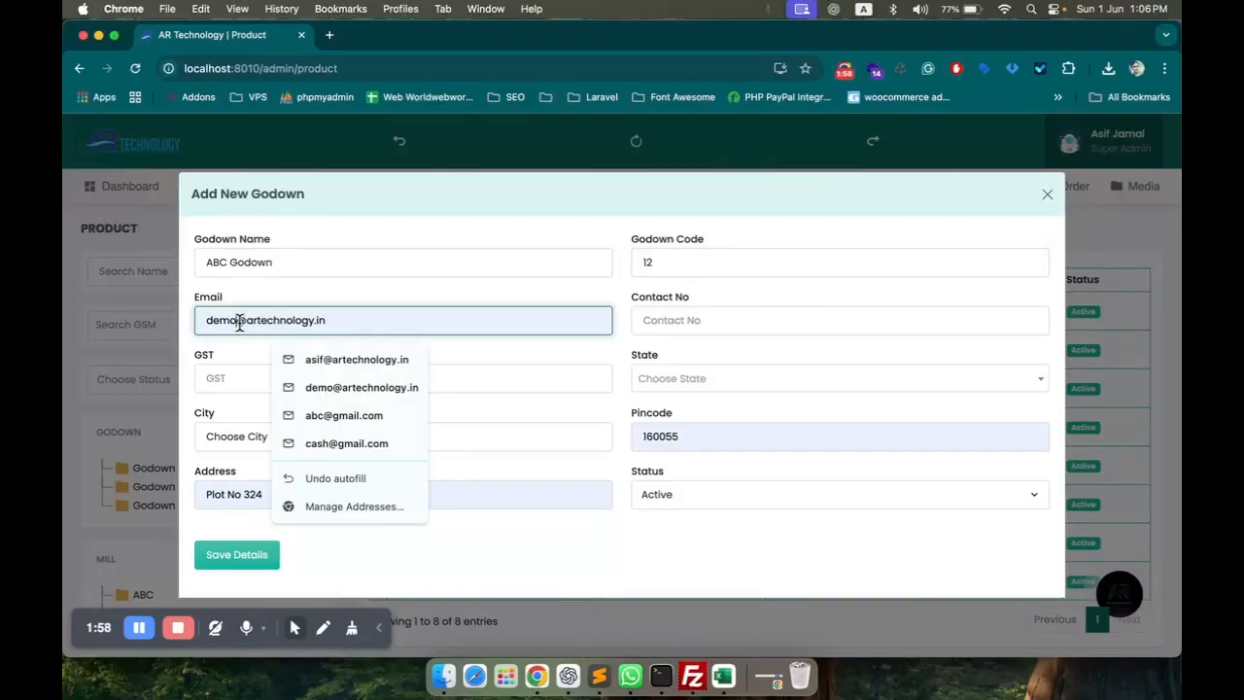
text(1)
Fill in the godown's contact number from a saved entry and replace its last three digits.
click(734, 321)
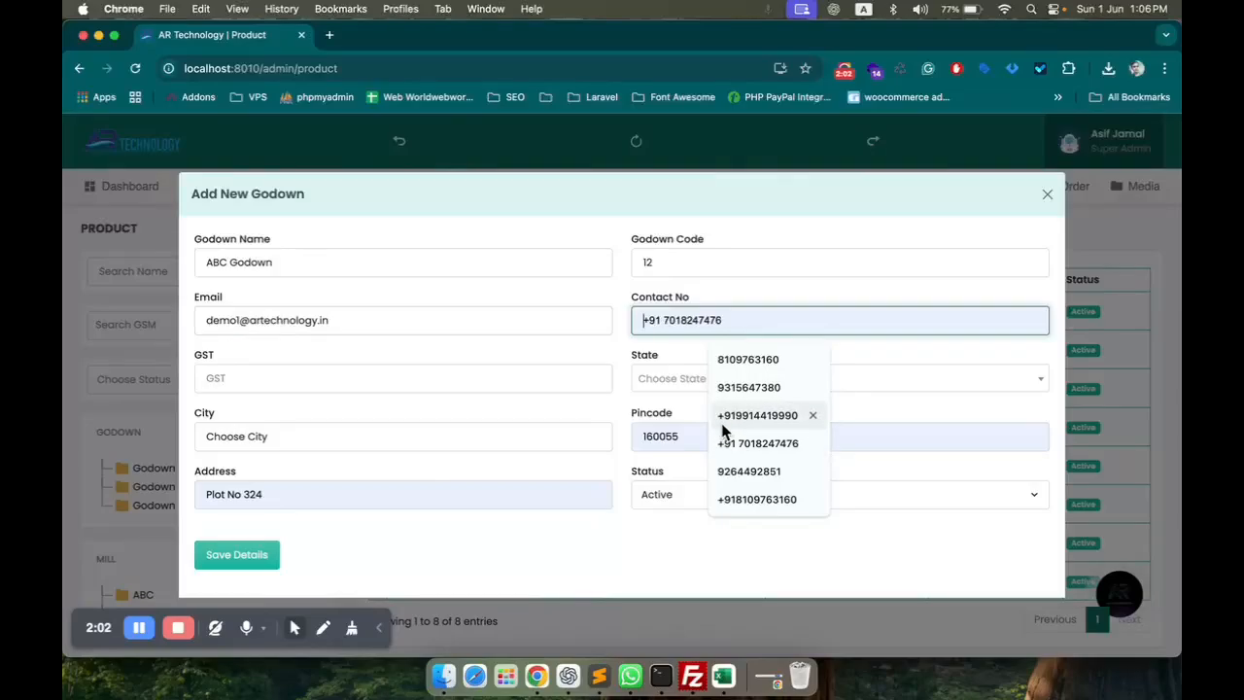
click(726, 360)
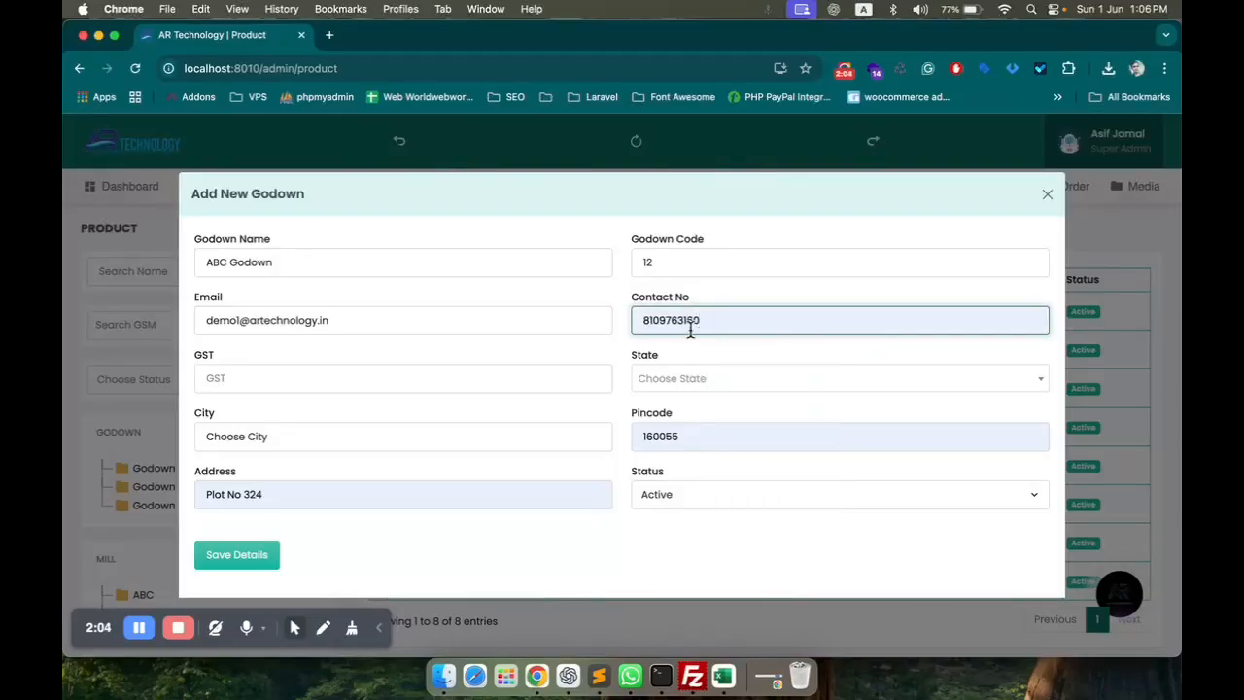
key(BackSpace)
key(BackSpace)
key(BackSpace)
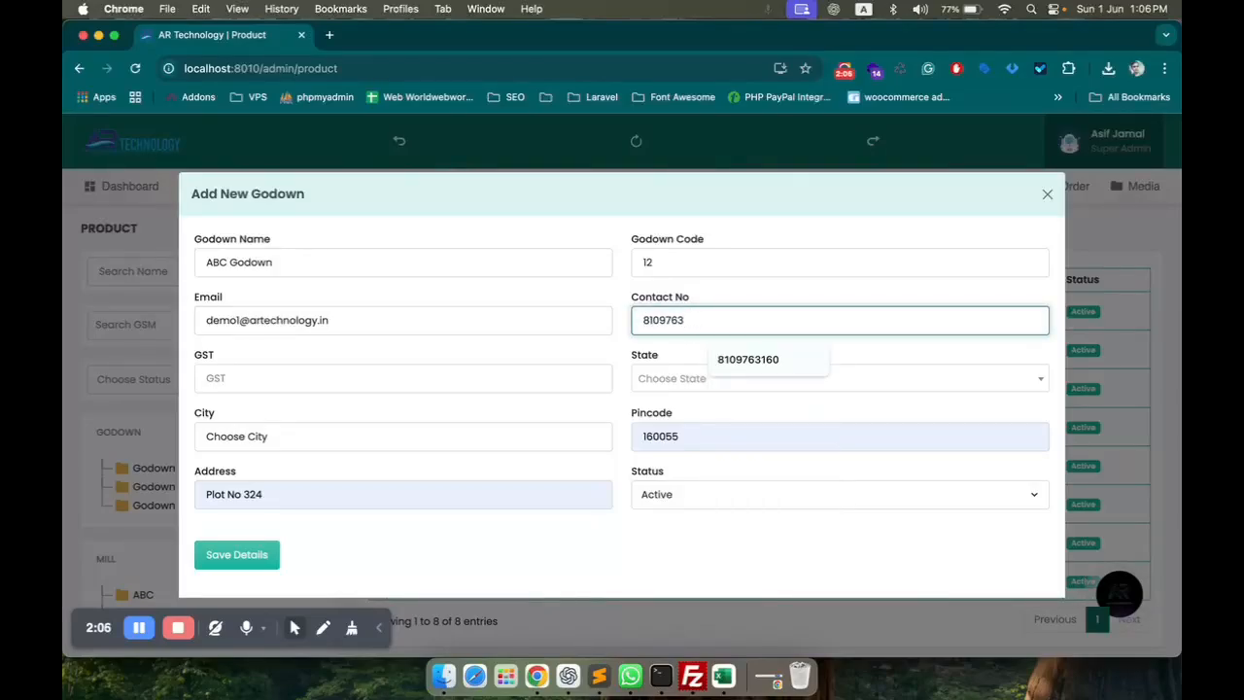
text(876)
Set the godown's GST to 18, its state to Bihar and its city to Amba.
click(494, 373)
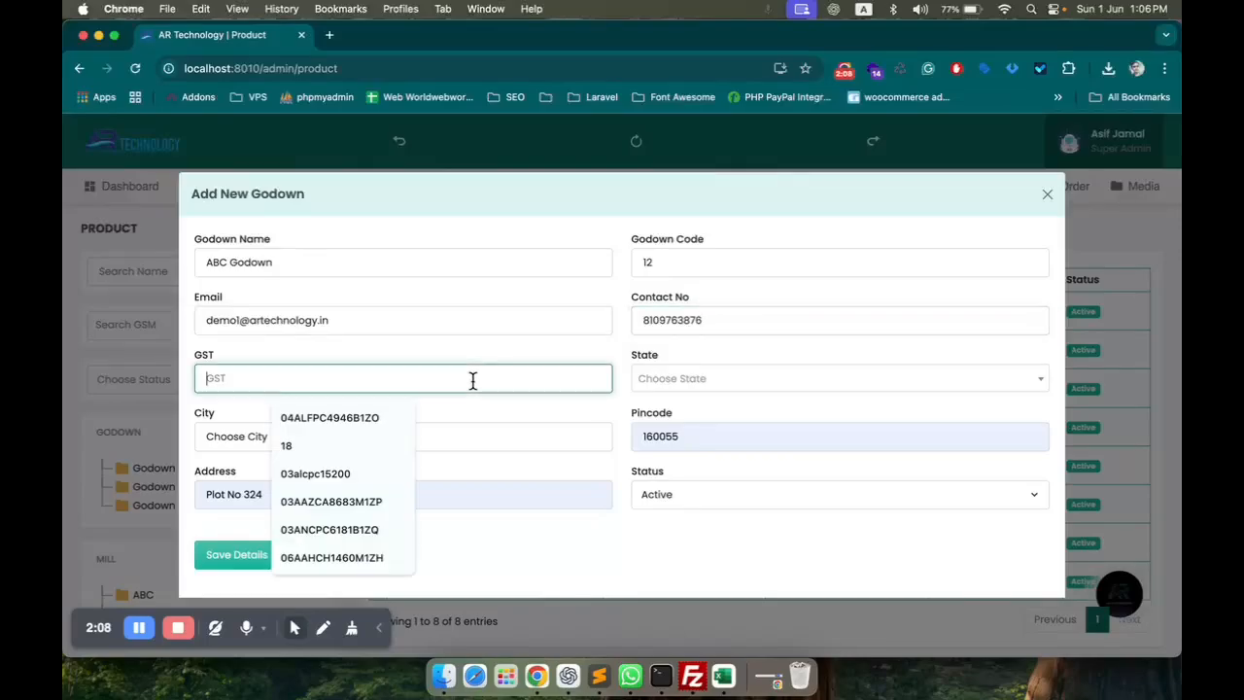
click(365, 448)
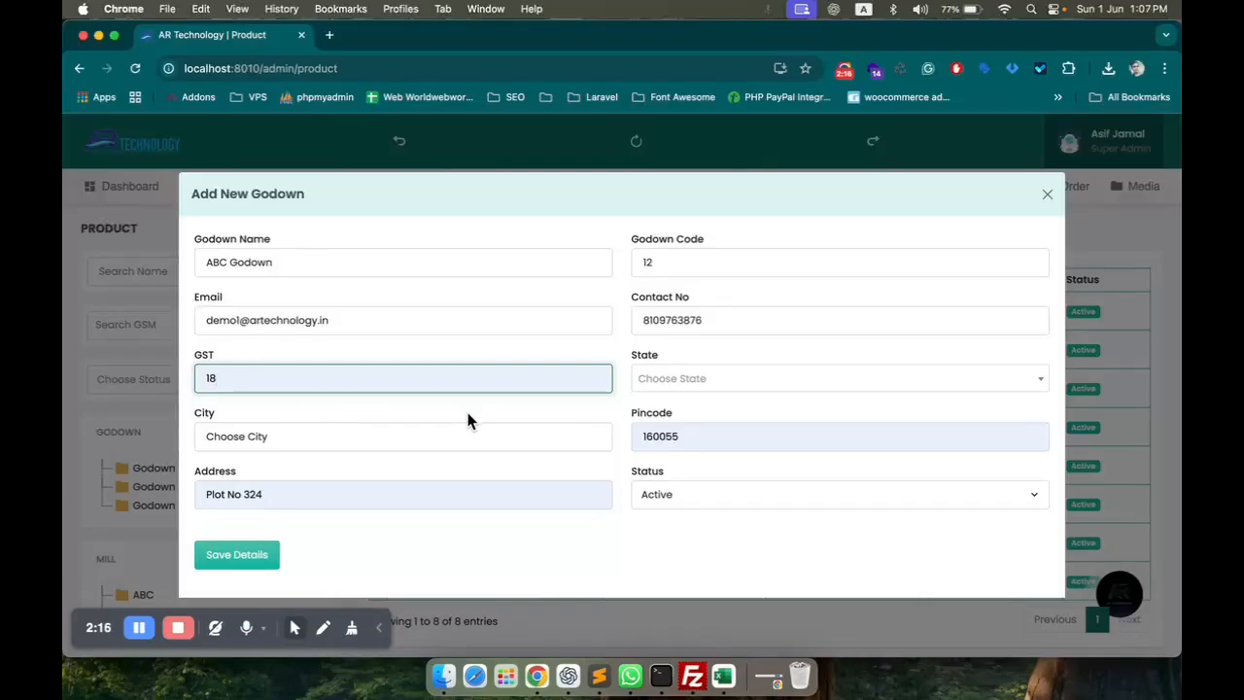
click(708, 383)
click(688, 564)
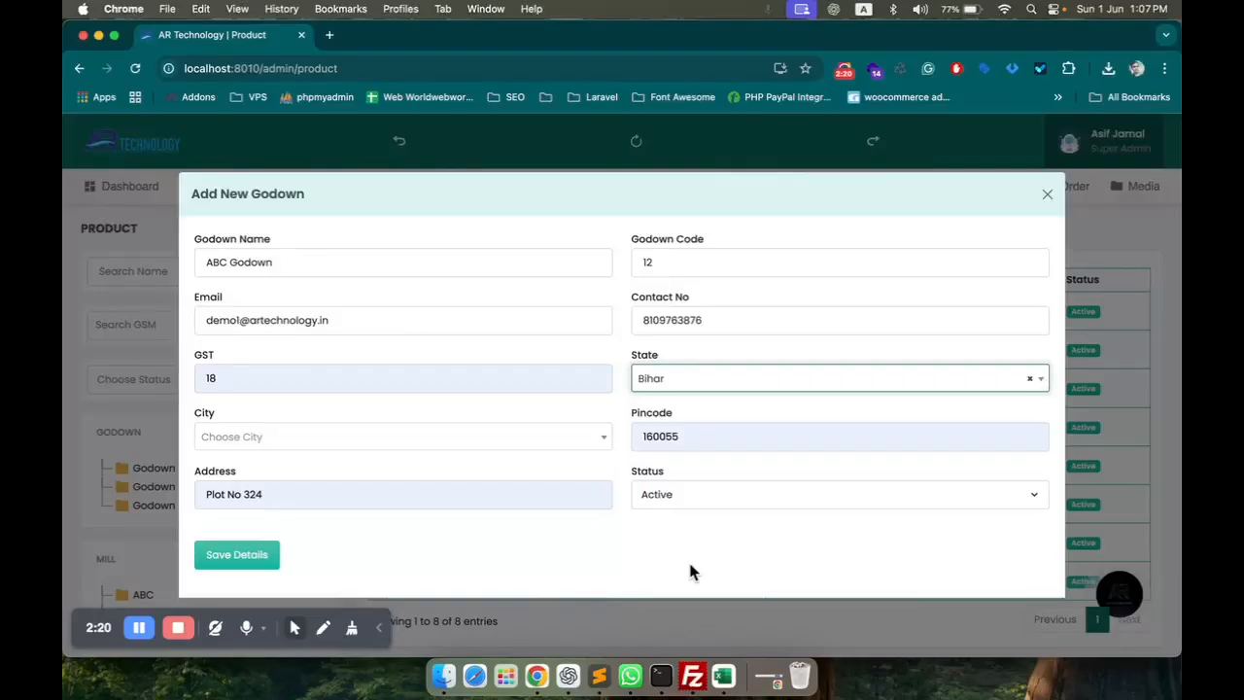
click(267, 438)
click(273, 600)
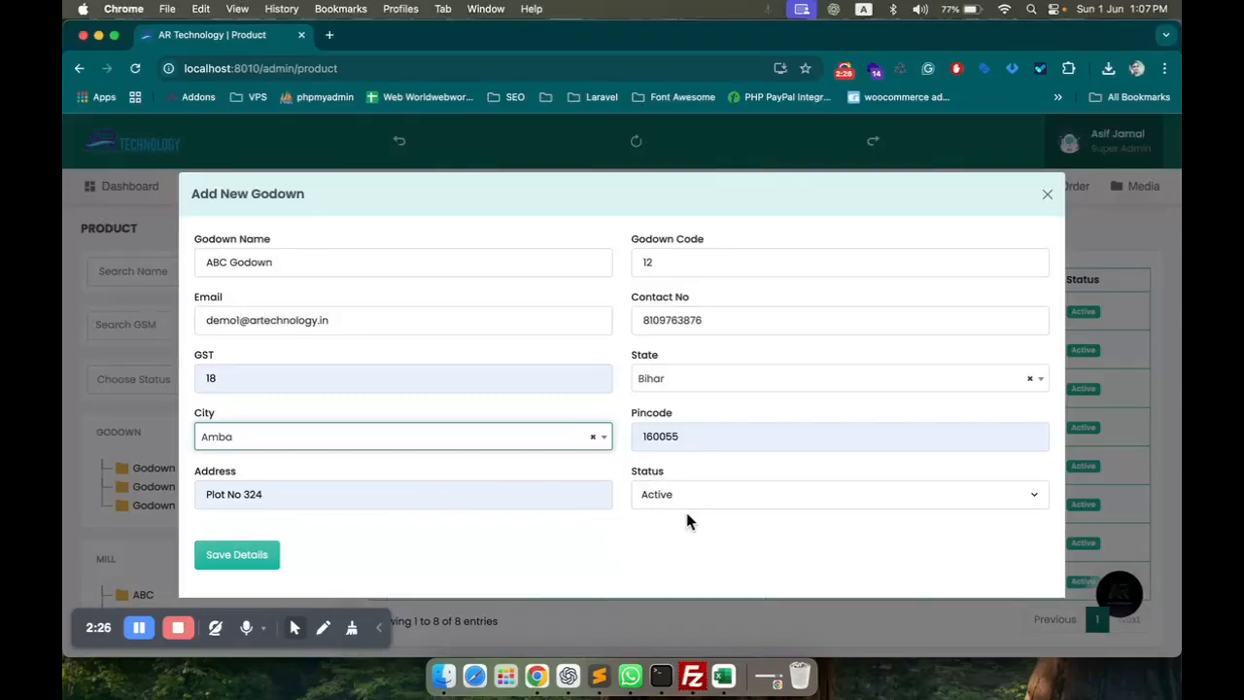
Save the new godown with the status Active and store its address in the browser.
click(709, 501)
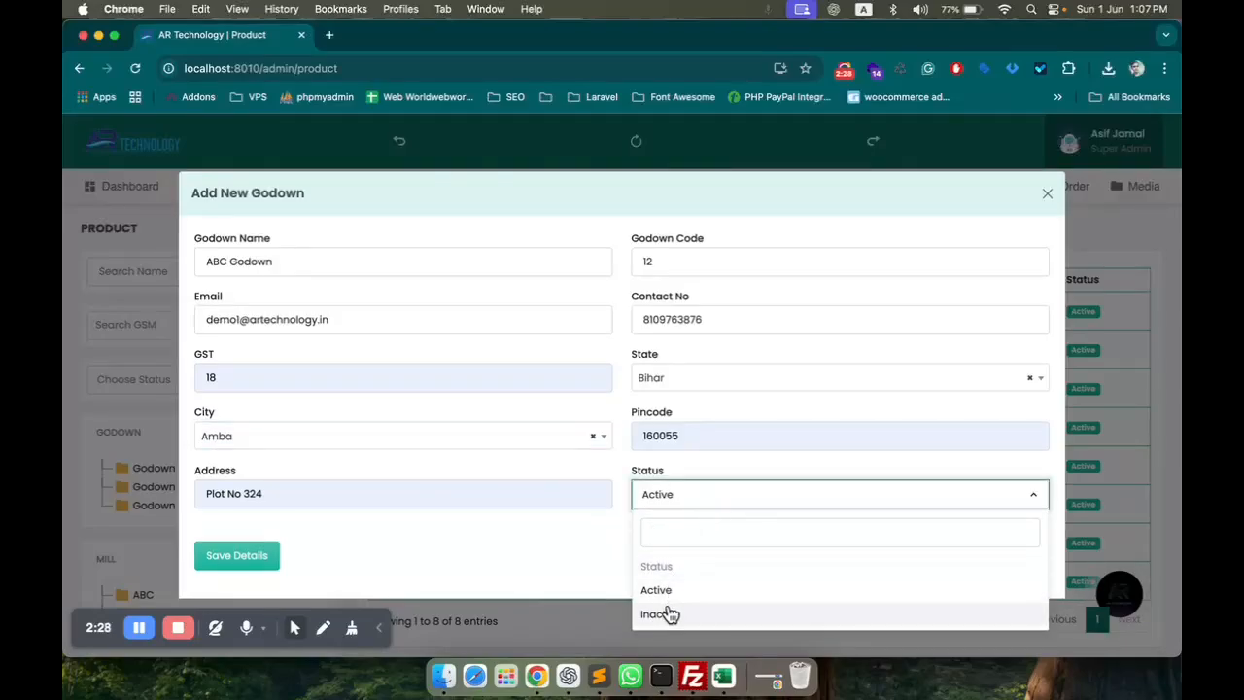
click(585, 562)
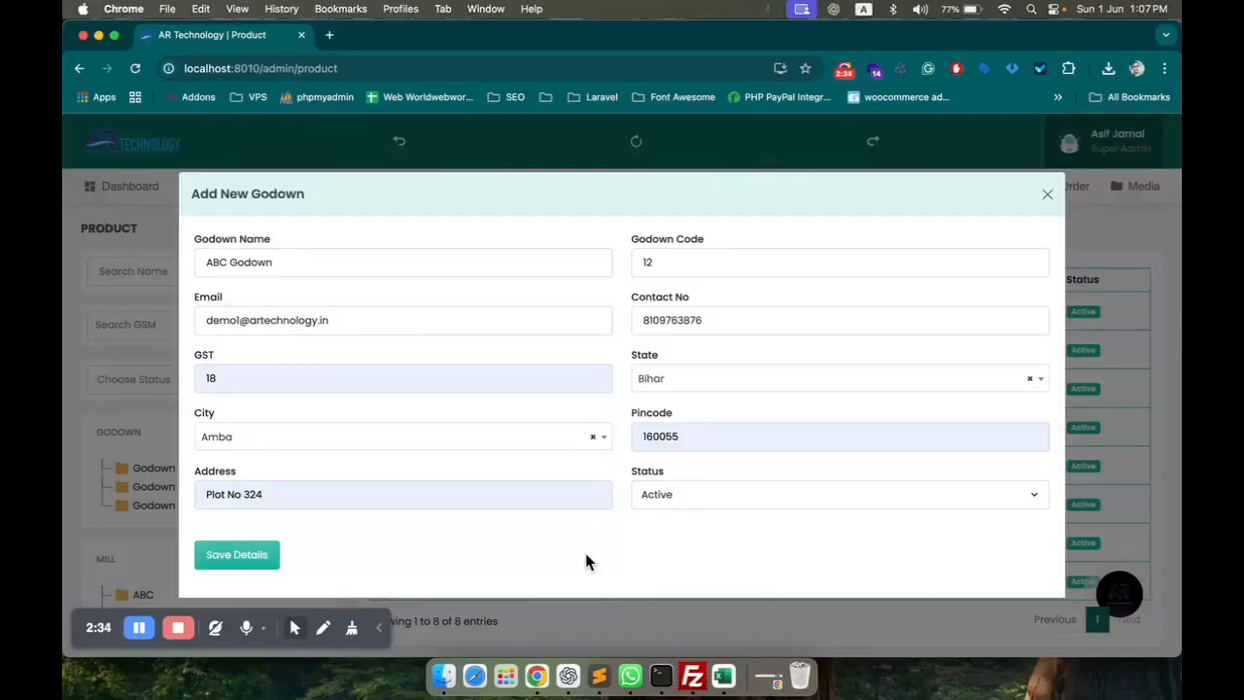
click(686, 497)
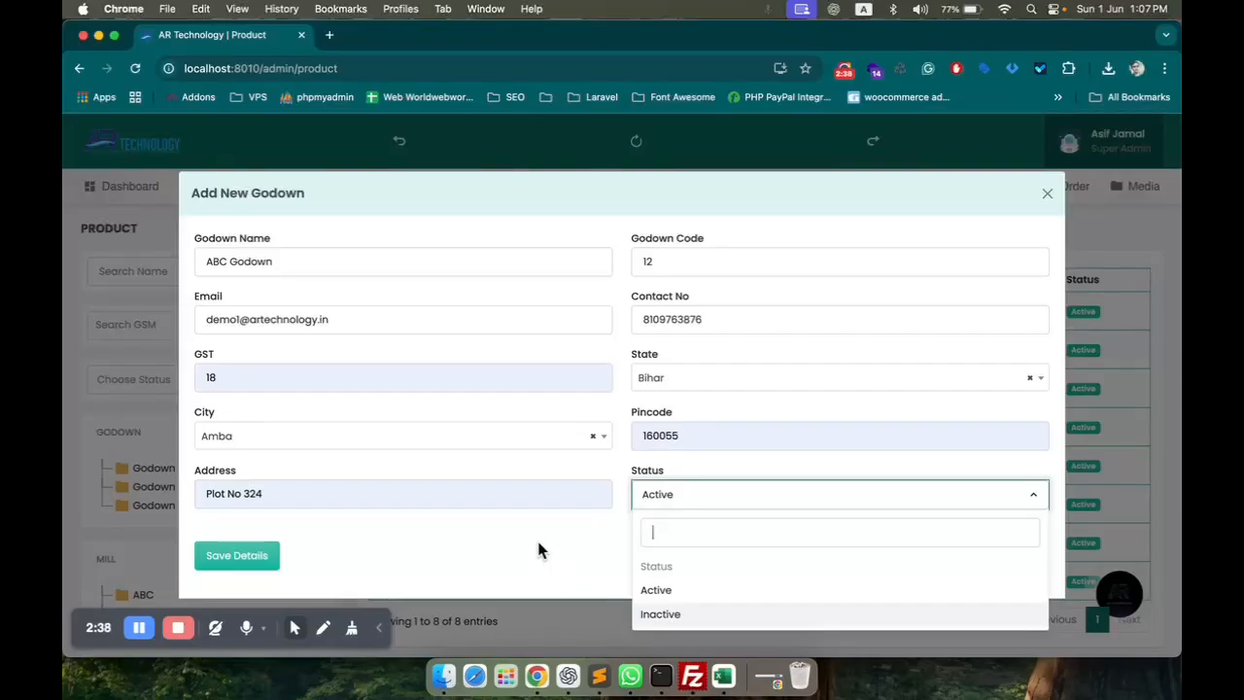
click(500, 550)
click(250, 556)
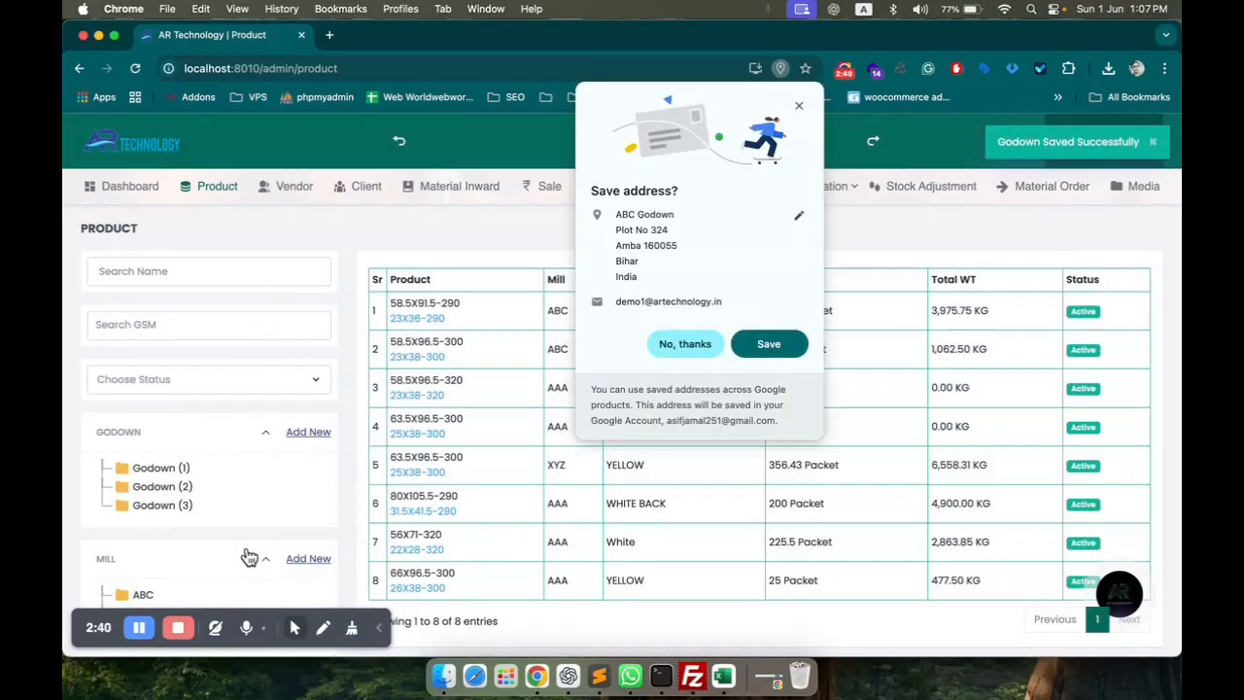
click(782, 340)
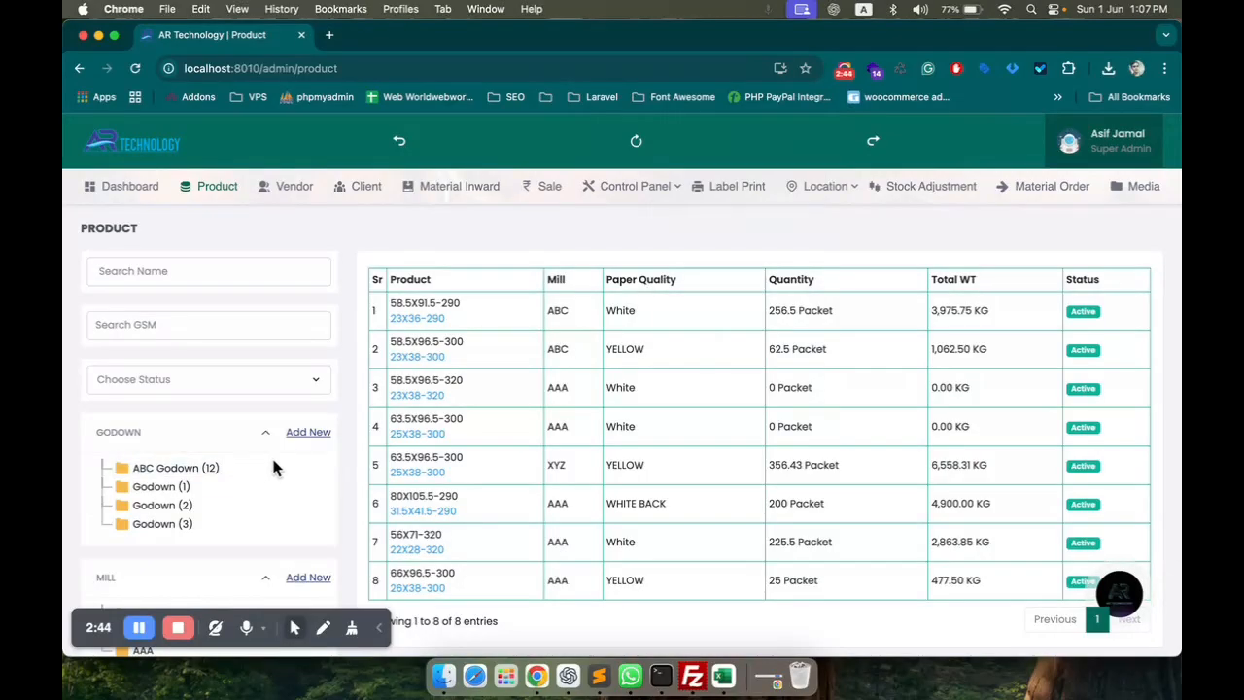
Filter the product list by ABC Godown (12), and switch the filter to Godown (1) to view its products.
scroll(272, 465, down, 1)
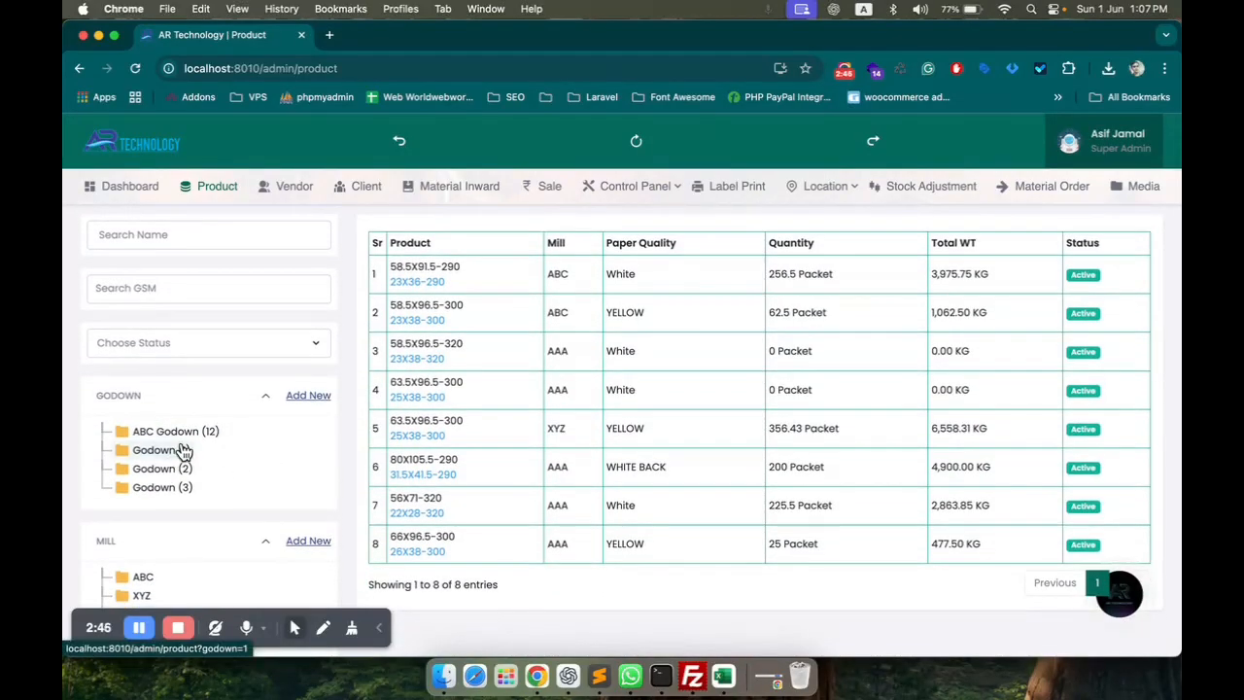
click(193, 435)
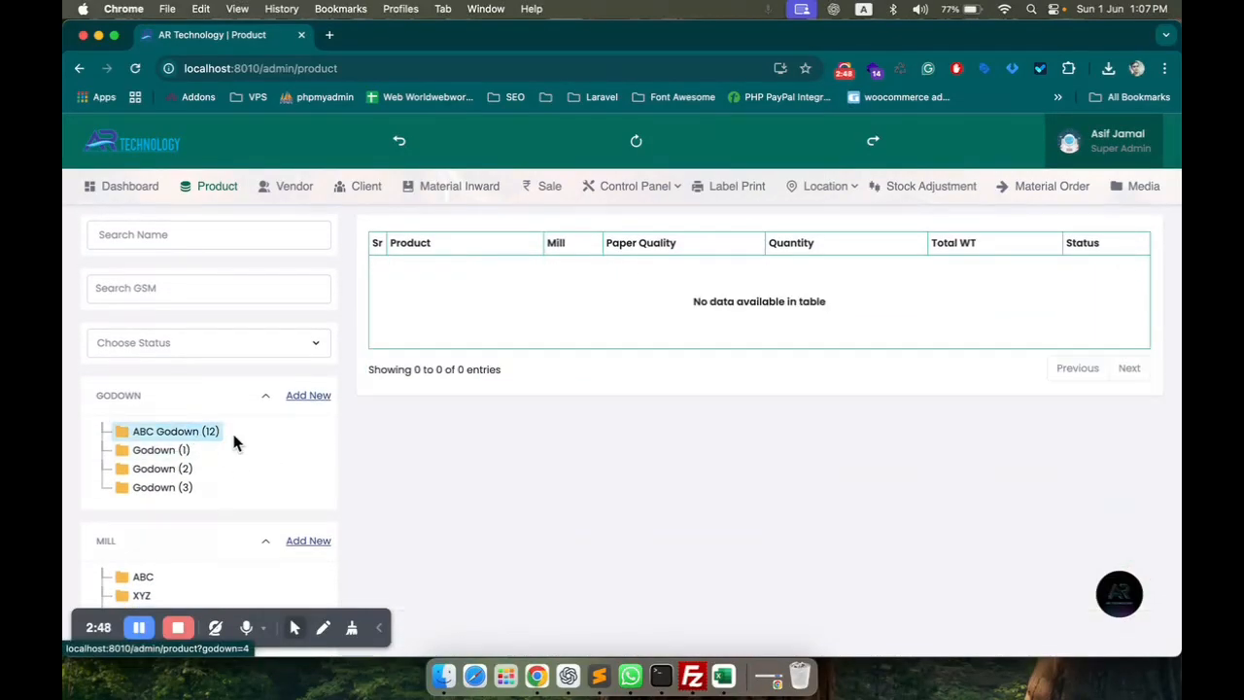
scroll(530, 332, up, 1)
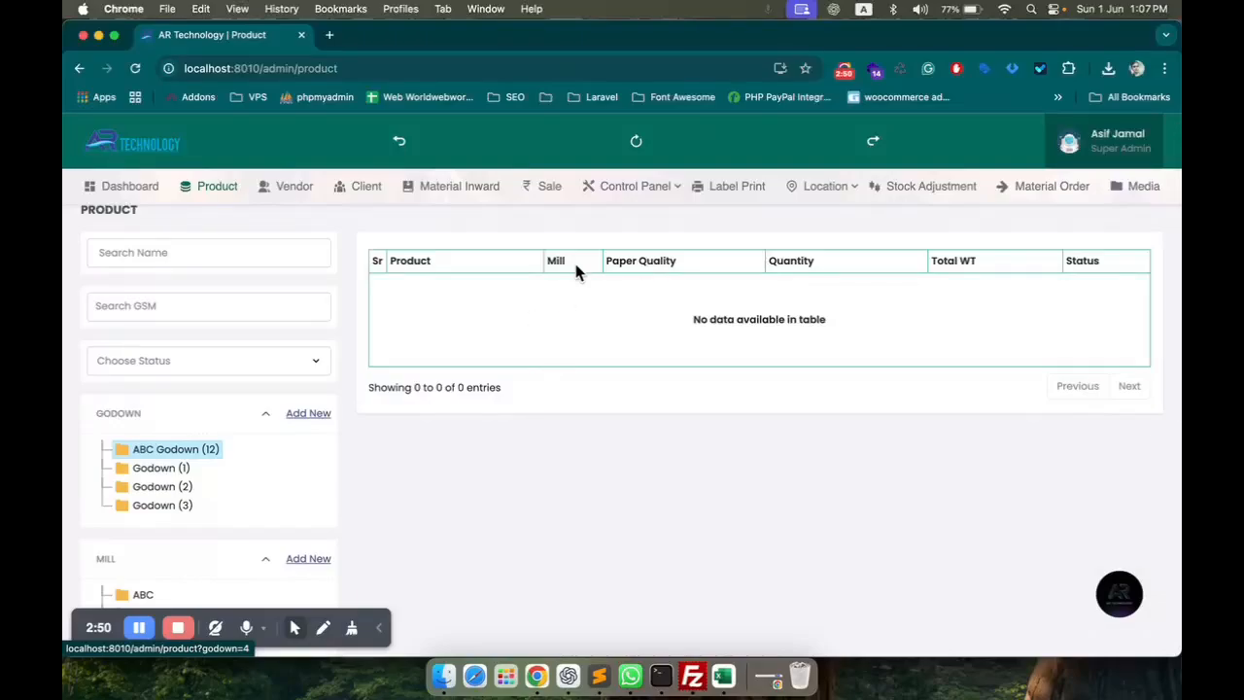
scroll(554, 338, down, 2)
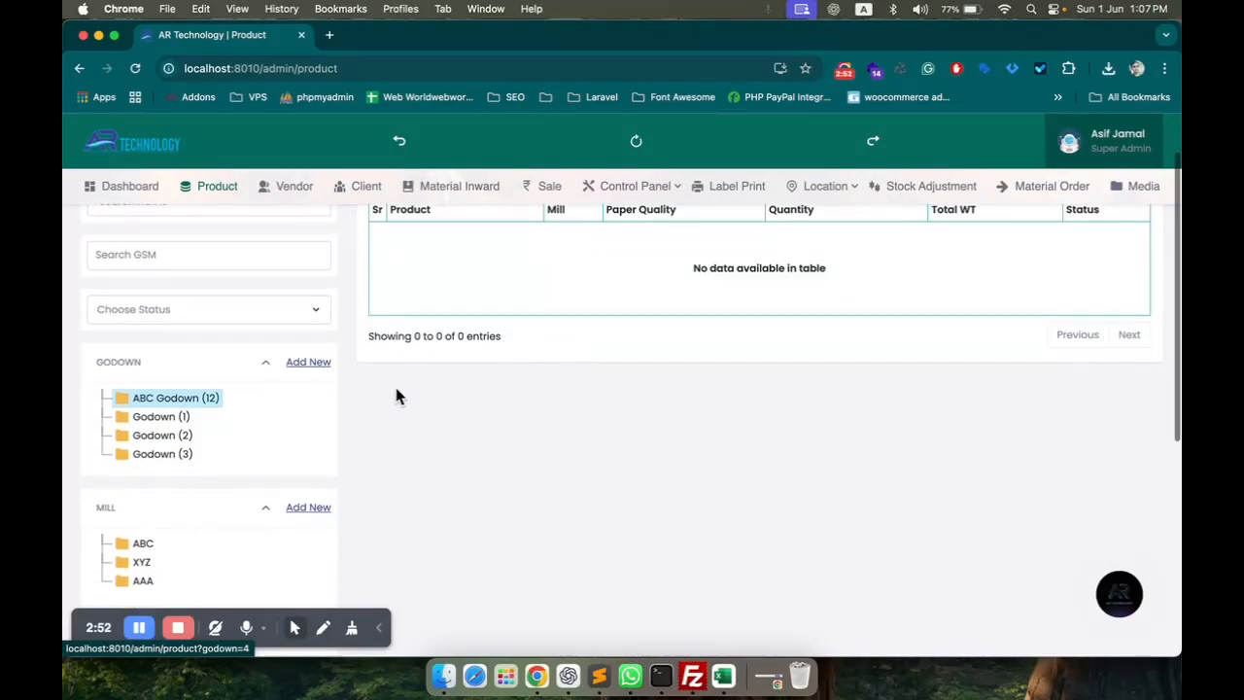
click(167, 418)
scroll(647, 339, up, 2)
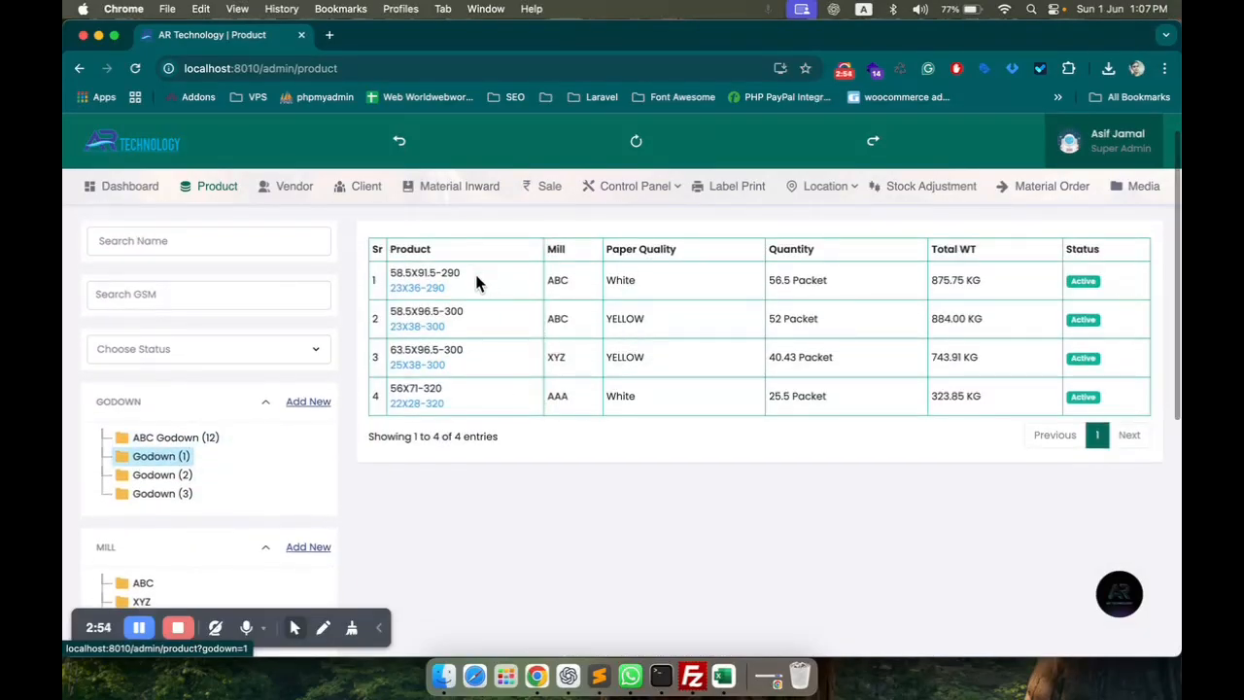
Filter the product list by Godown (2) and then by Godown (3) to view the stock held in each.
scroll(457, 379, down, 2)
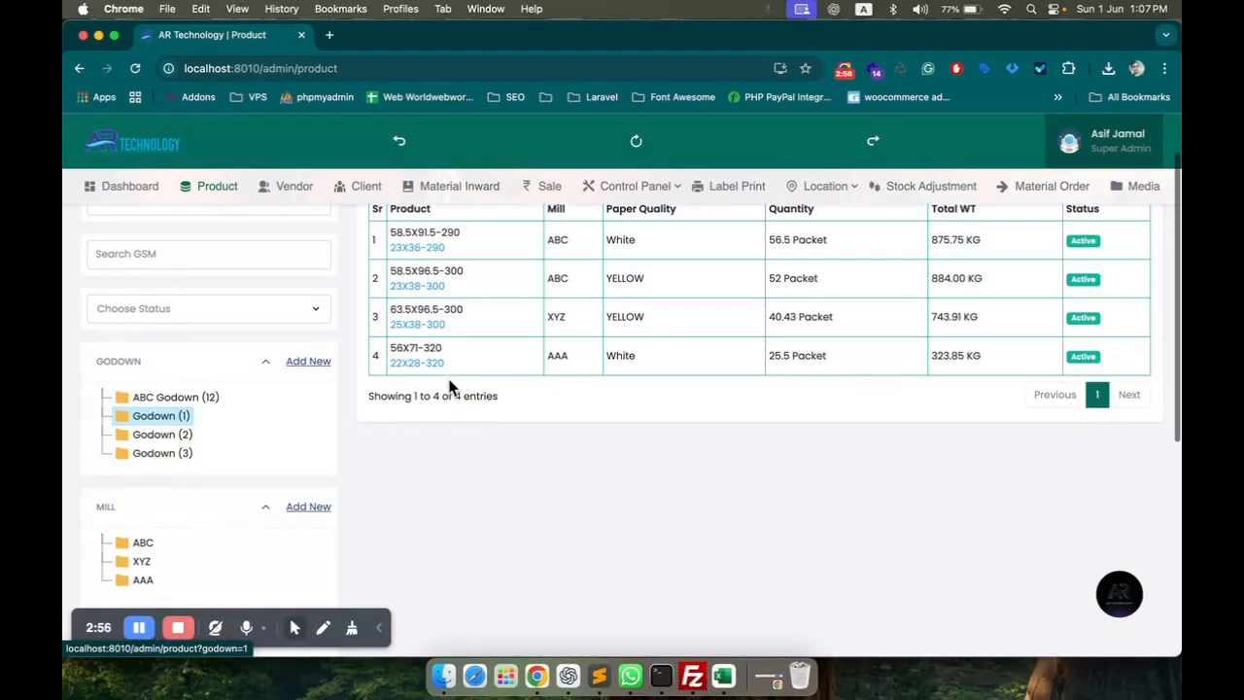
click(183, 439)
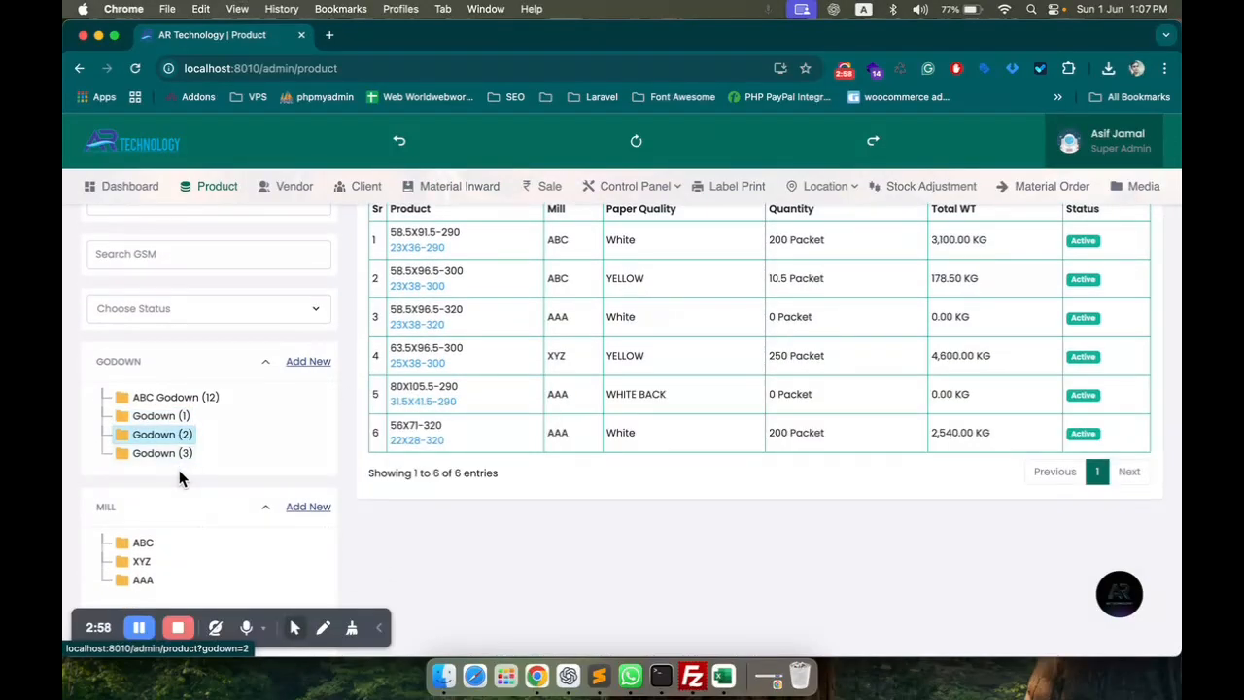
click(189, 454)
scroll(712, 242, up, 2)
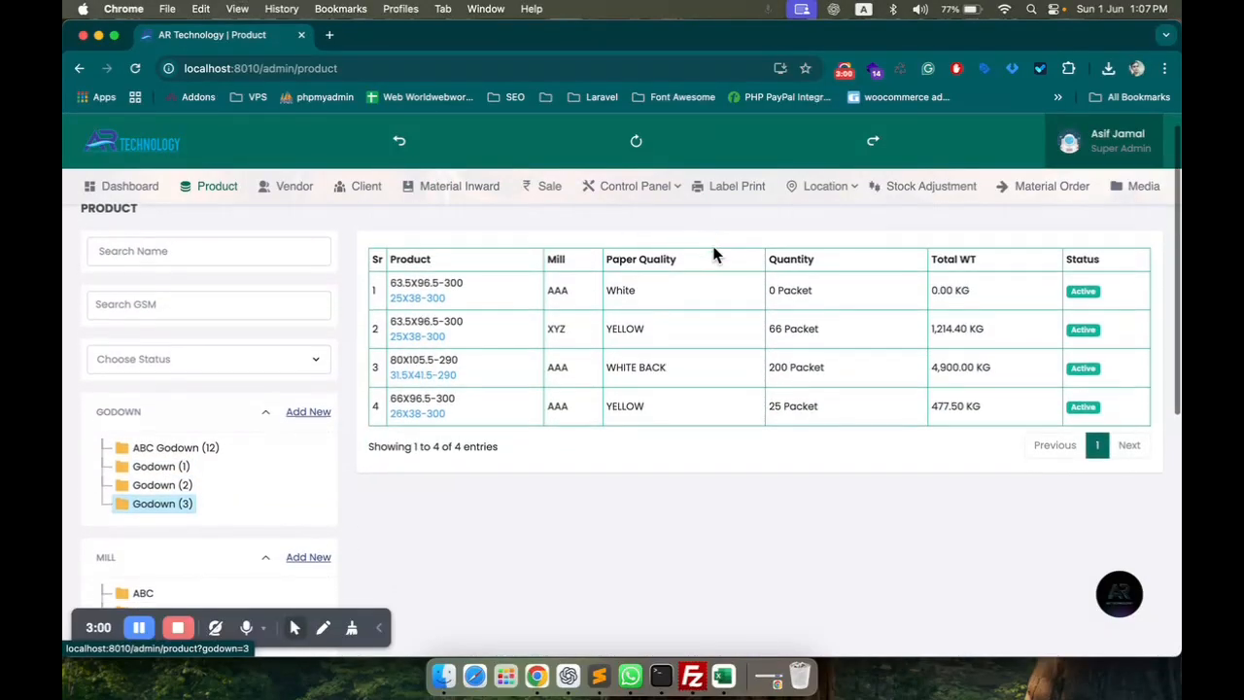
scroll(711, 242, down, 4)
scroll(712, 242, up, 1)
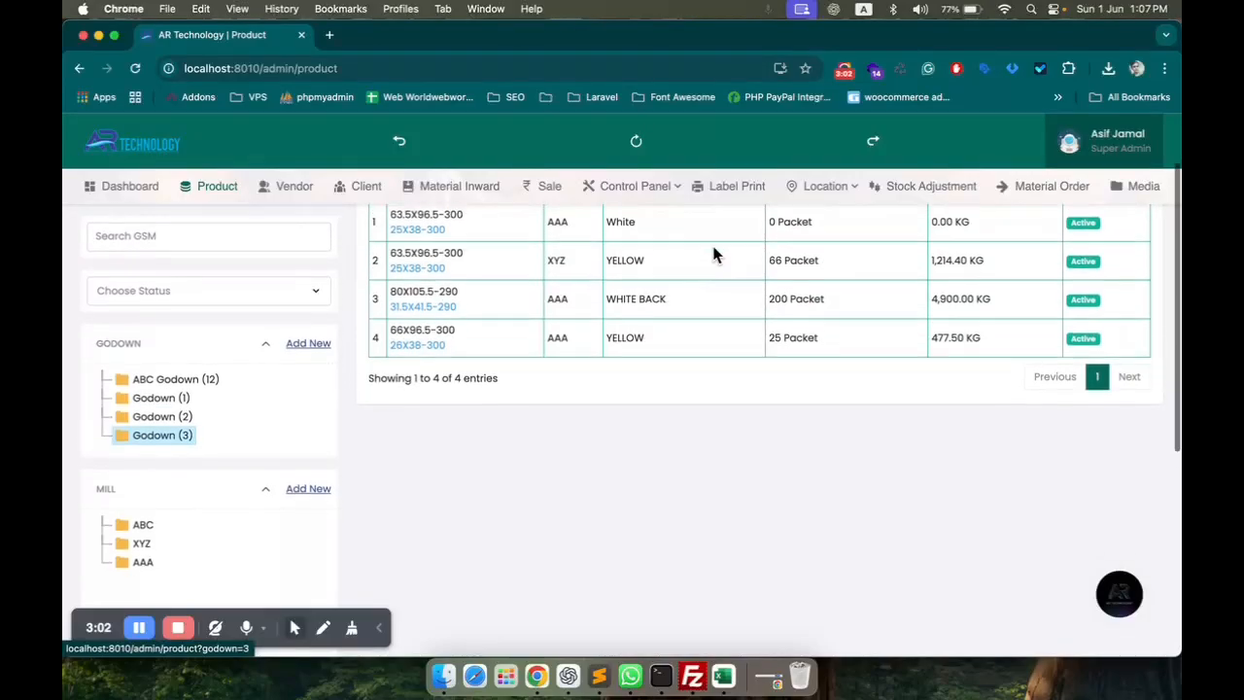
Open the form for adding a new mill category to view its name field, and close it without saving.
scroll(476, 432, down, 5)
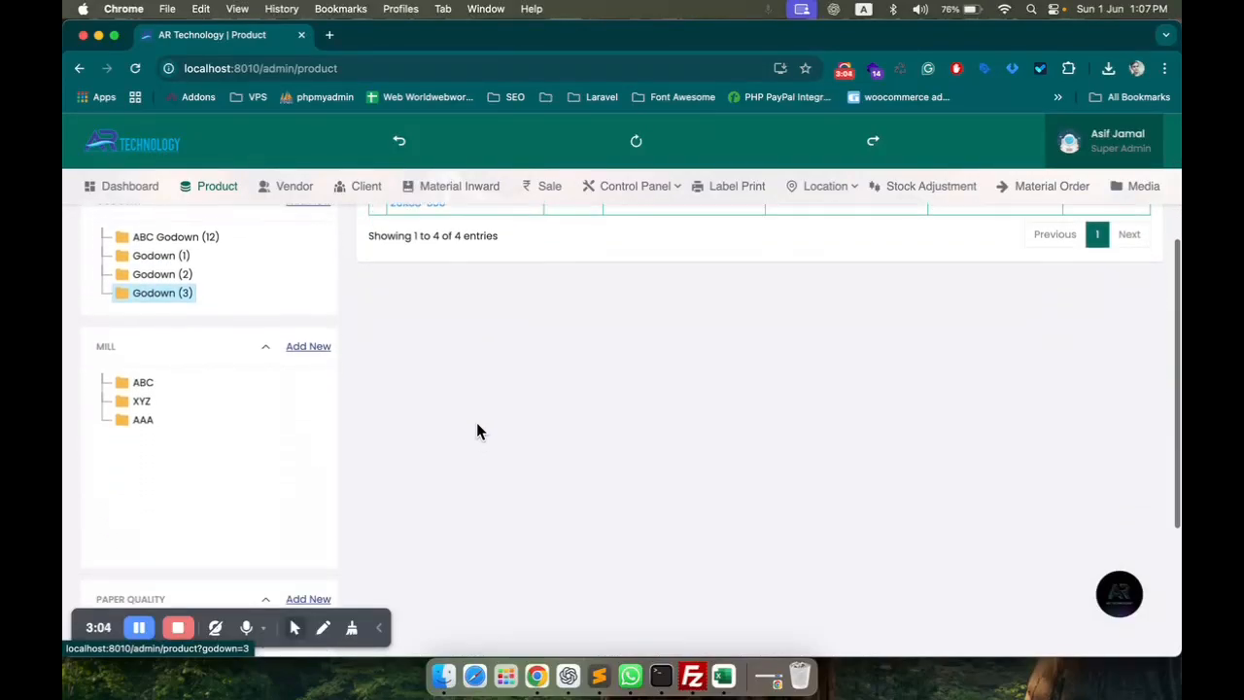
click(303, 314)
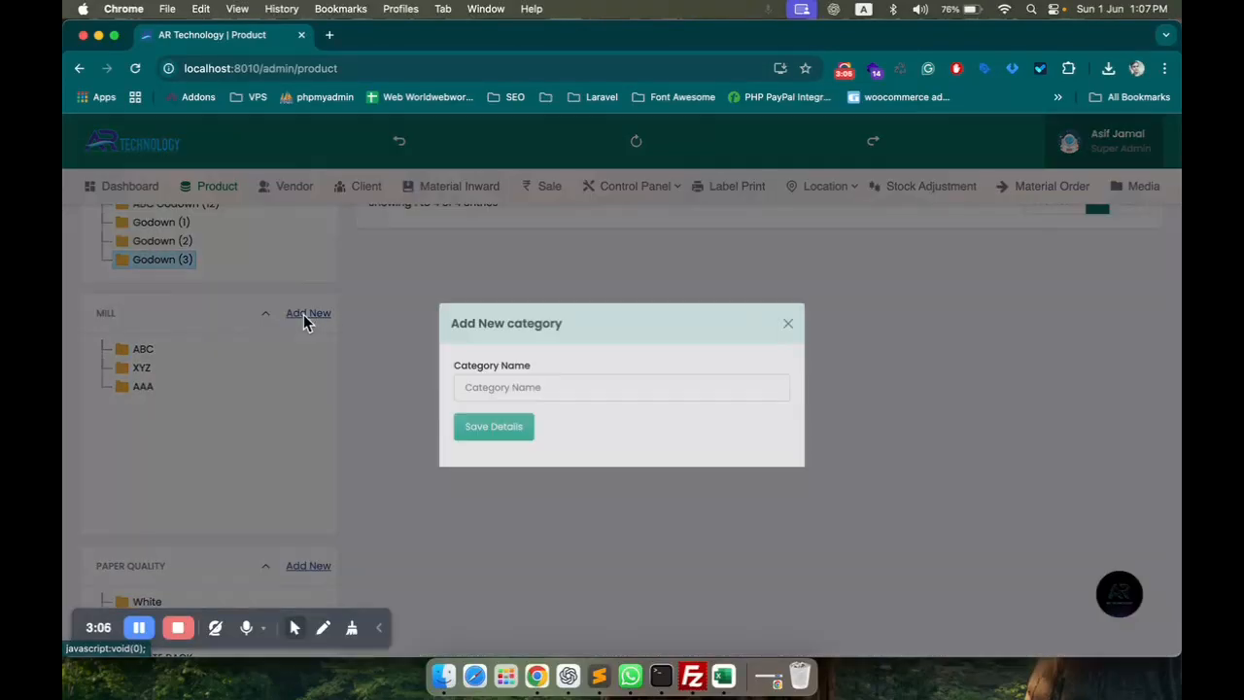
click(478, 388)
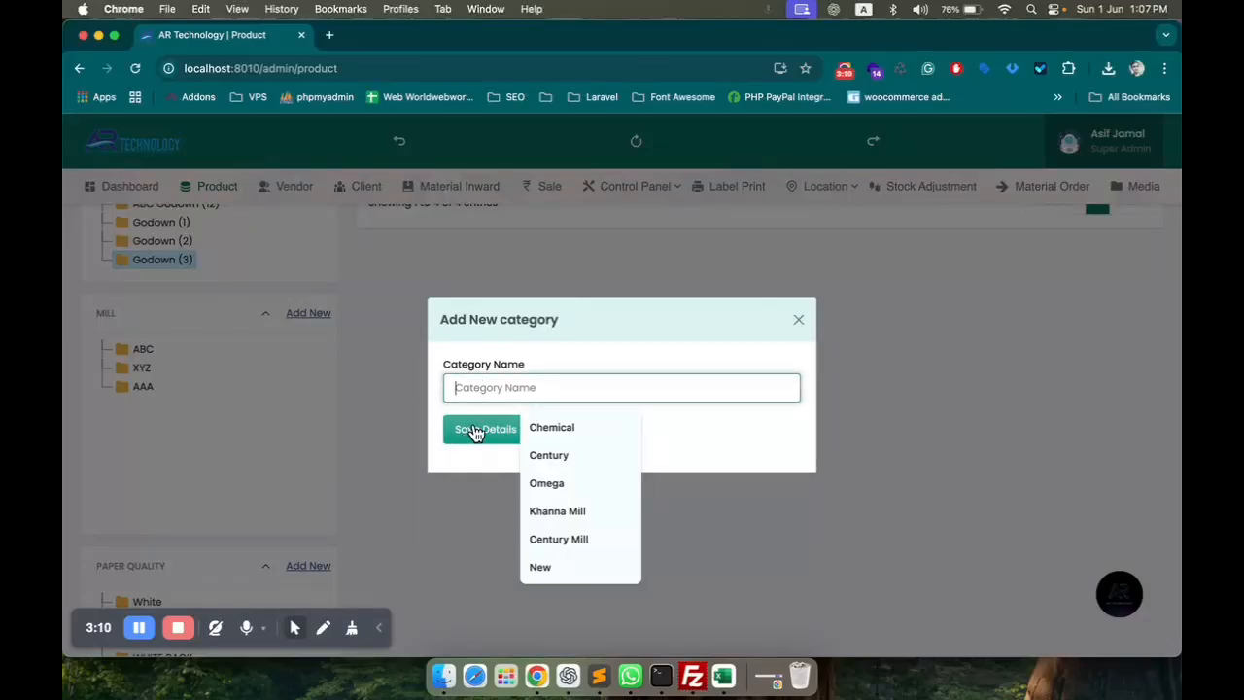
click(799, 325)
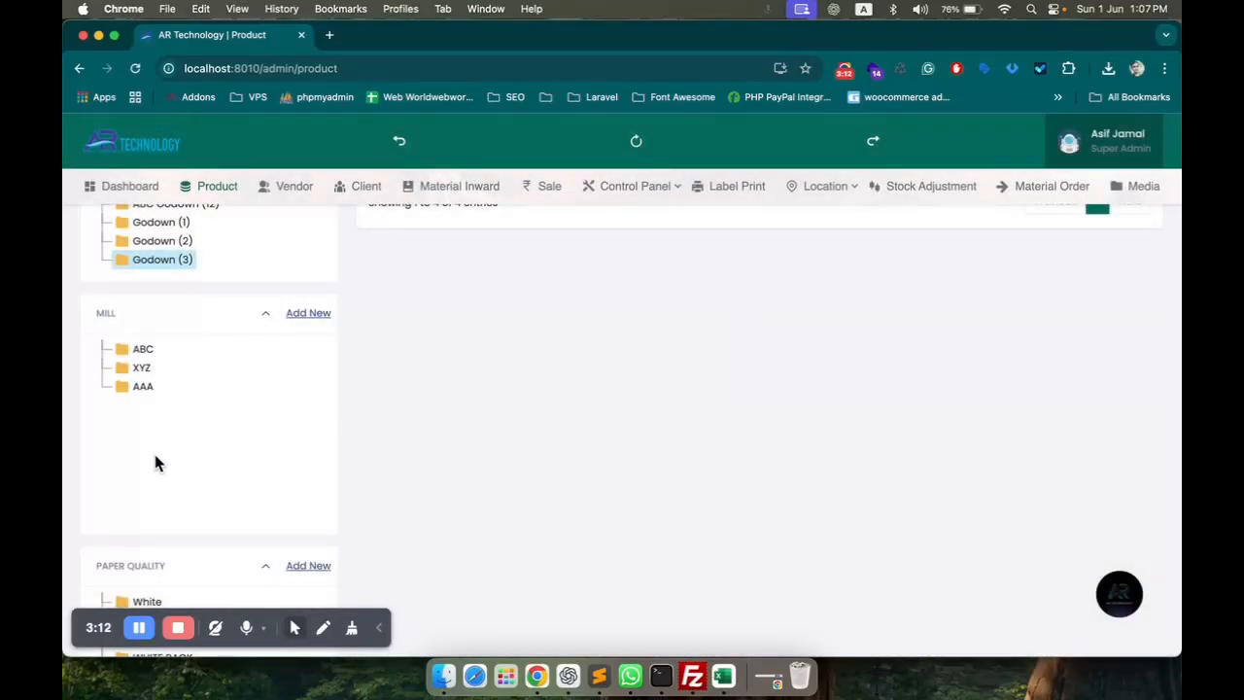
Add and save a new paper quality with the paper type RED and the mill ABx.
scroll(154, 454, down, 2)
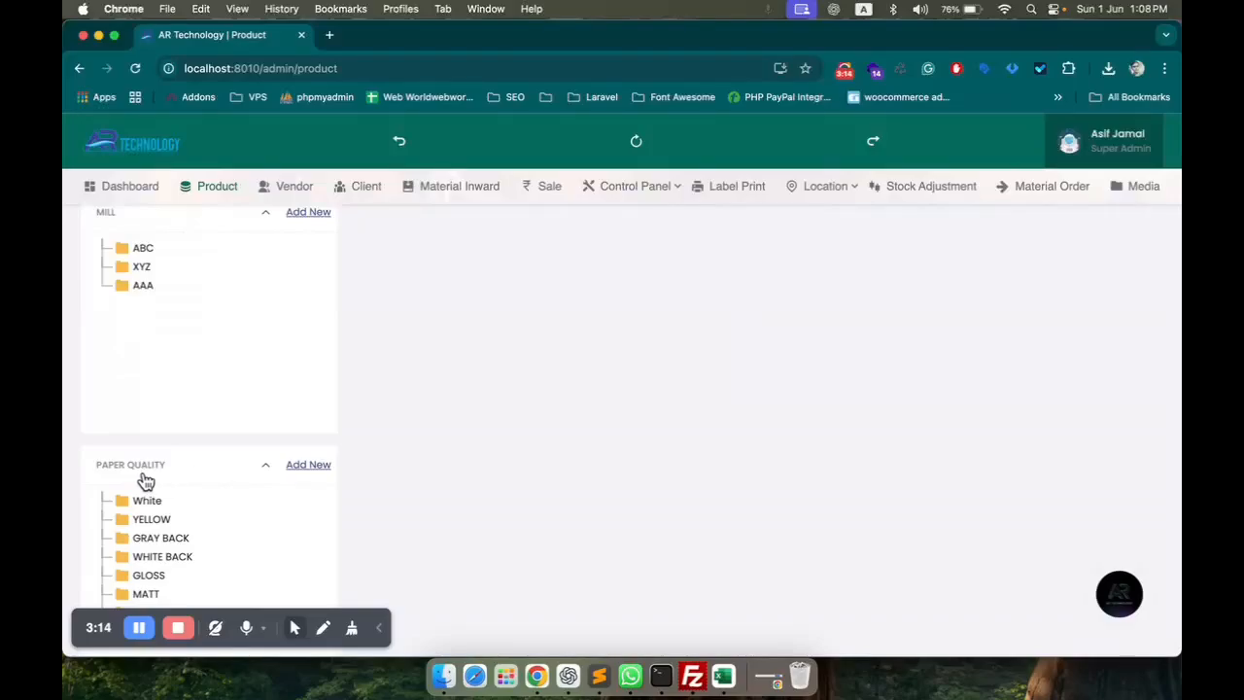
scroll(202, 523, down, 2)
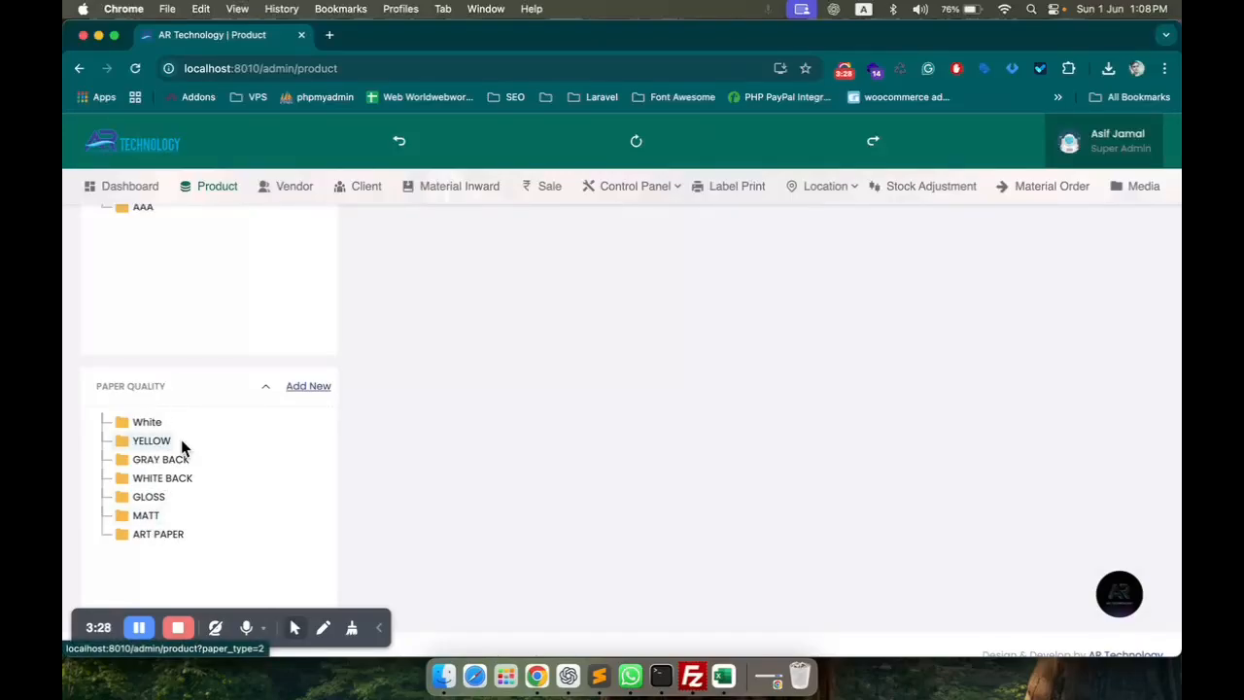
click(309, 389)
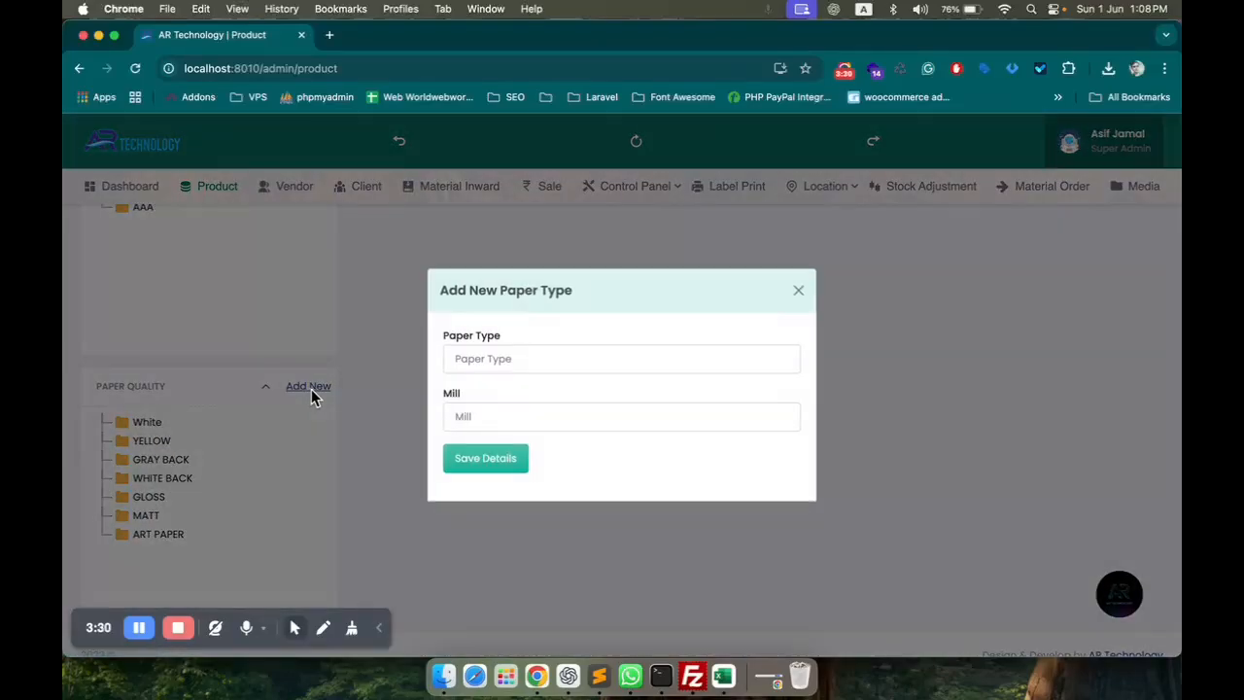
click(518, 360)
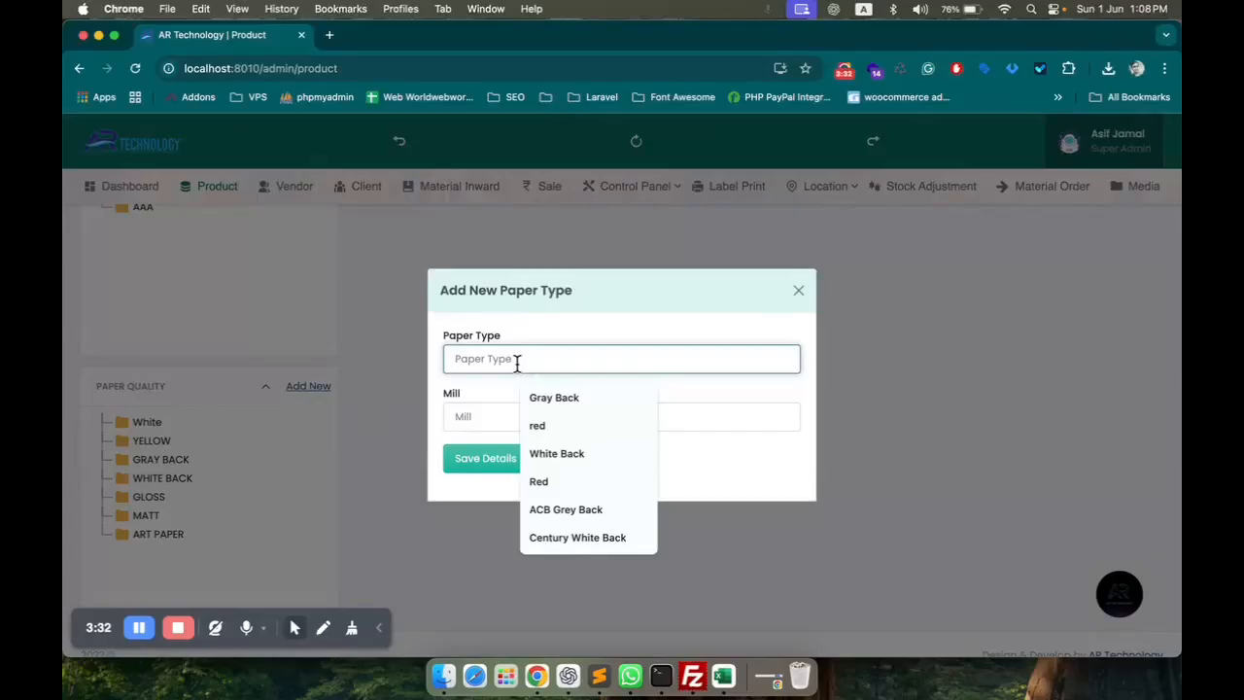
text(RED)
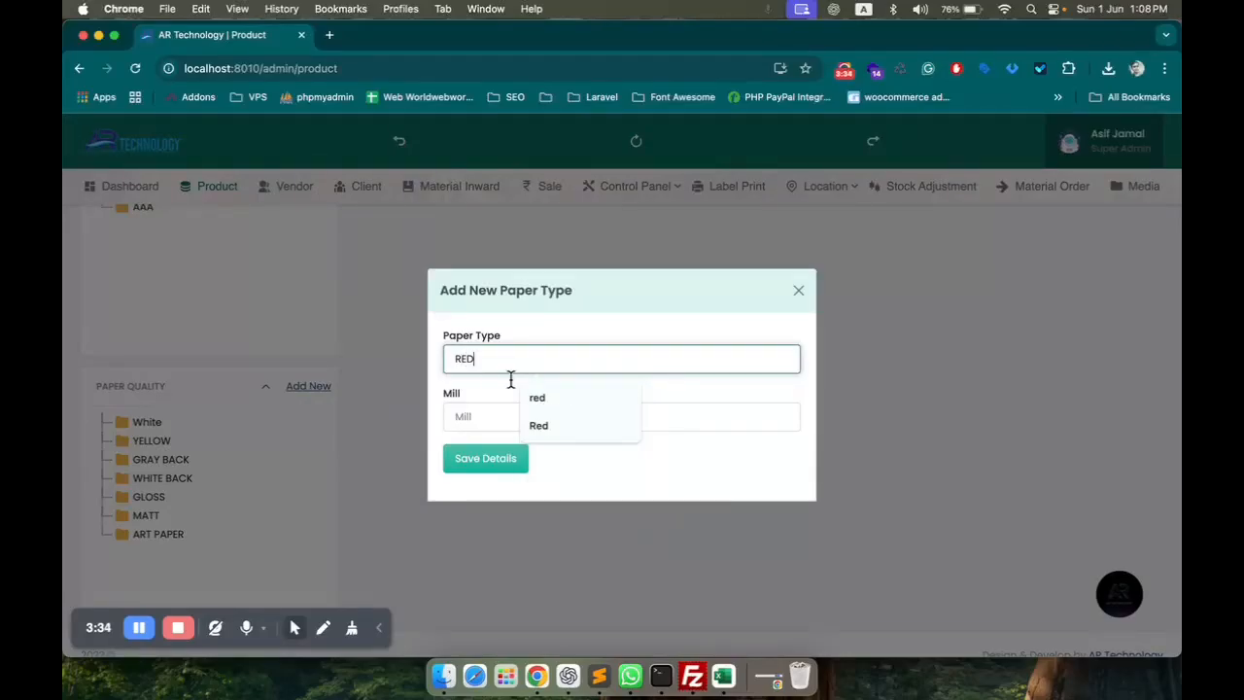
click(483, 419)
text(AB)
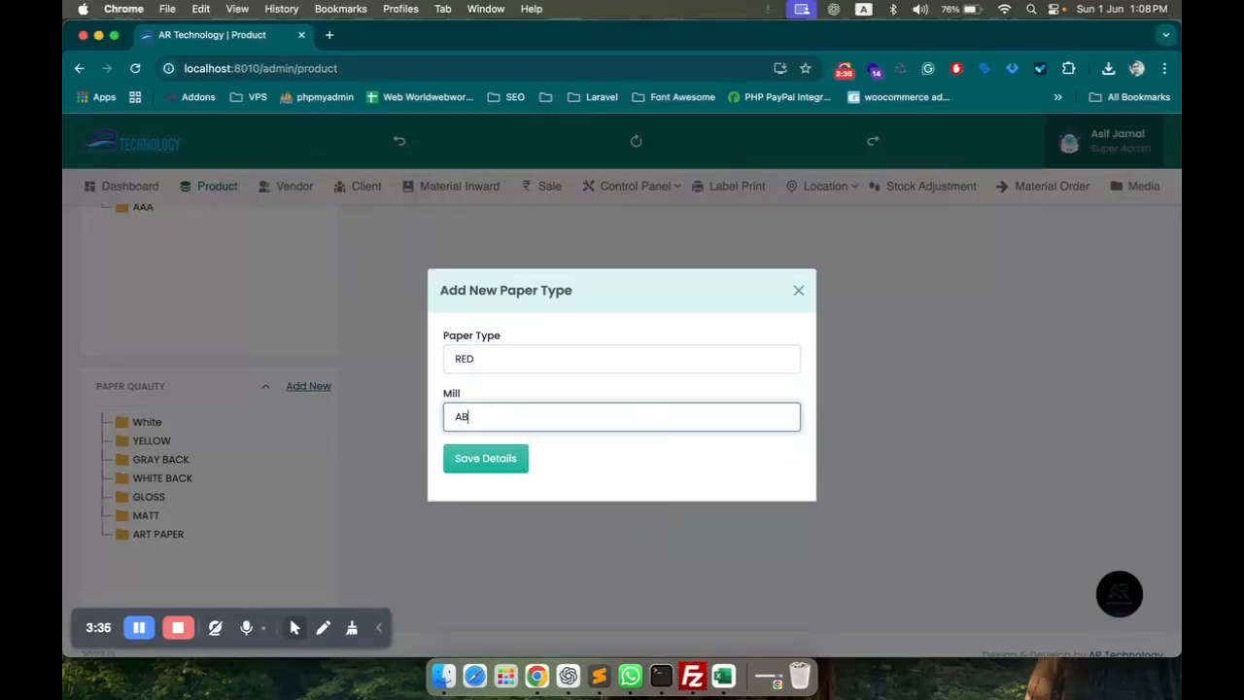
text(x)
click(496, 460)
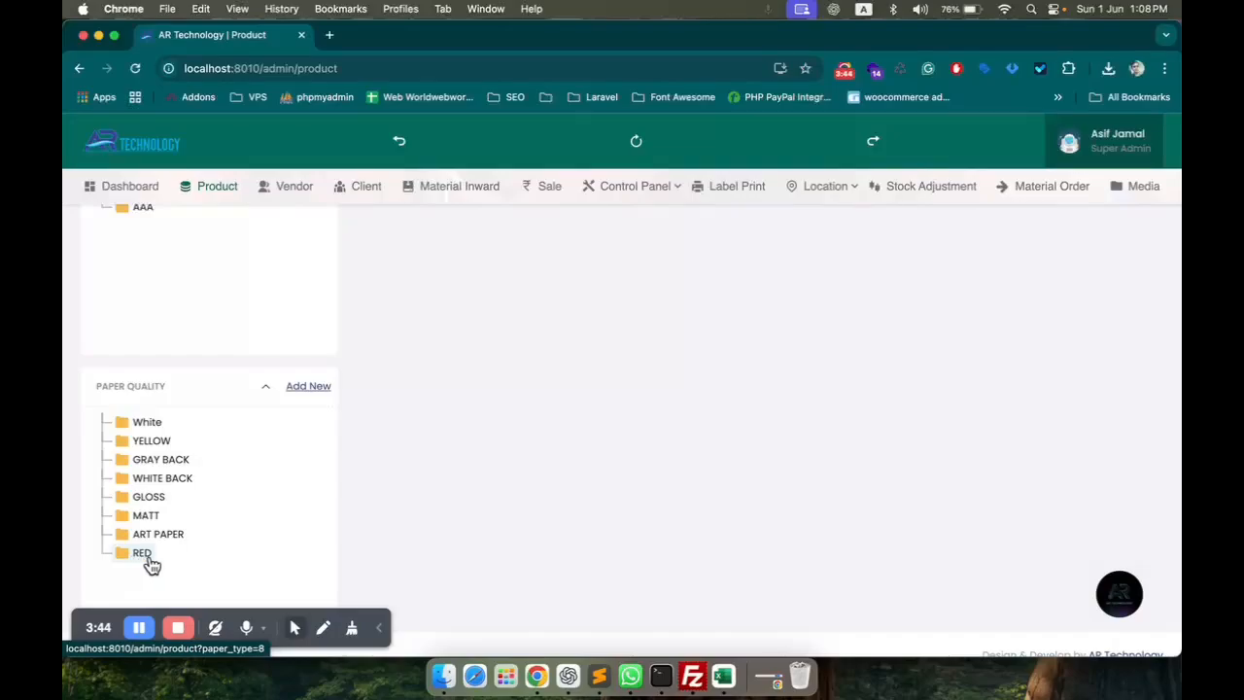
Try to filter the product list by the RED paper quality, and reset the filters to list all products.
click(142, 554)
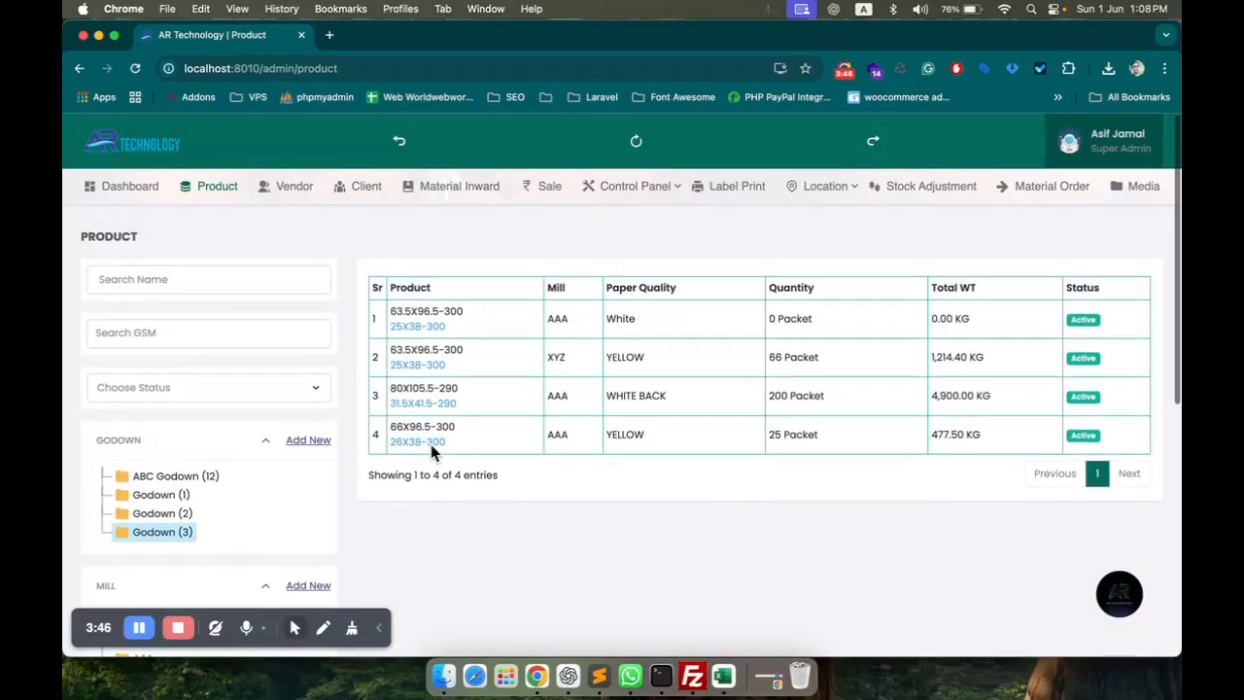
scroll(431, 444, down, 1)
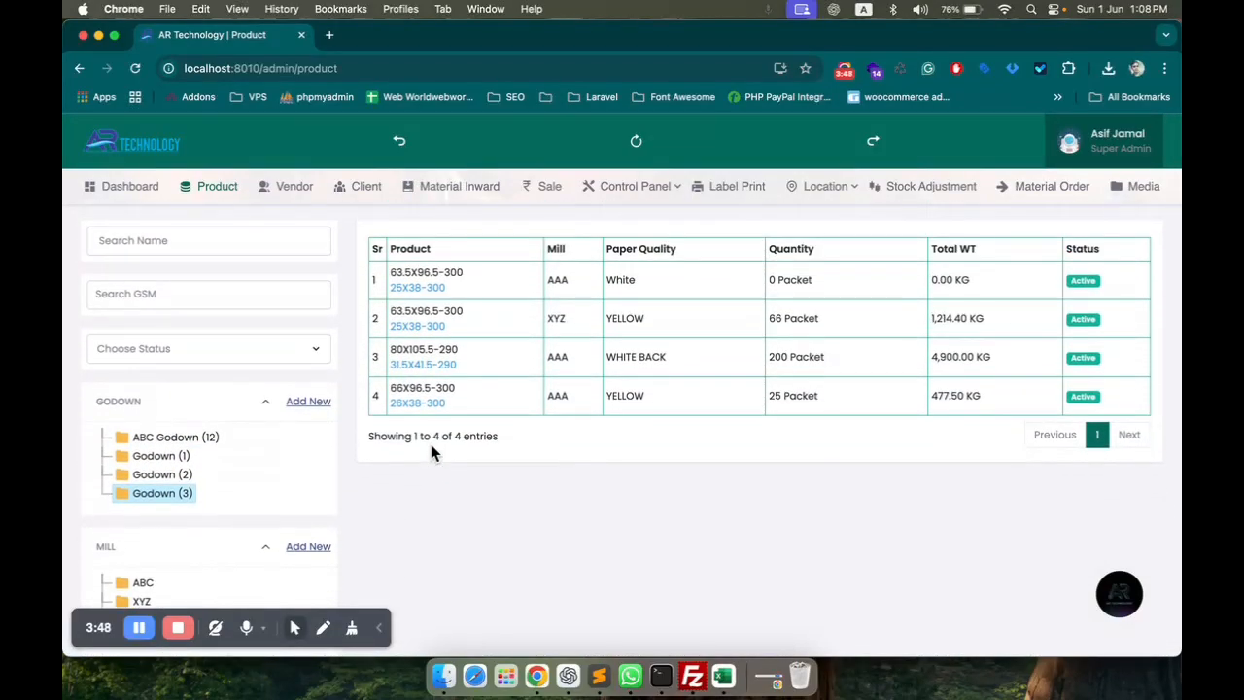
click(637, 146)
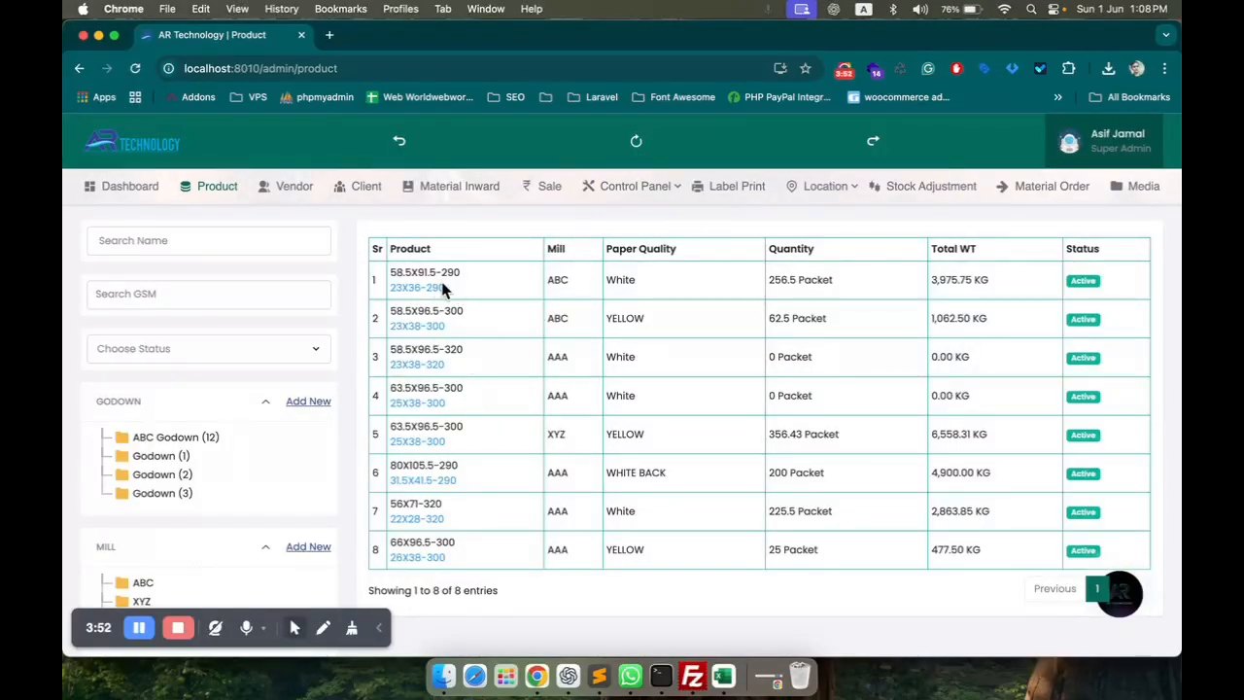
Start a new product named 66x96.5 in centimetres and 26x38 in inches, with a GSM of 320.
right_click(470, 272)
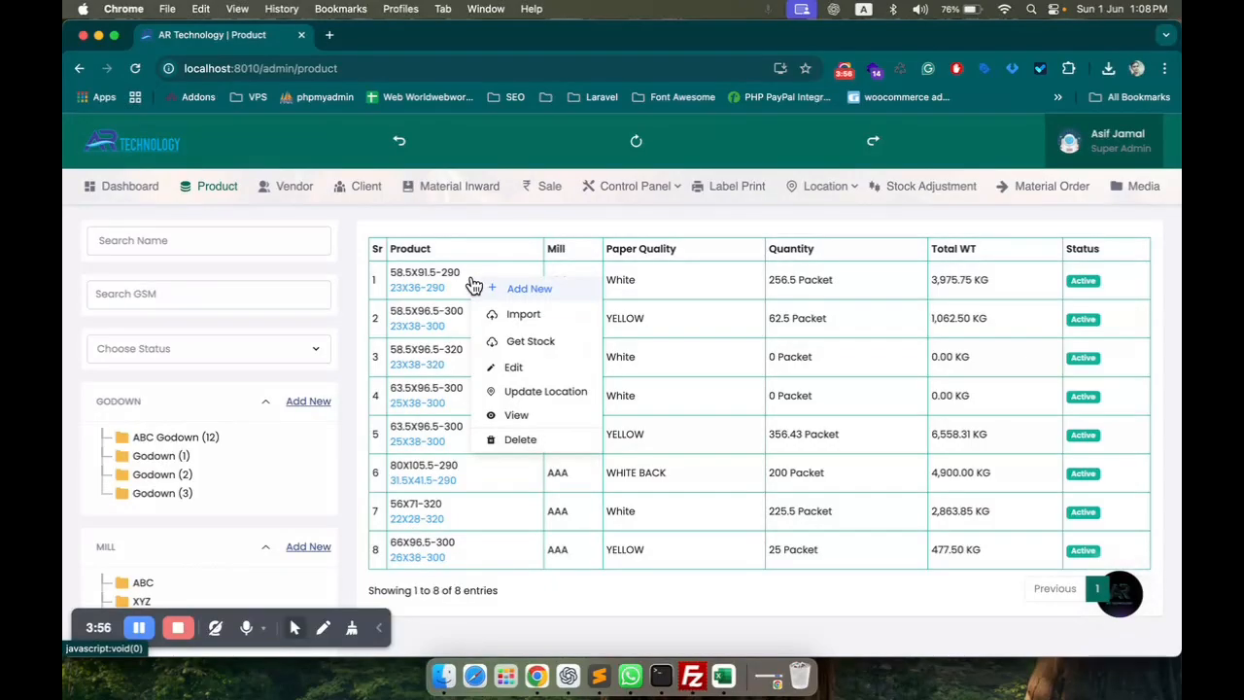
click(526, 296)
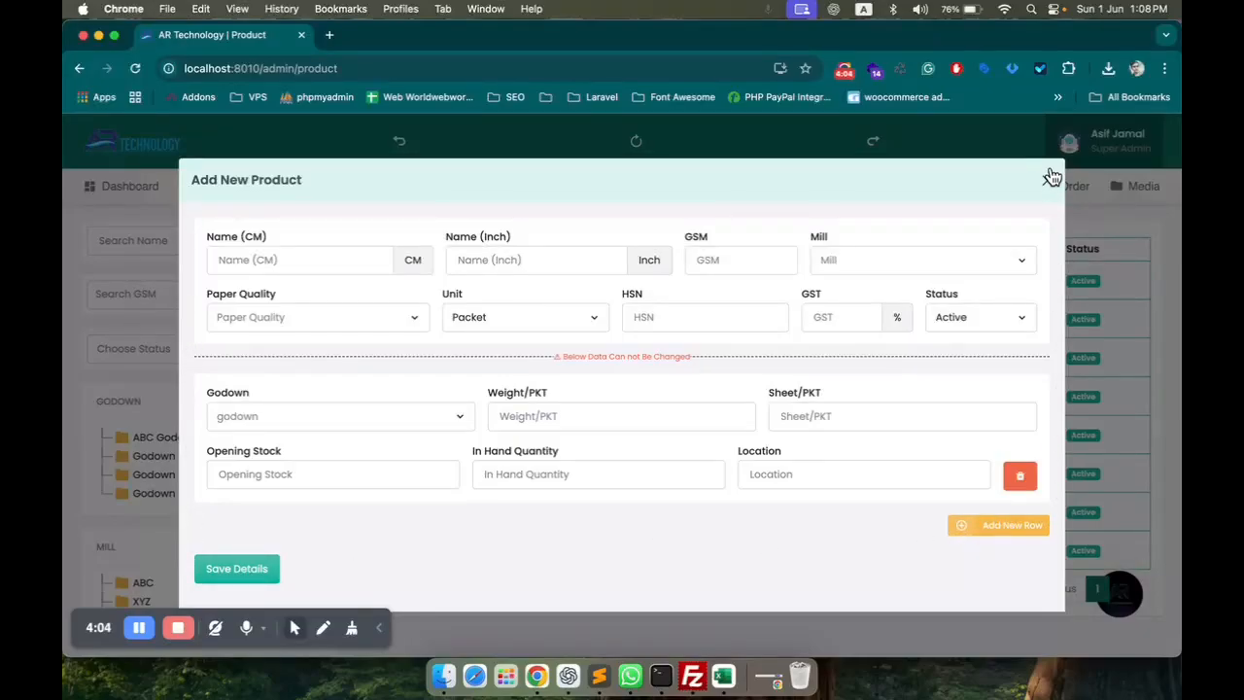
click(275, 260)
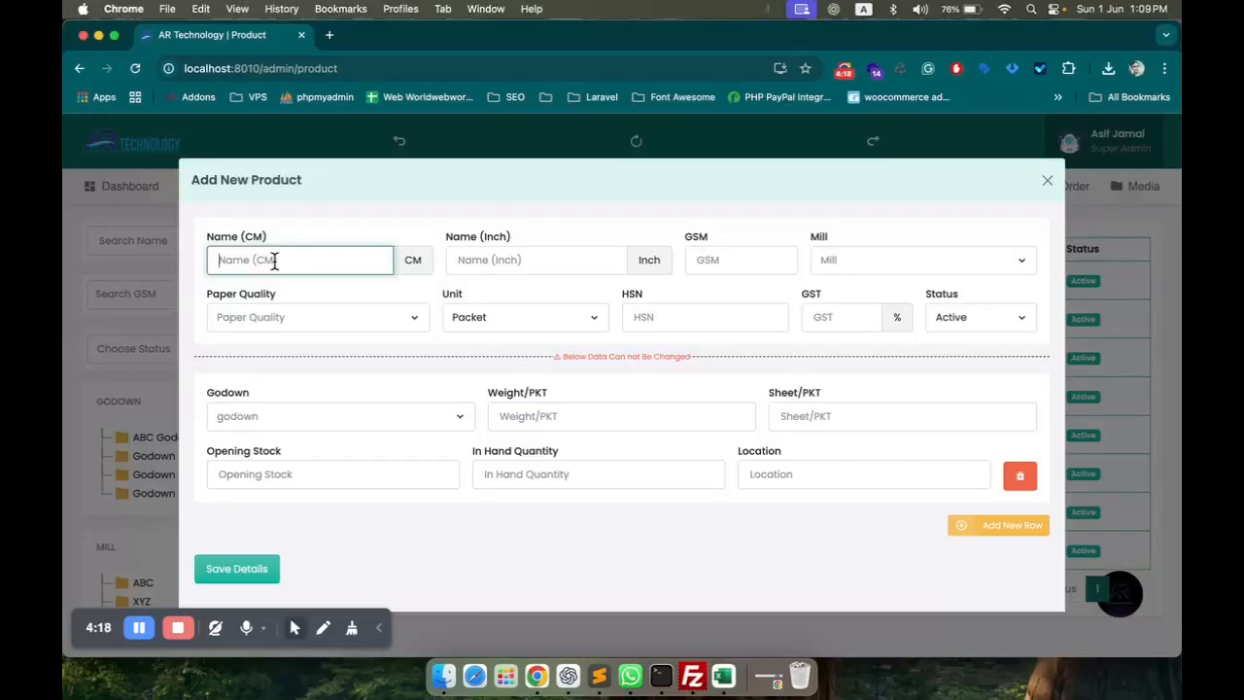
text(66x96.5)
click(536, 259)
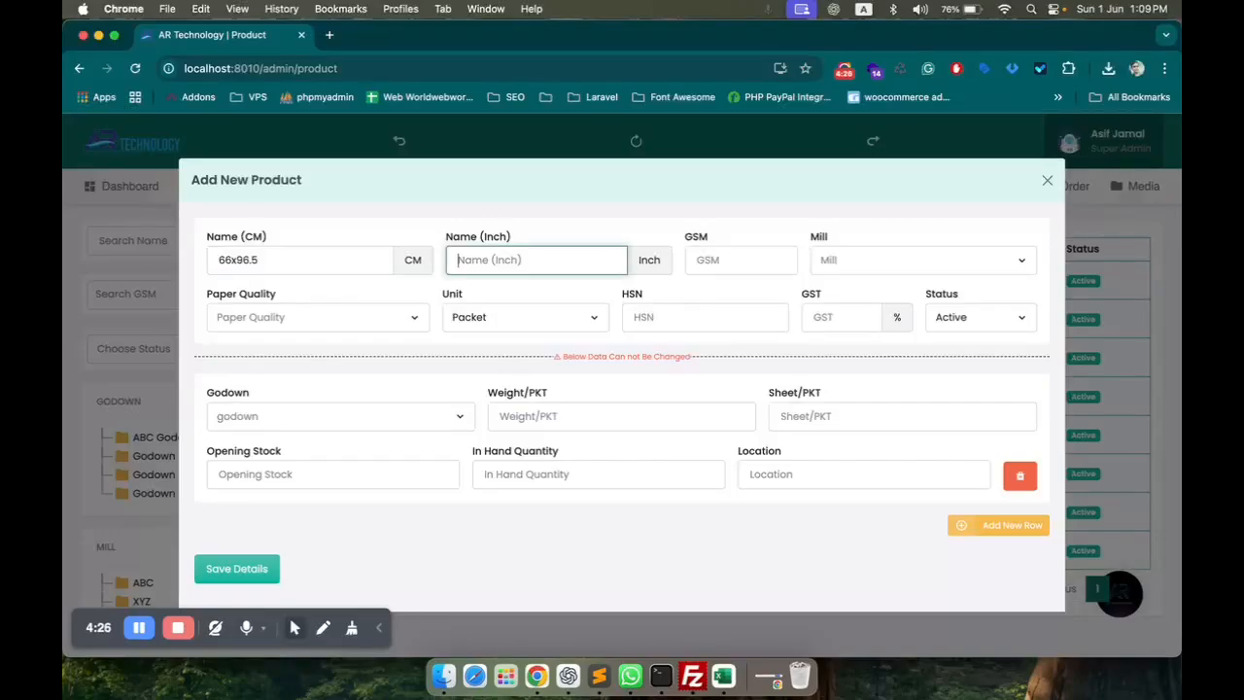
text(26x38)
click(741, 260)
text(3)
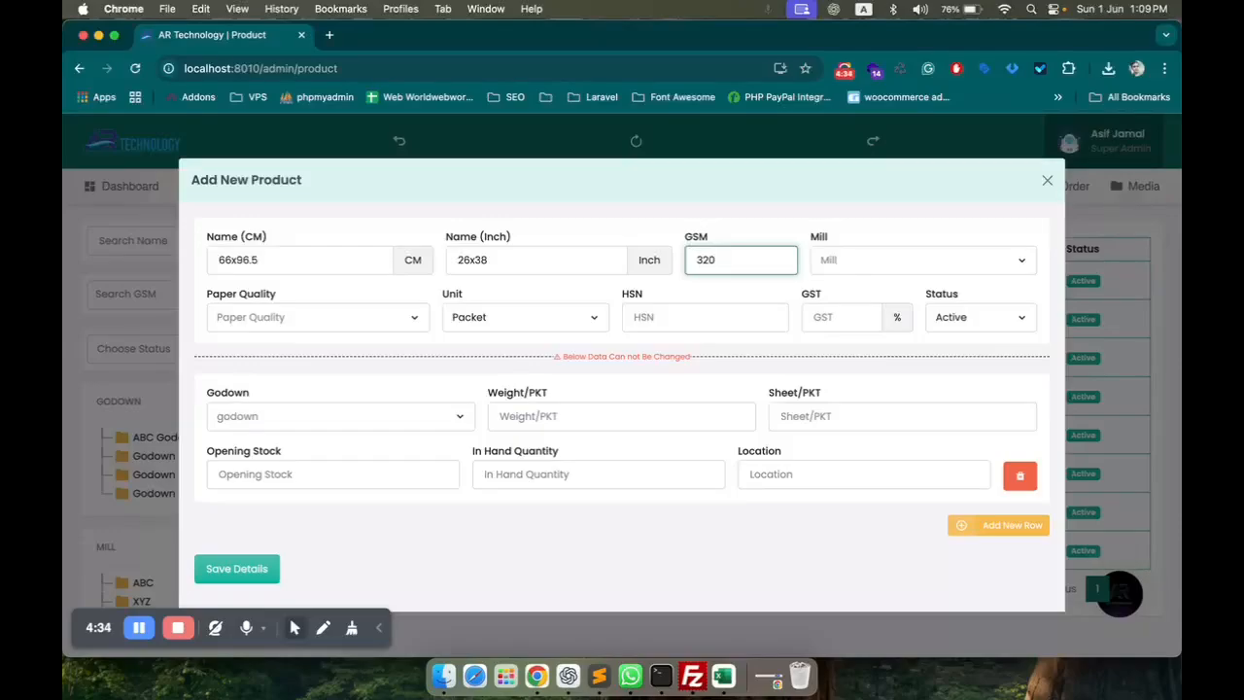
text(20)
Set the new product's mill to ABC, its paper quality to GRAY BACK and its unit to Grush.
click(923, 260)
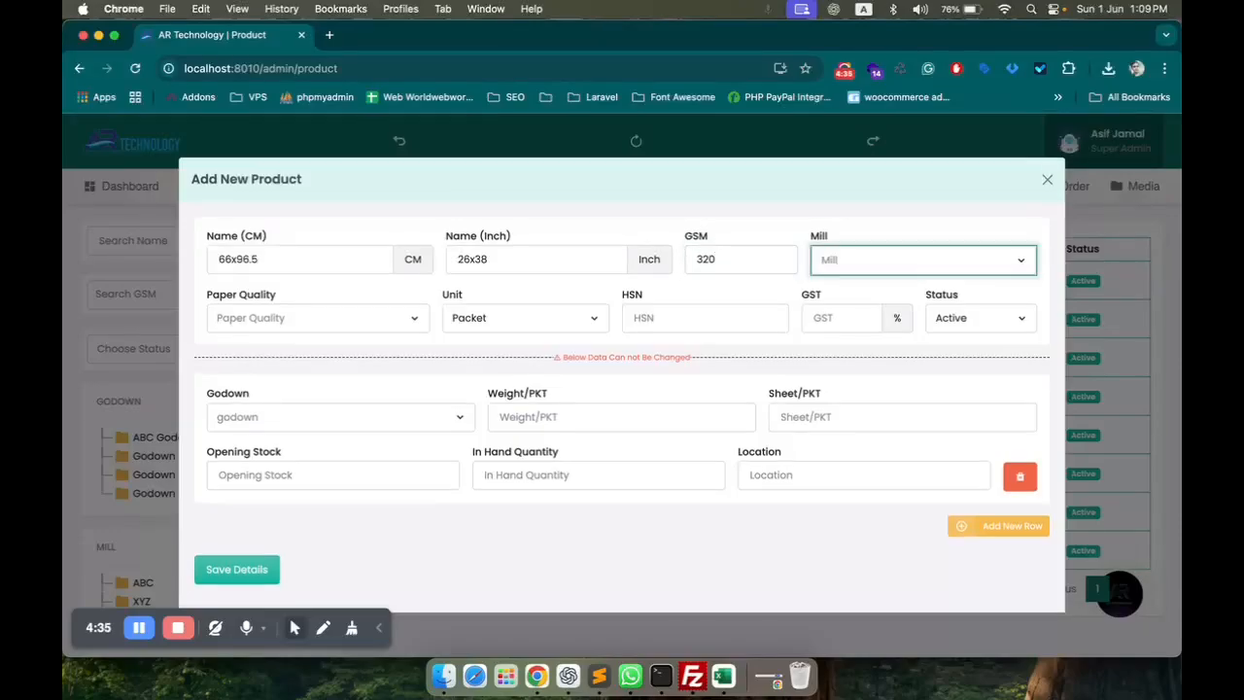
click(880, 271)
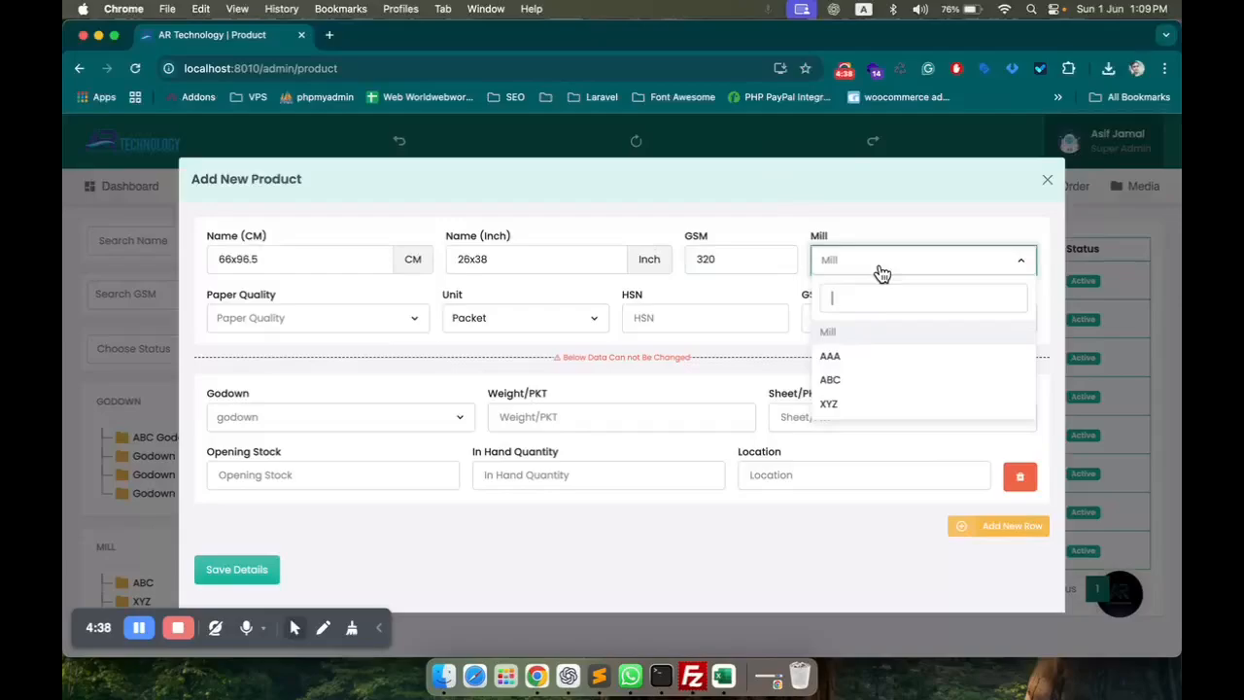
click(851, 384)
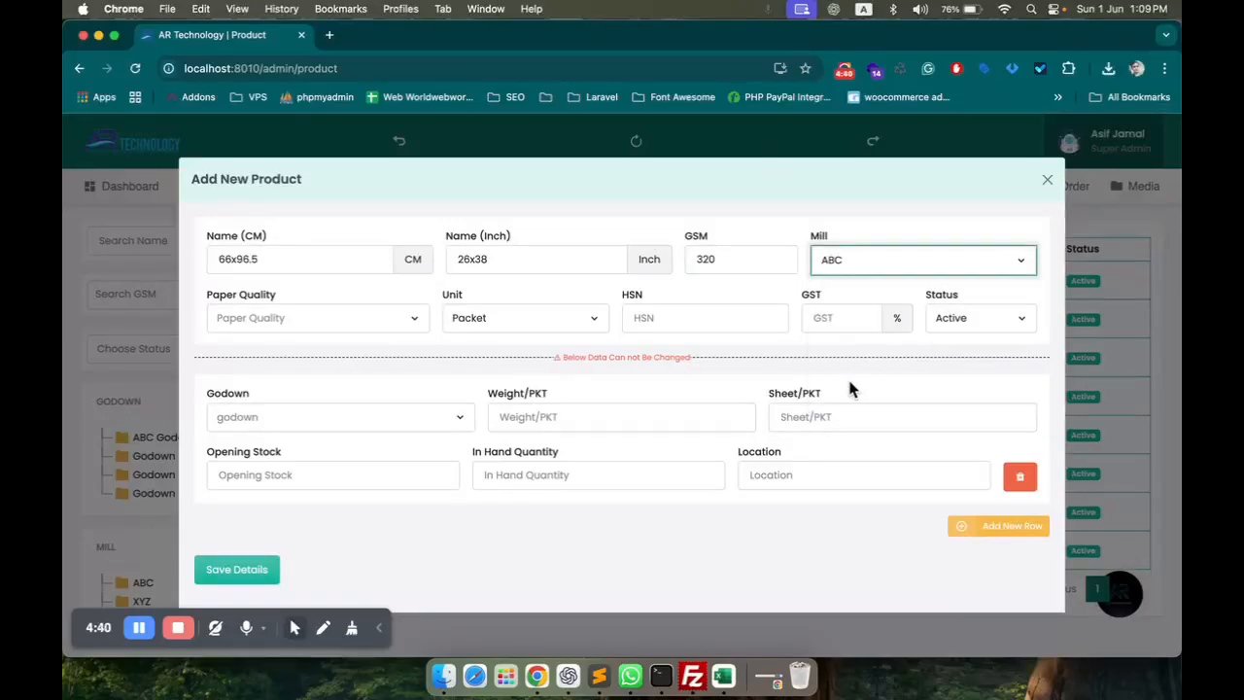
click(353, 320)
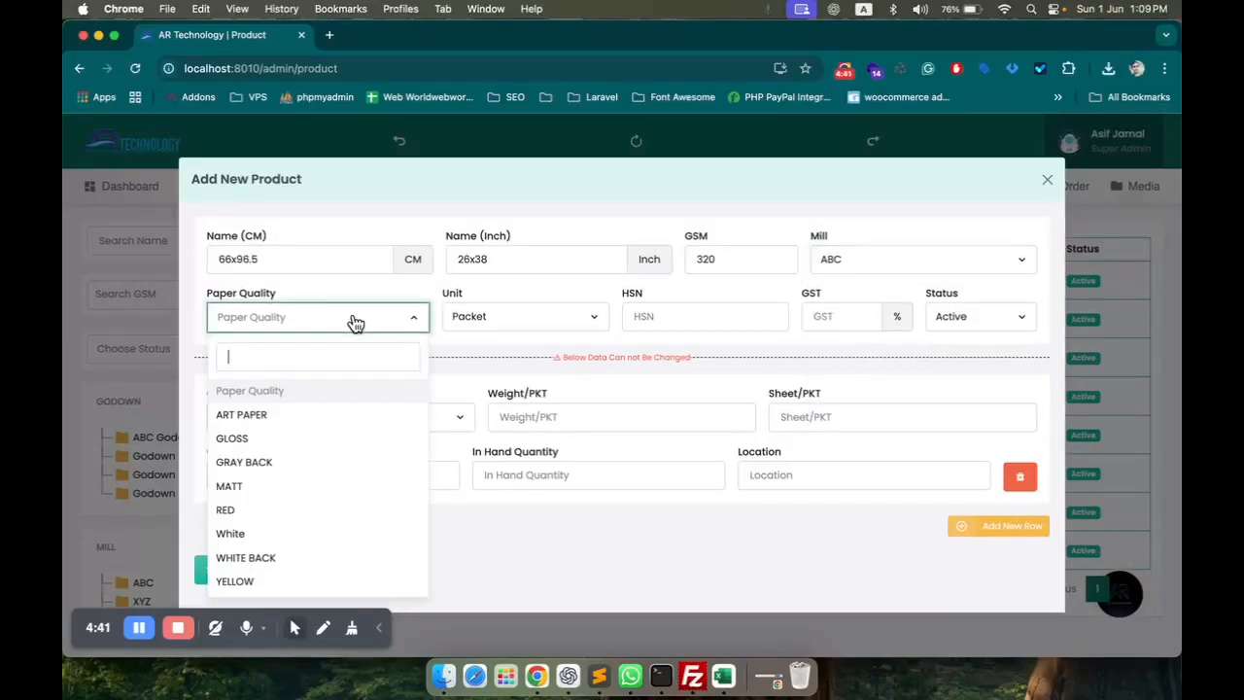
click(282, 466)
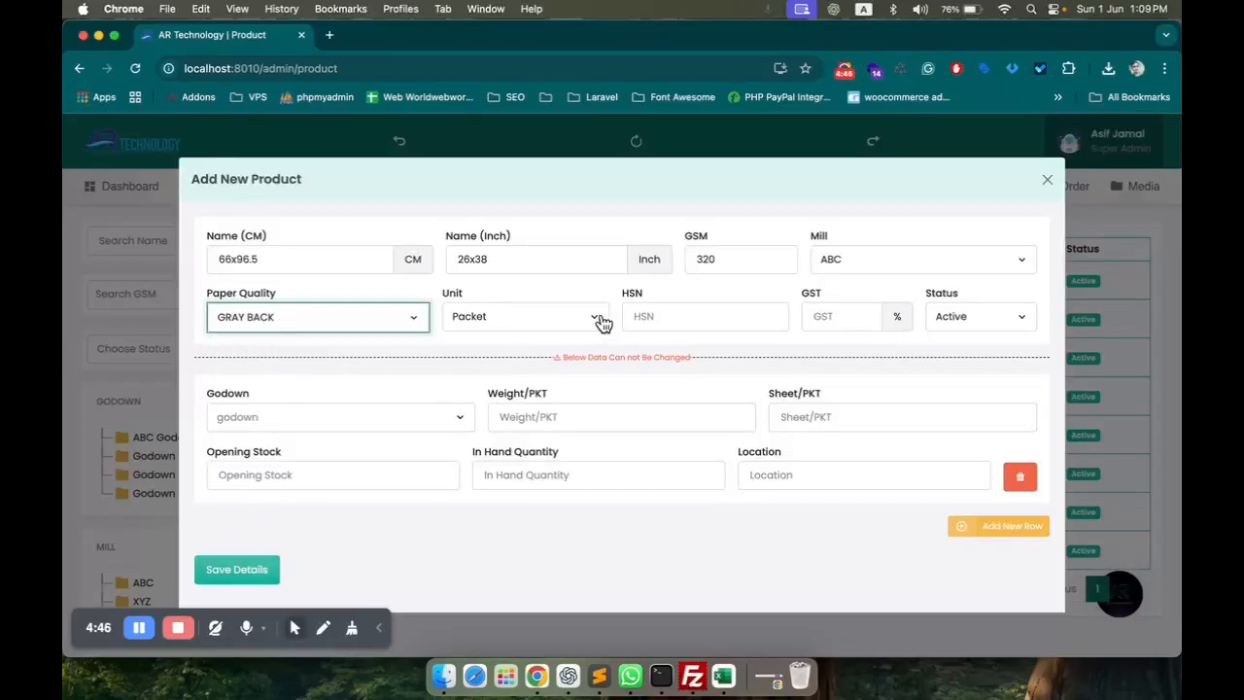
click(518, 325)
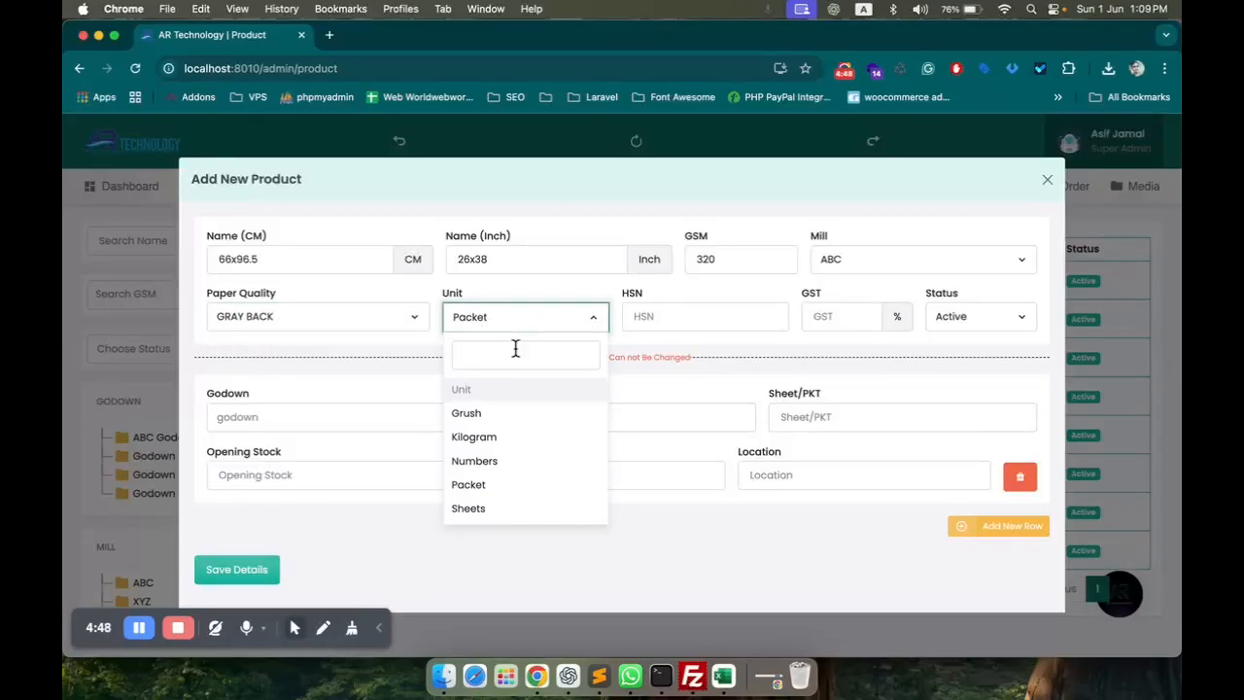
click(496, 415)
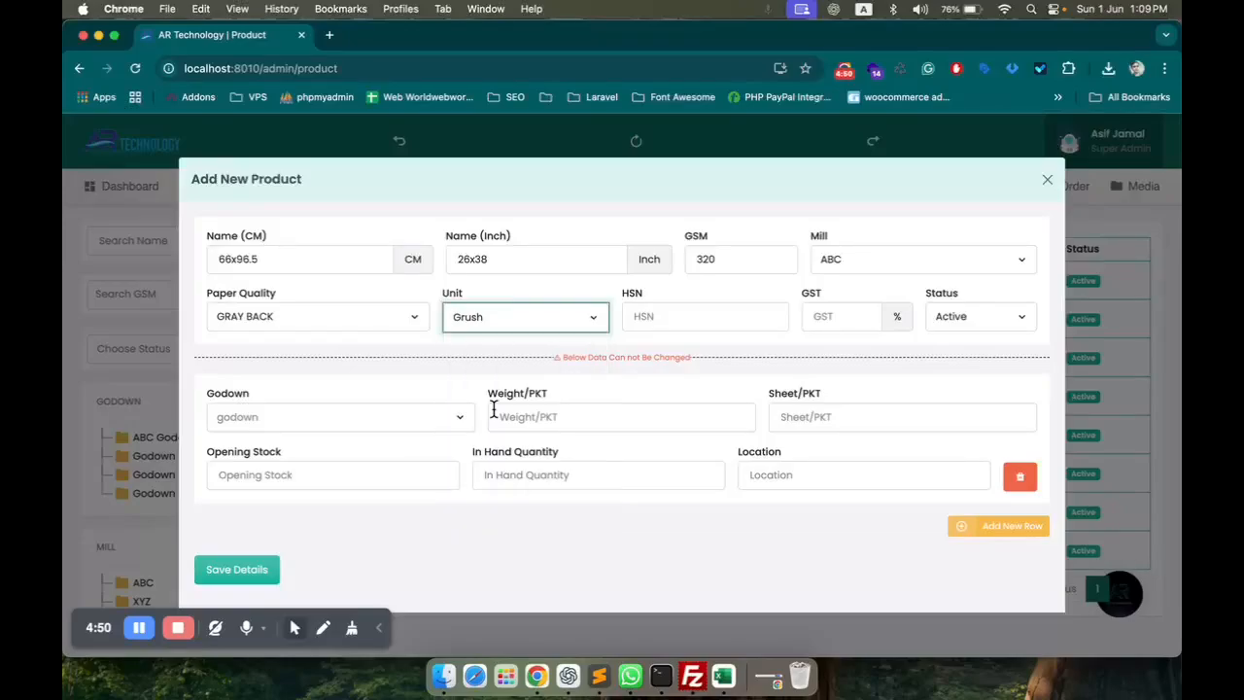
Set the new product's HSN to 4810 and its GST to 12 percent.
click(670, 311)
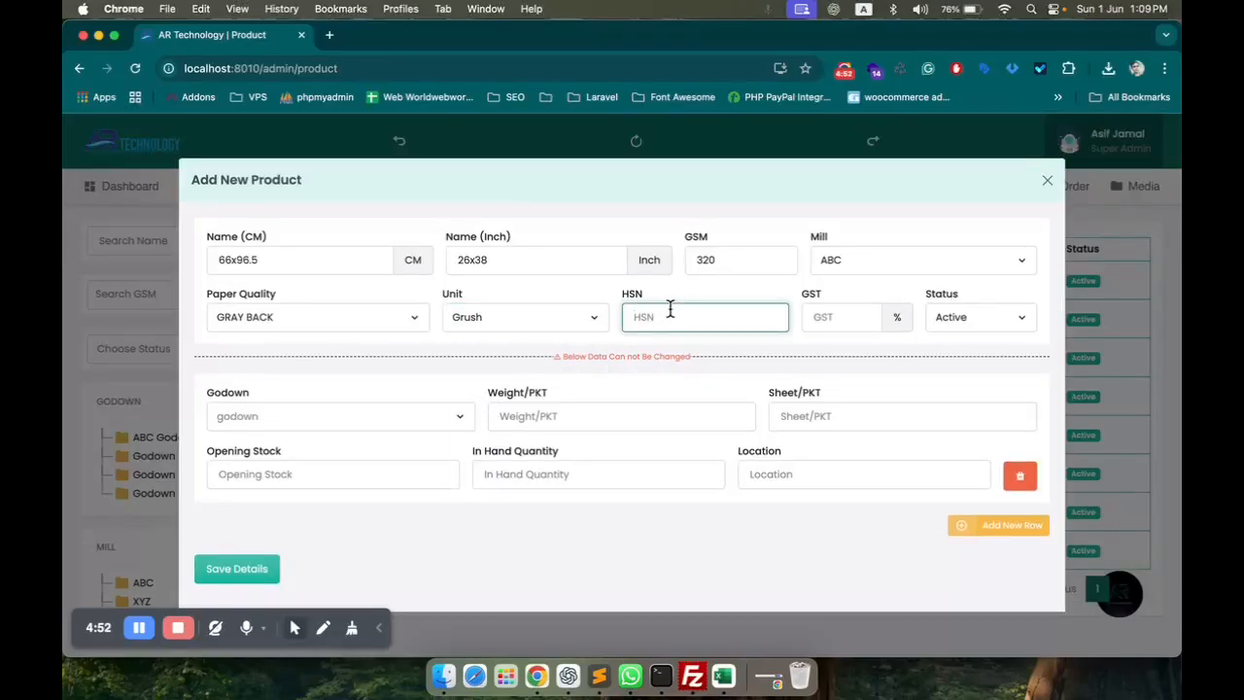
text(4810)
click(860, 316)
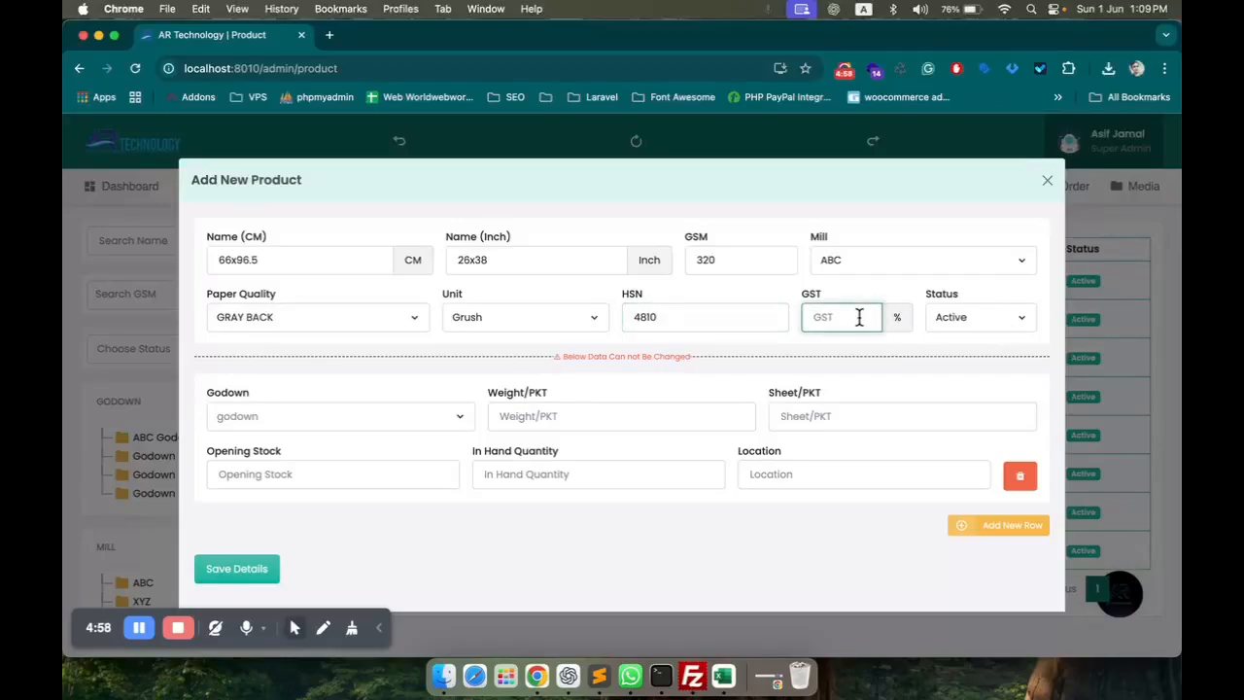
text(12)
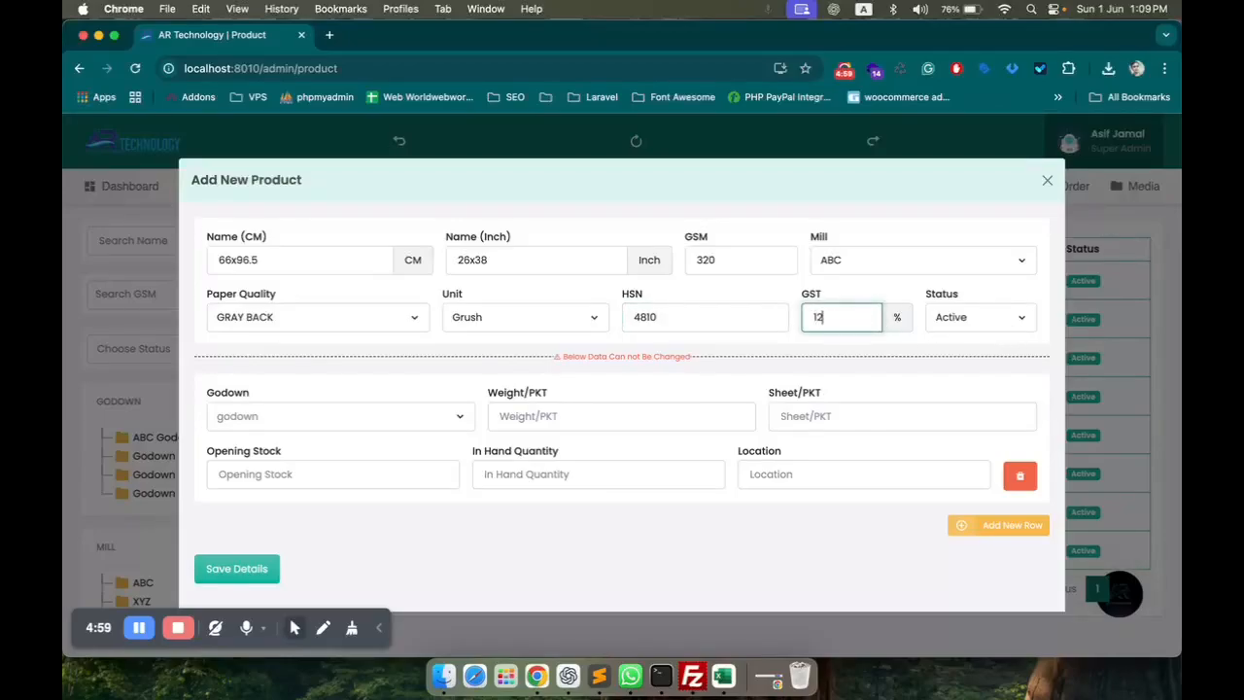
click(838, 361)
Assign the new product's stock to ABC Godown (12) with a weight of 19.5 per packet.
click(282, 425)
click(281, 511)
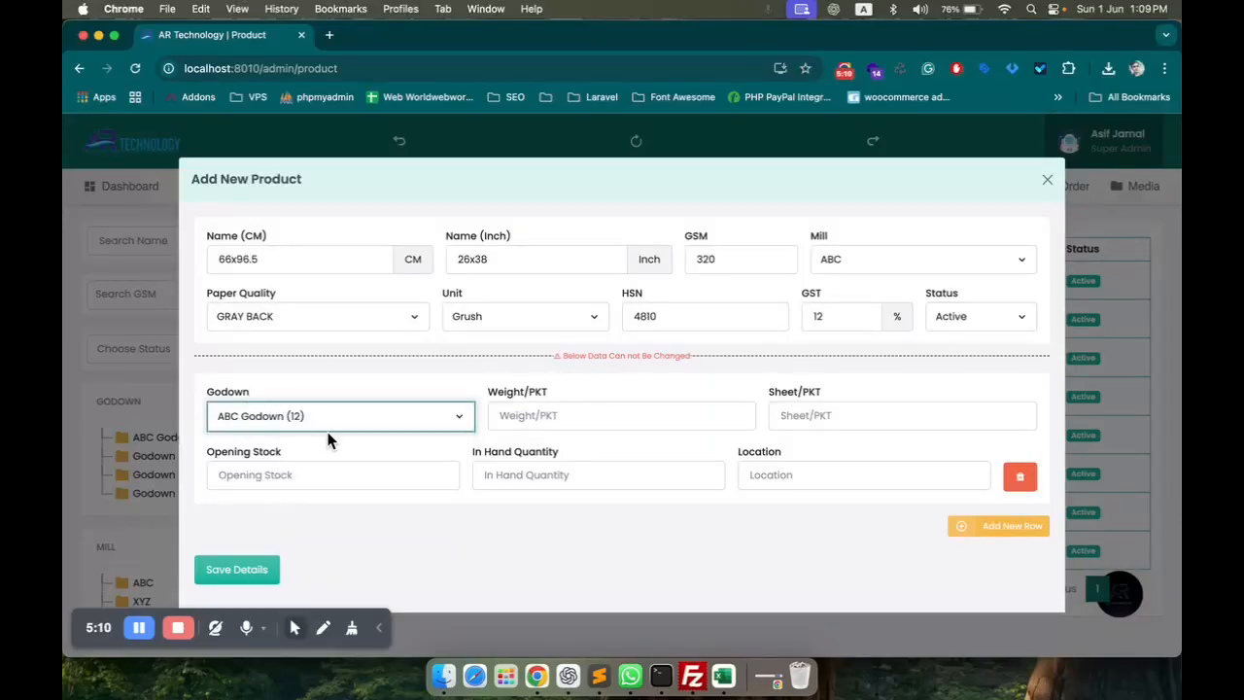
click(581, 415)
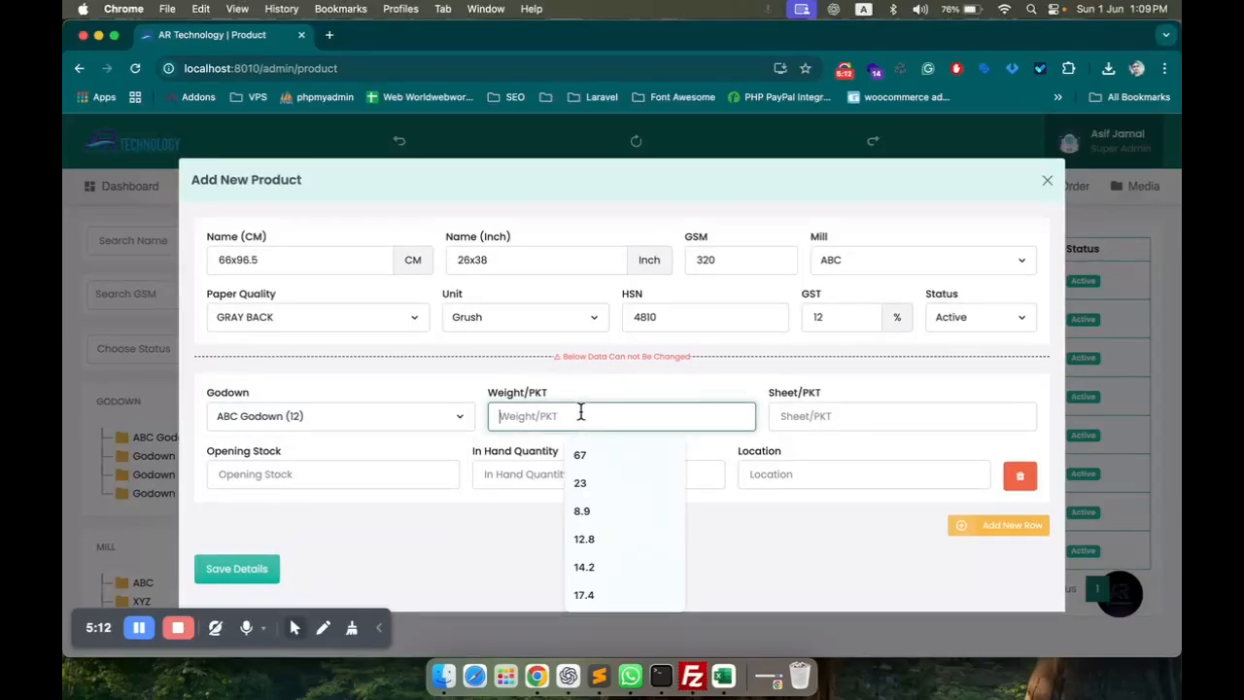
text(19)
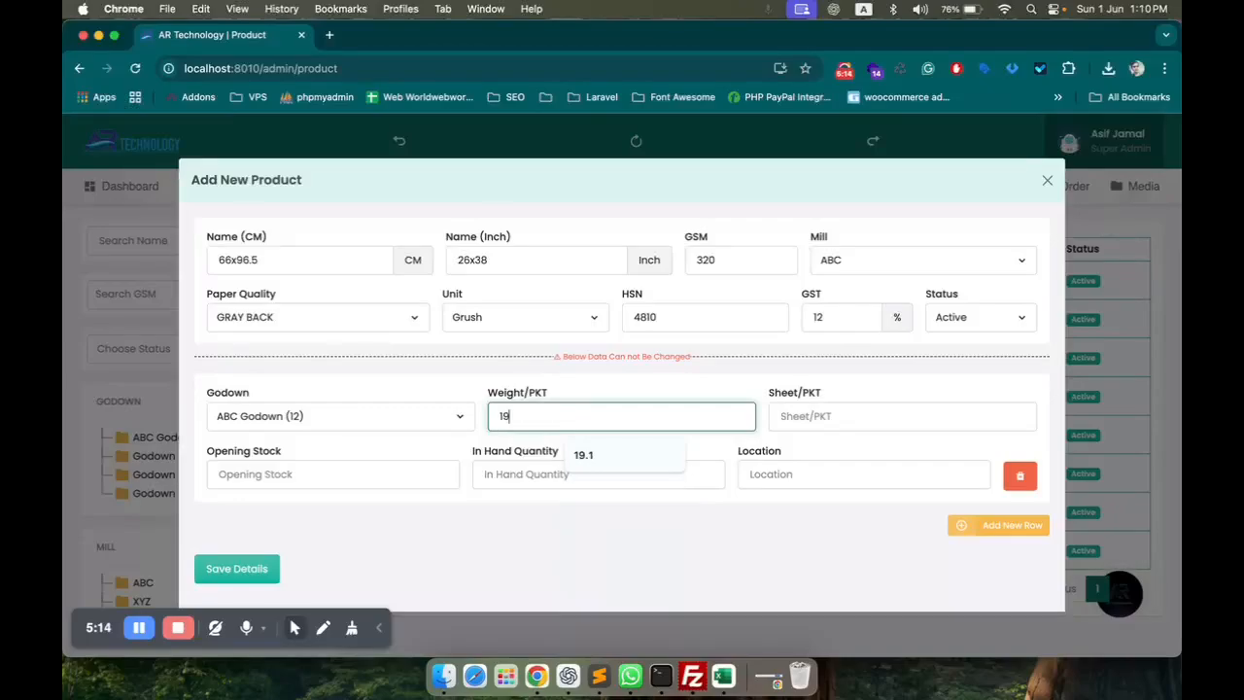
text(.5)
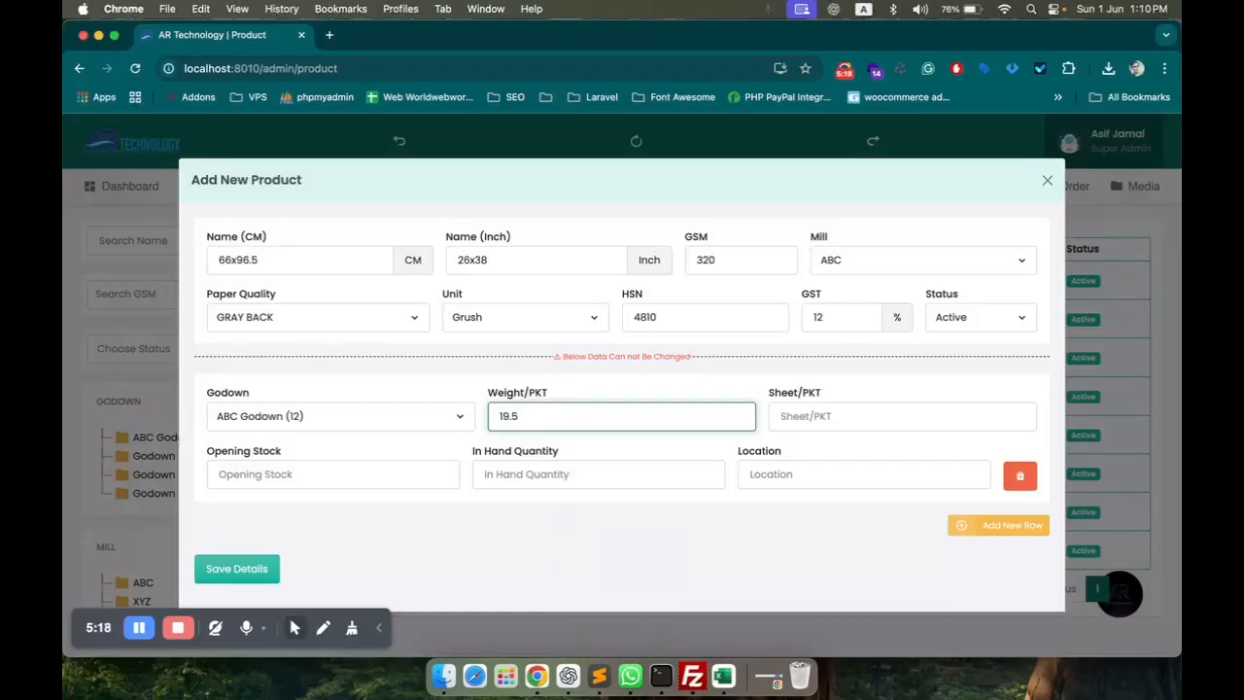
click(627, 532)
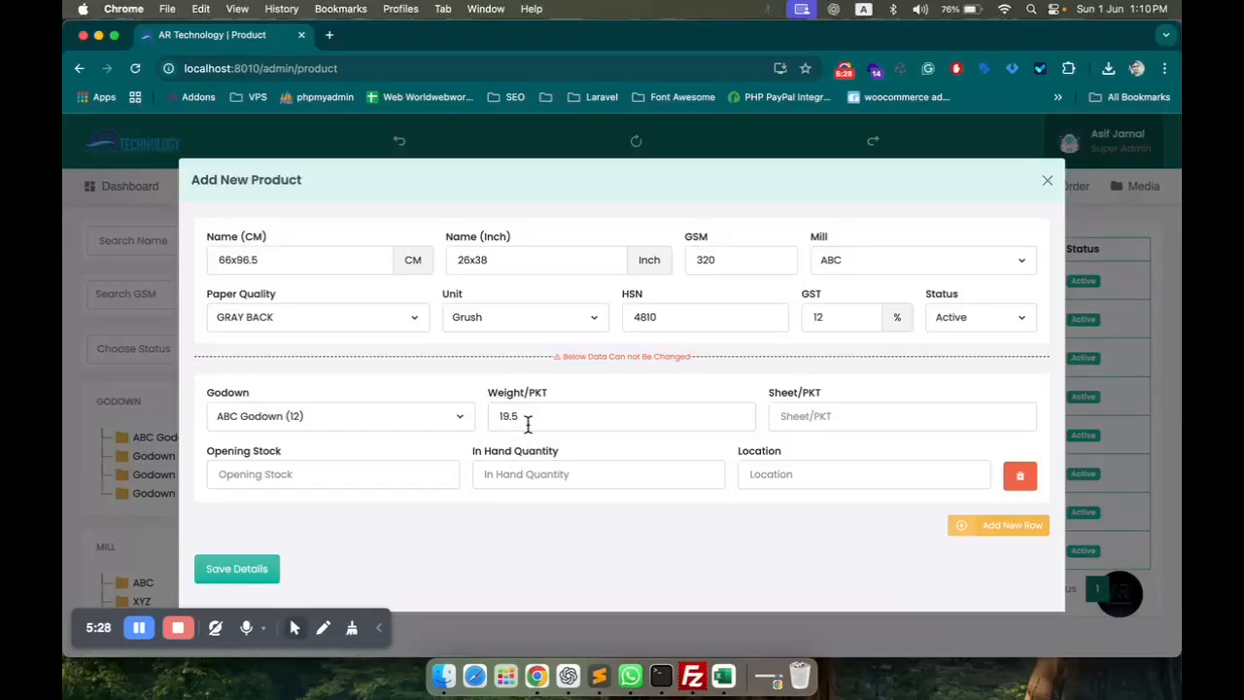
Set the stock row to 100 sheets per packet, with an opening stock and in-hand quantity of 0.
click(806, 420)
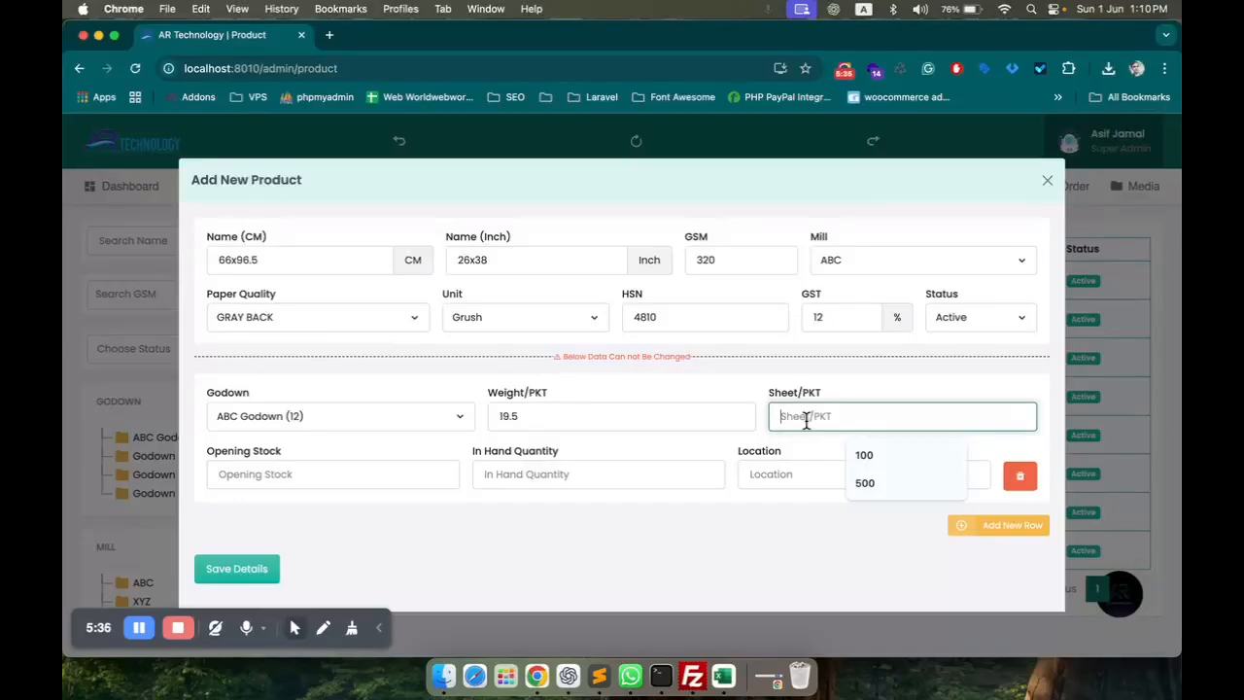
text(100)
click(383, 477)
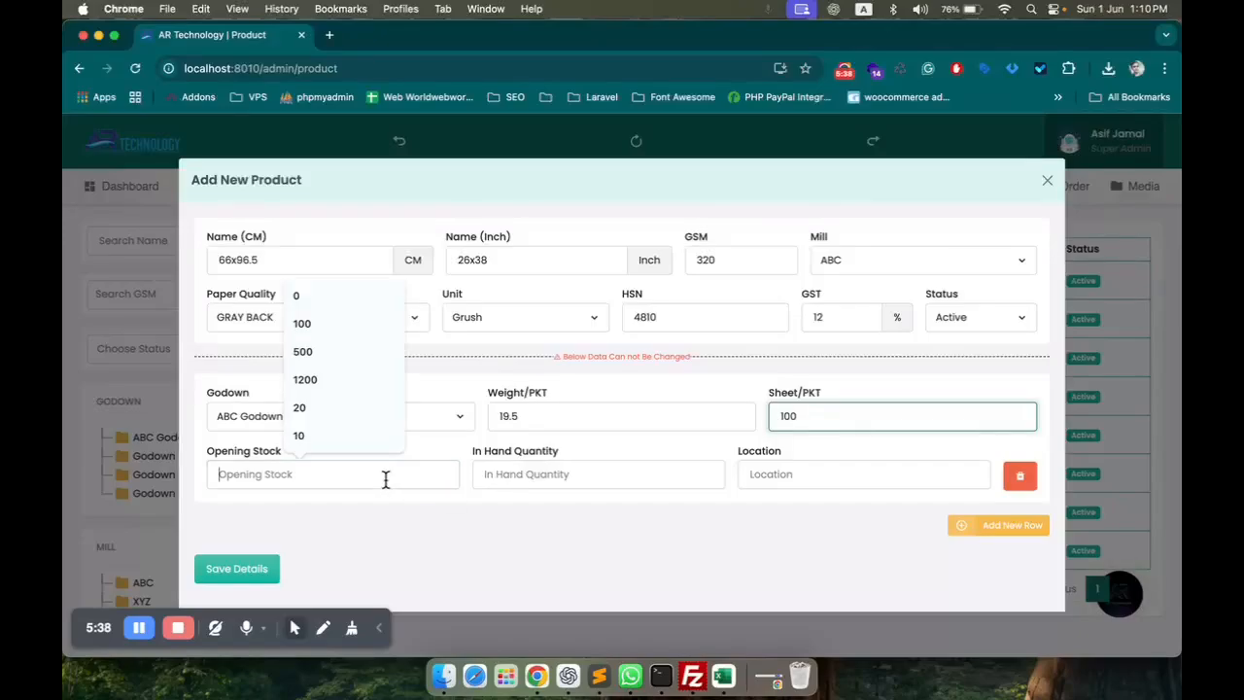
text(0)
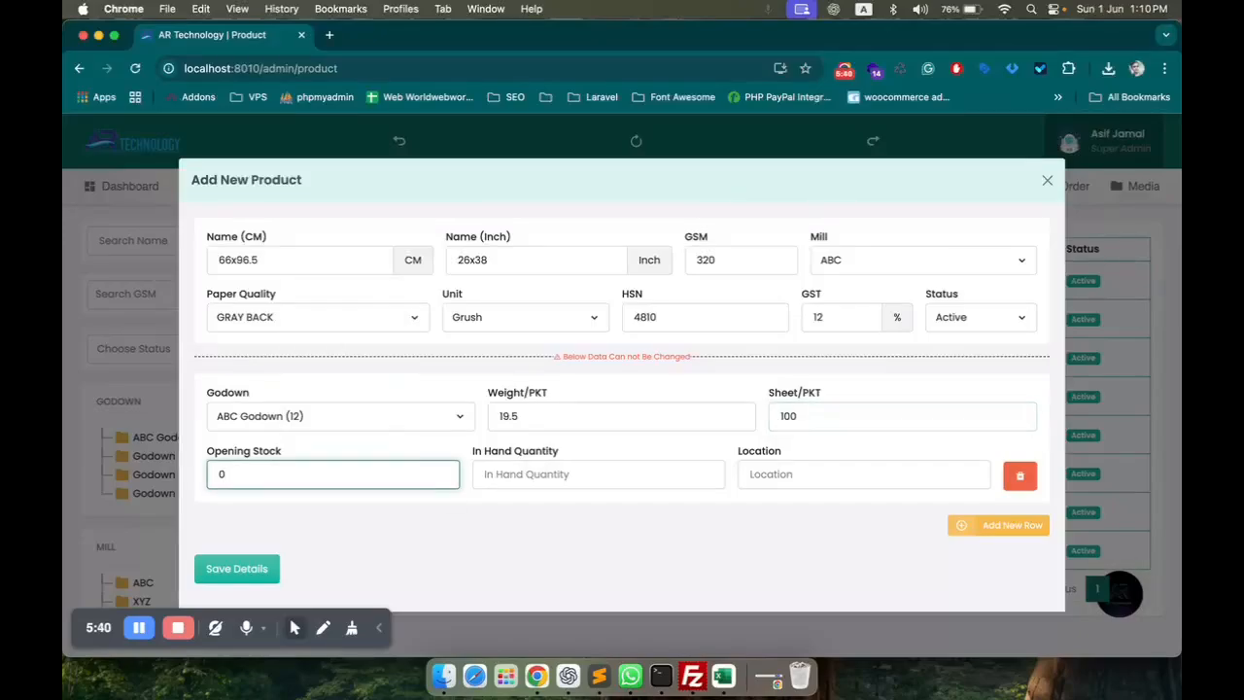
click(526, 476)
text(0)
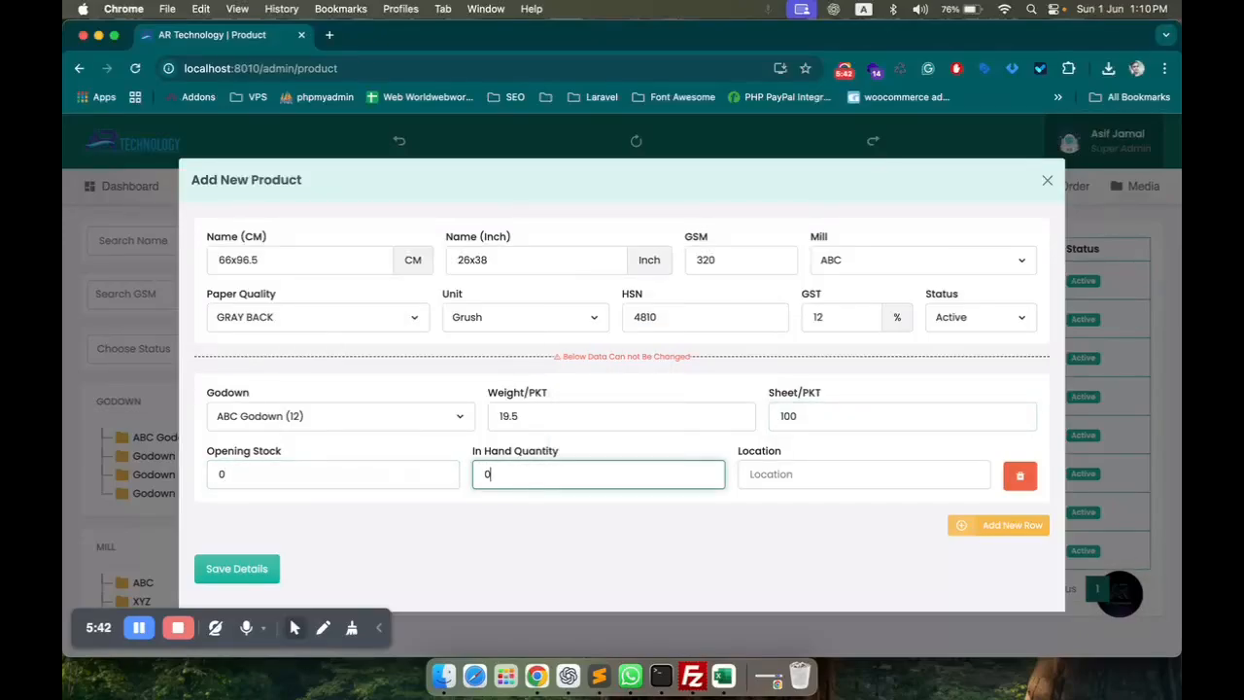
Set the stock location to R5 and save the new product.
click(750, 474)
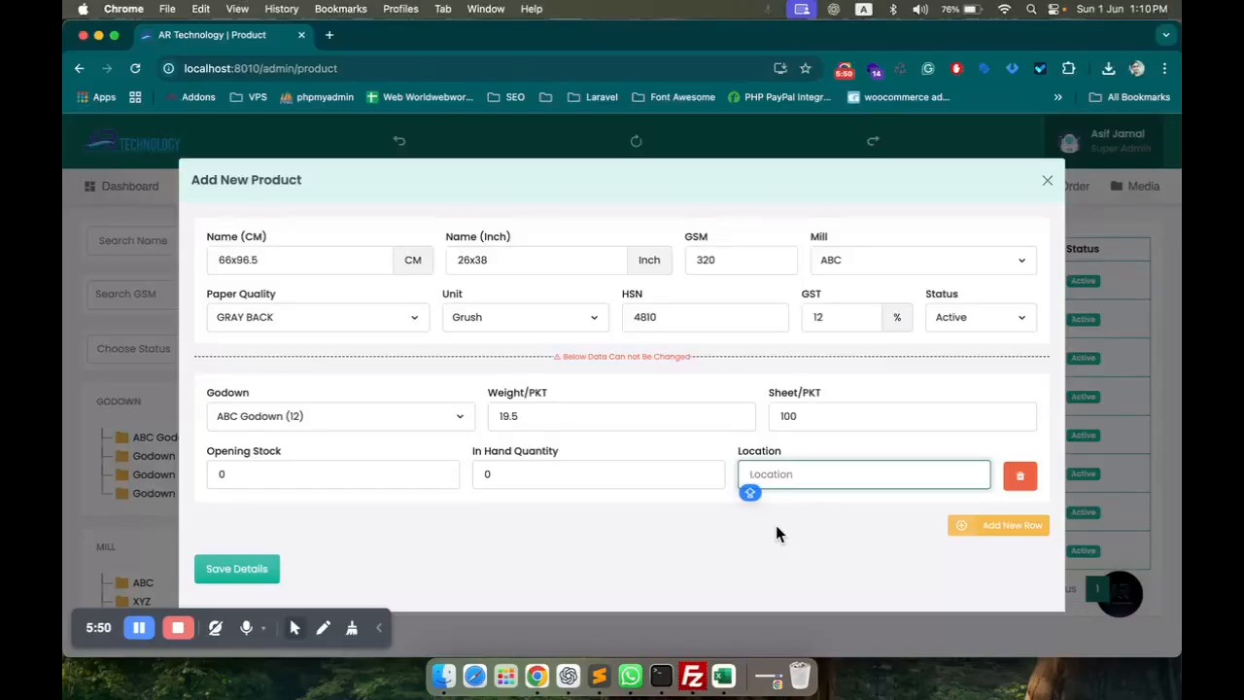
text(R5)
key(Caps_Lock)
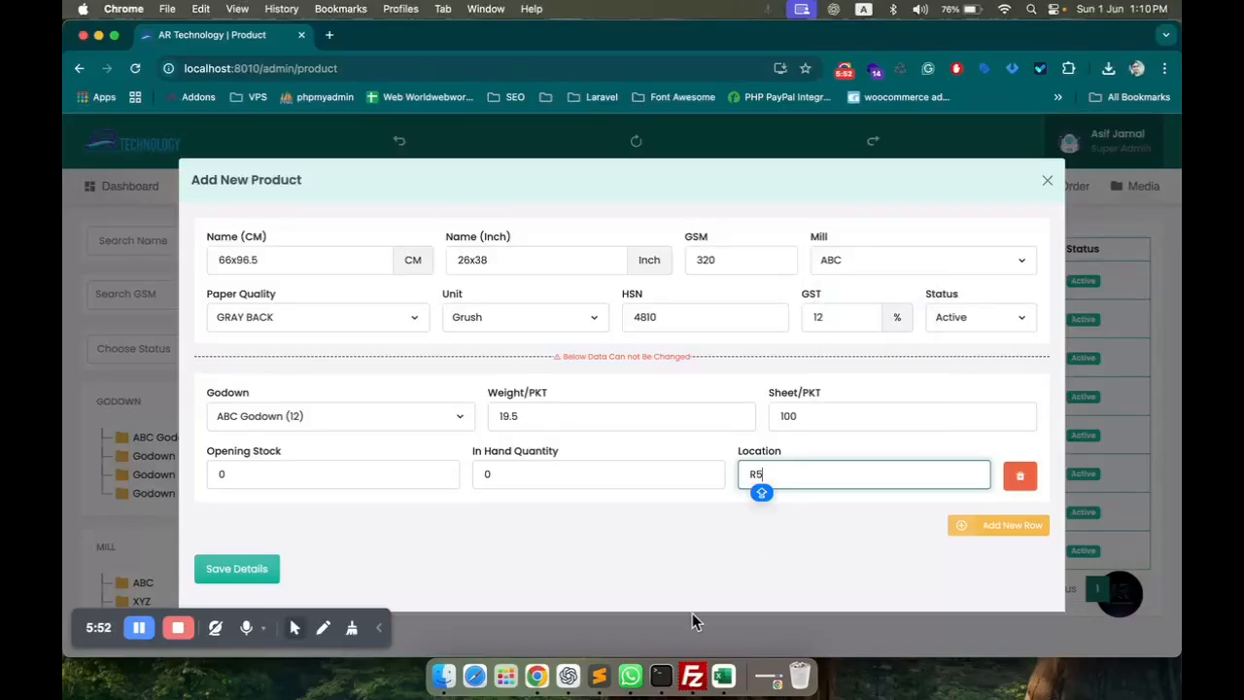
click(670, 562)
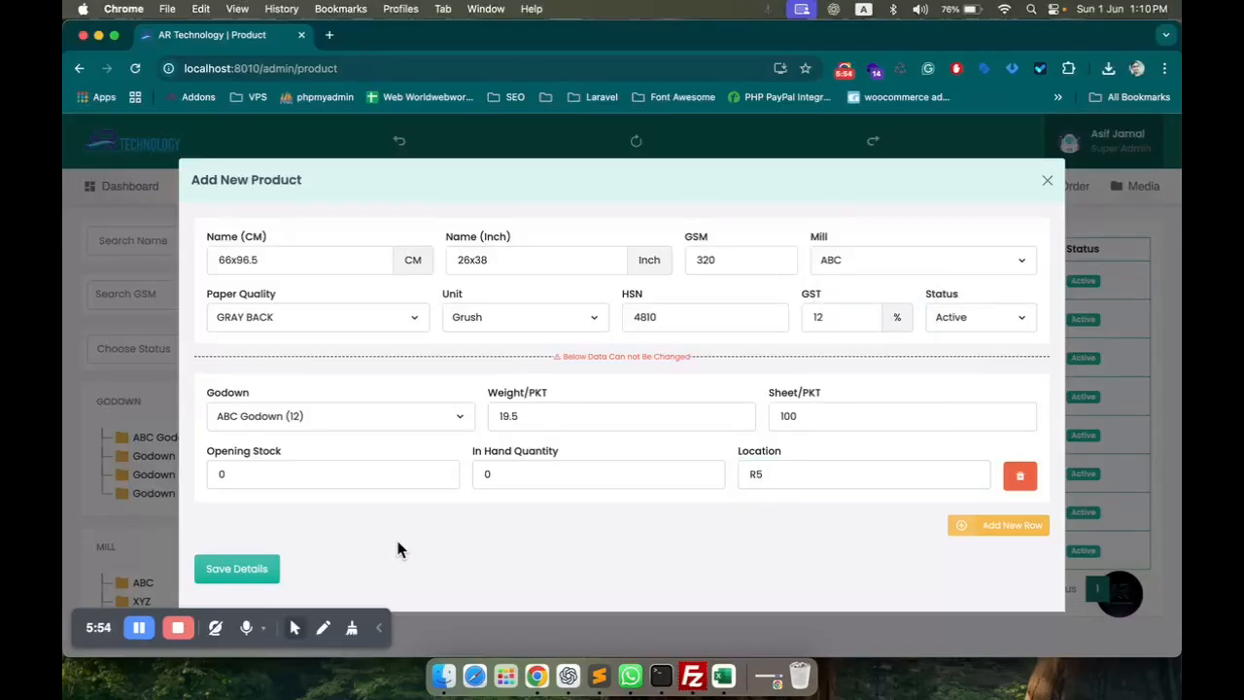
click(227, 574)
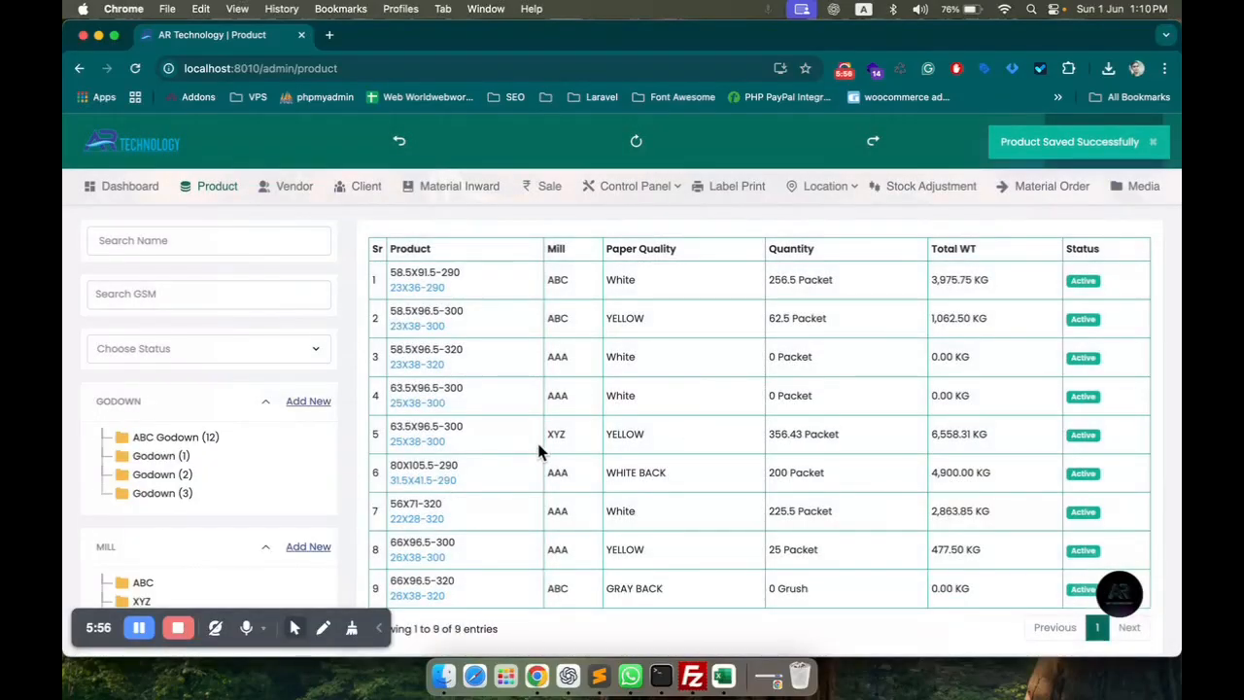
View the stock details and stock history of the 66X96.5-320 product, and return to the product list.
scroll(542, 387, down, 2)
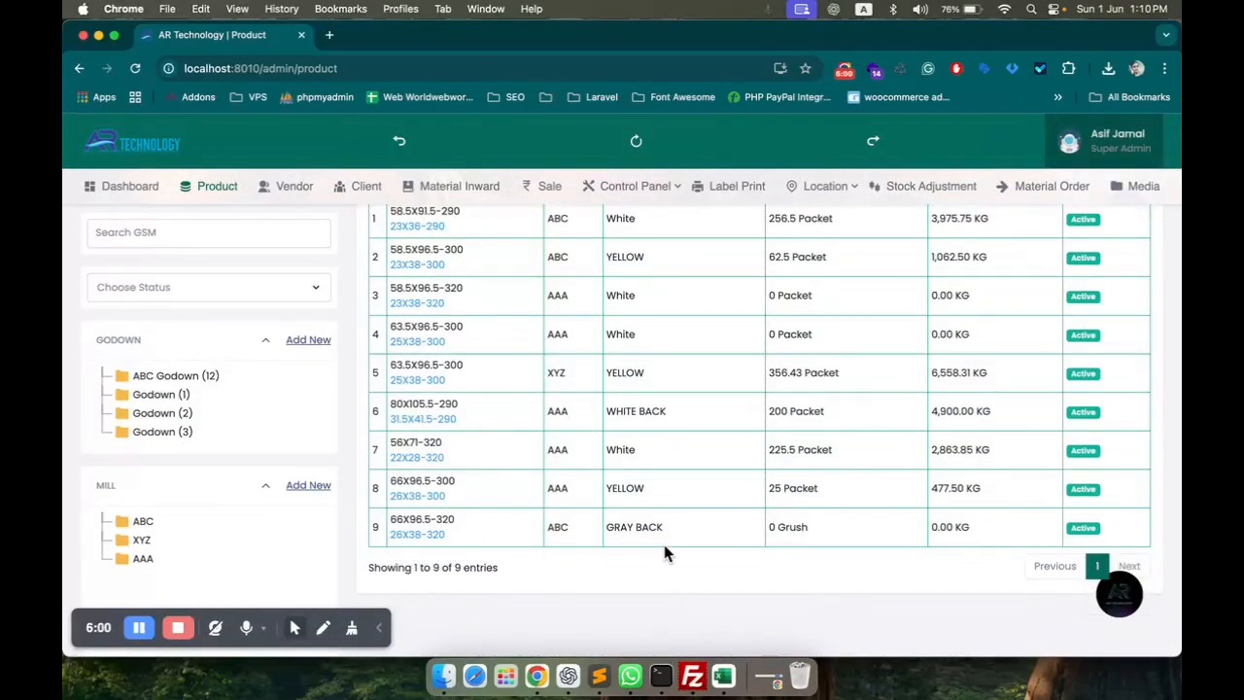
right_click(467, 526)
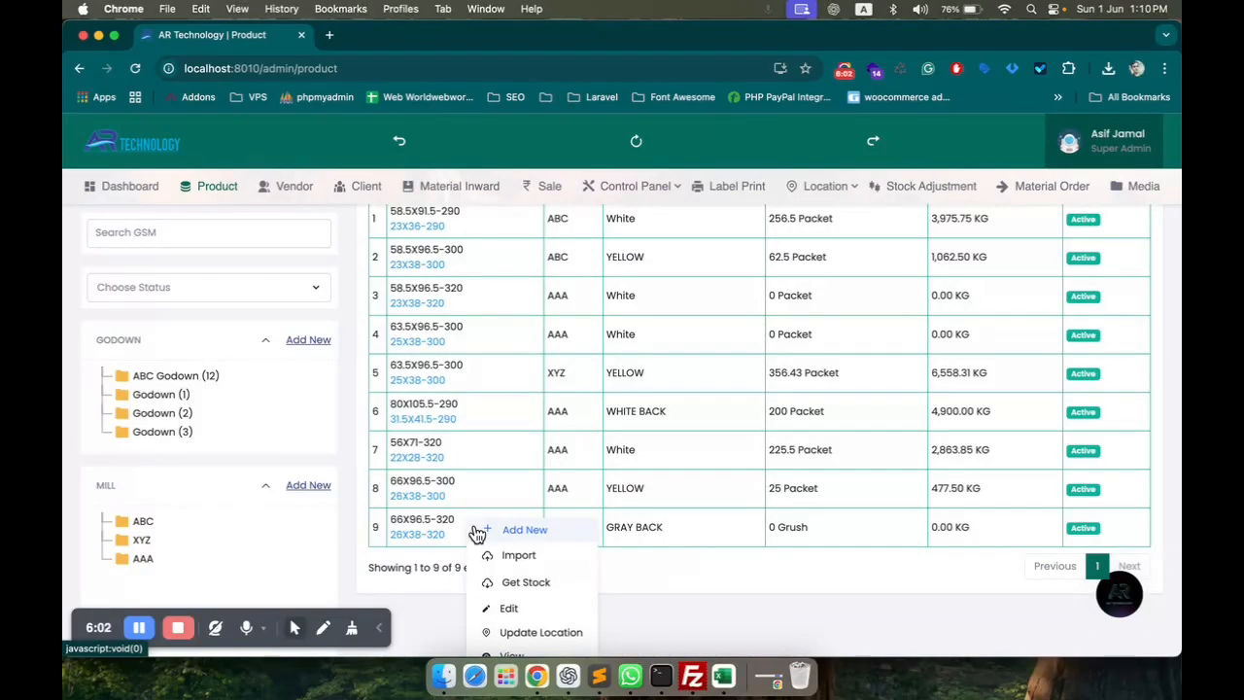
scroll(500, 593, down, 1)
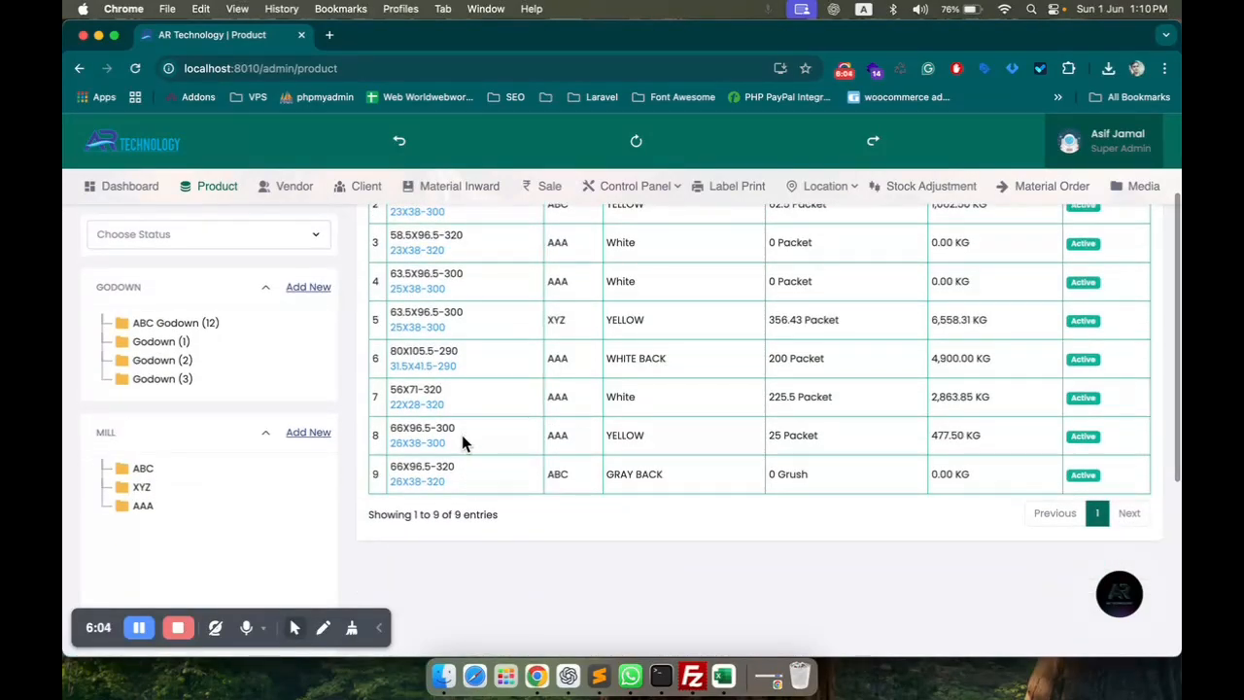
right_click(458, 470)
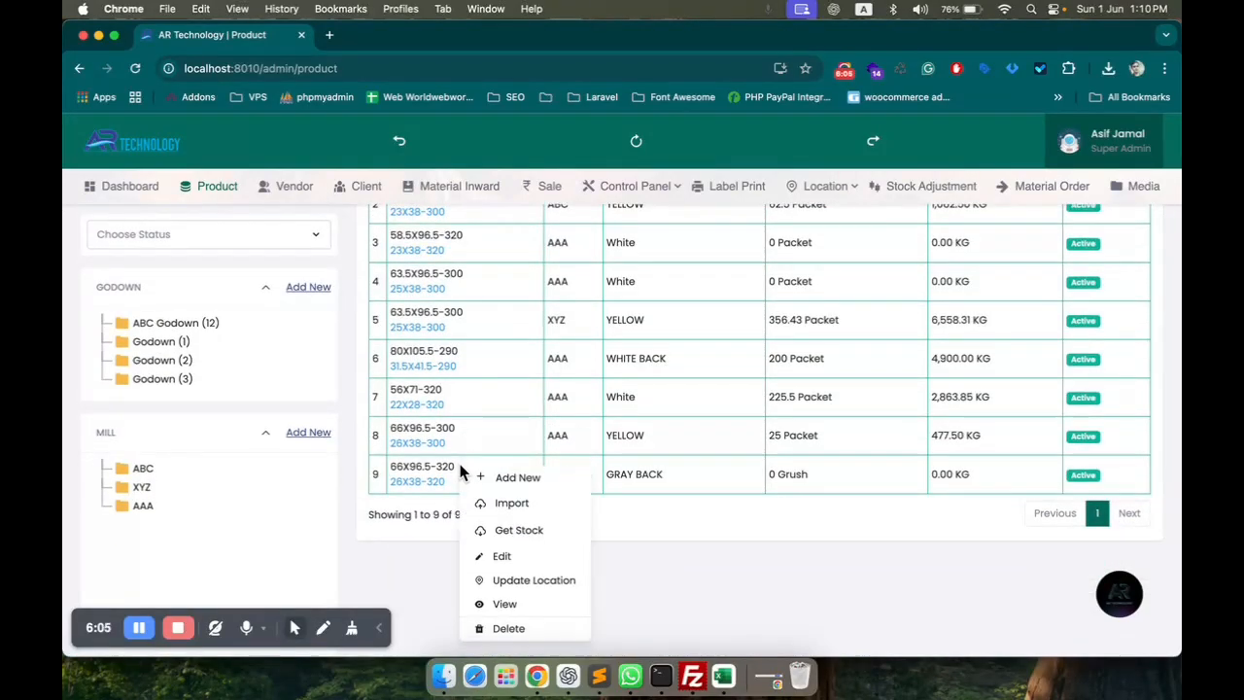
click(495, 602)
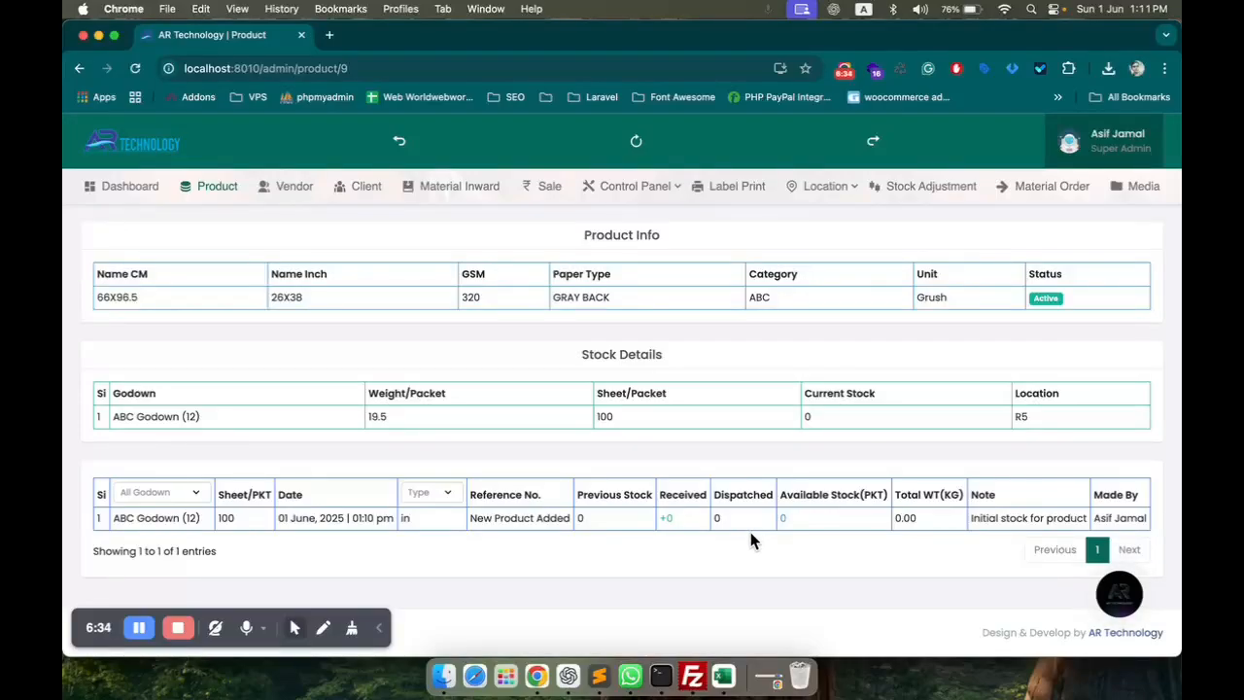
scroll(751, 532, down, 2)
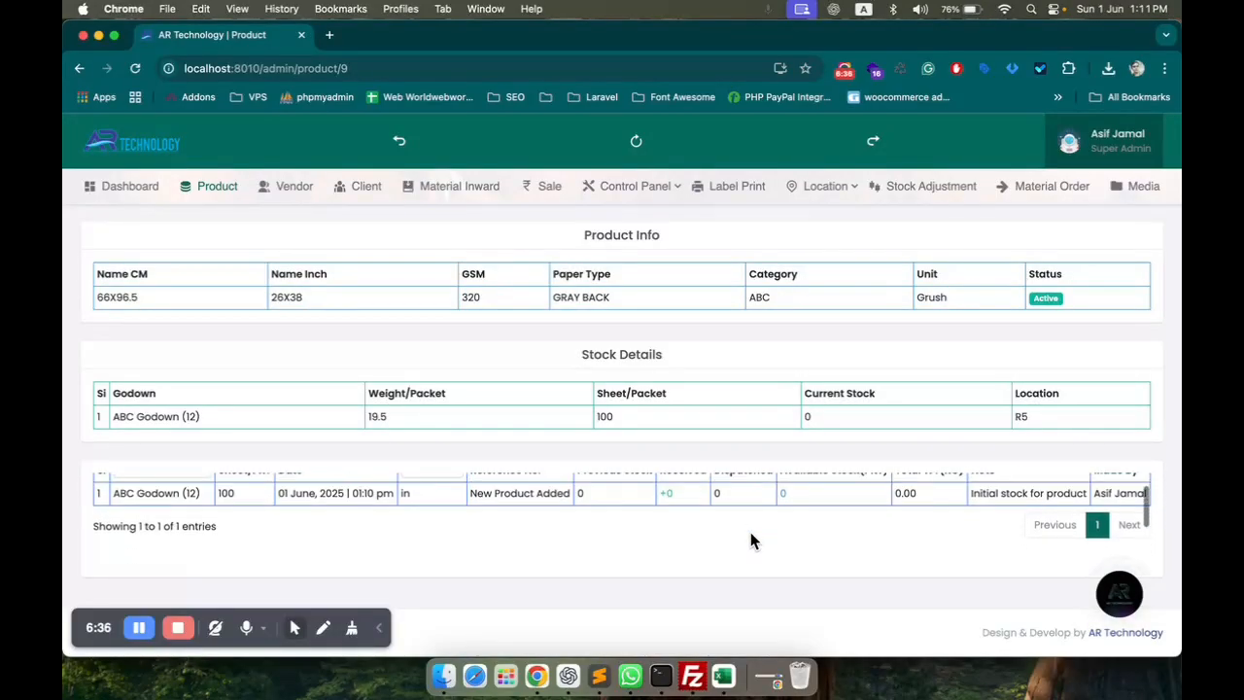
scroll(751, 532, up, 2)
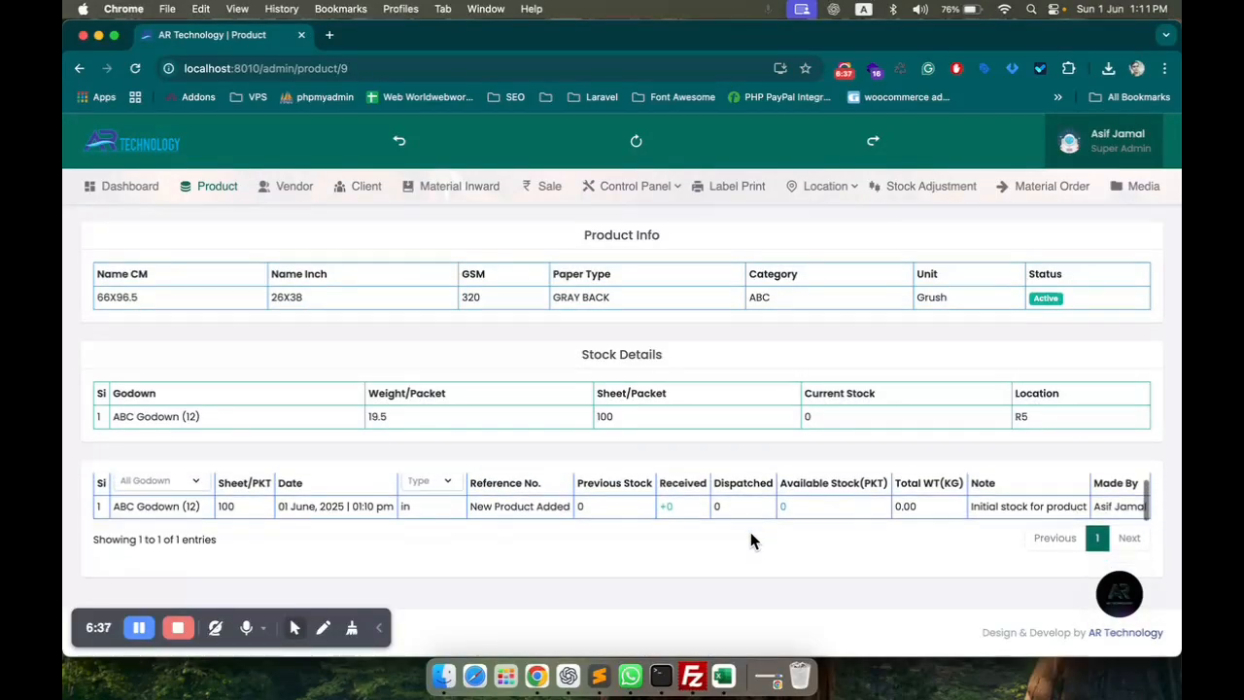
click(401, 142)
scroll(454, 325, up, 3)
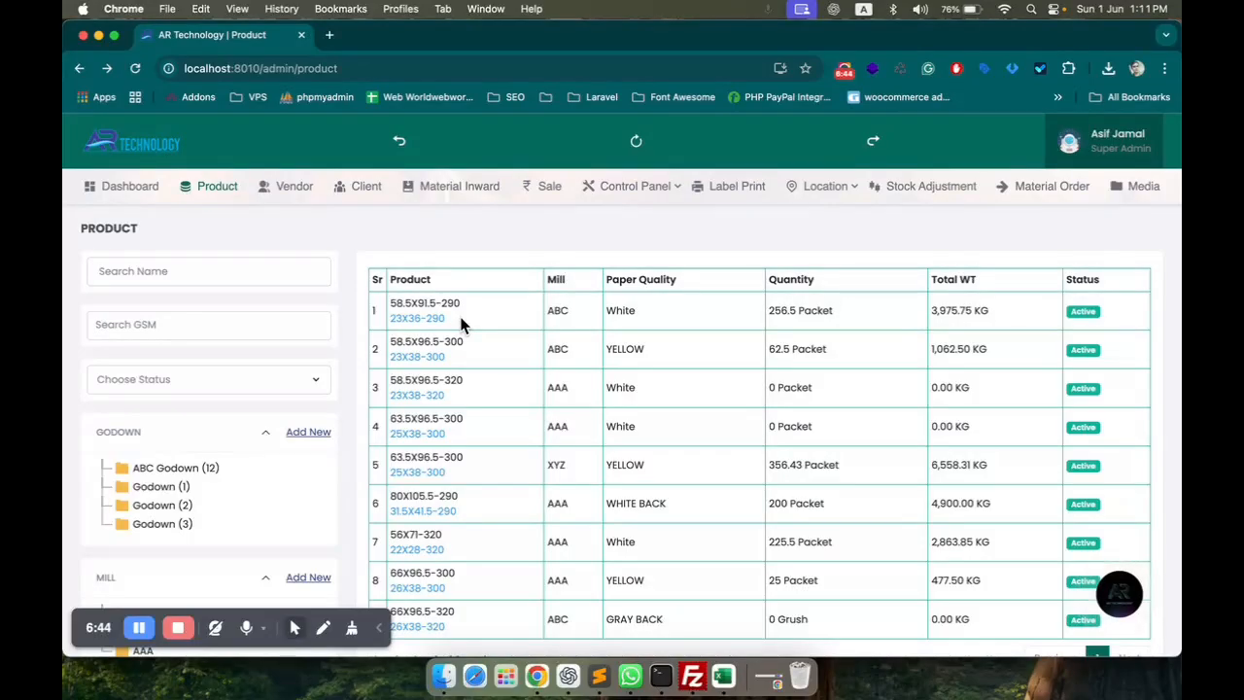
Look at the product import form and close it without choosing a file.
right_click(463, 326)
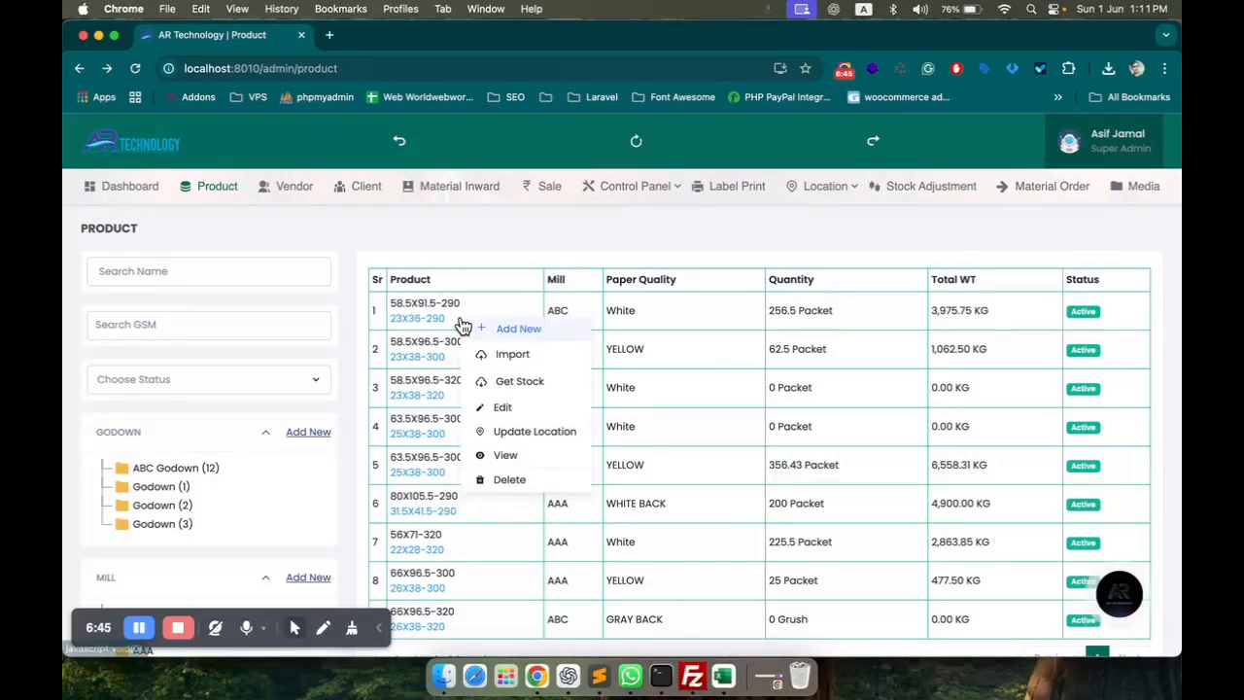
click(524, 361)
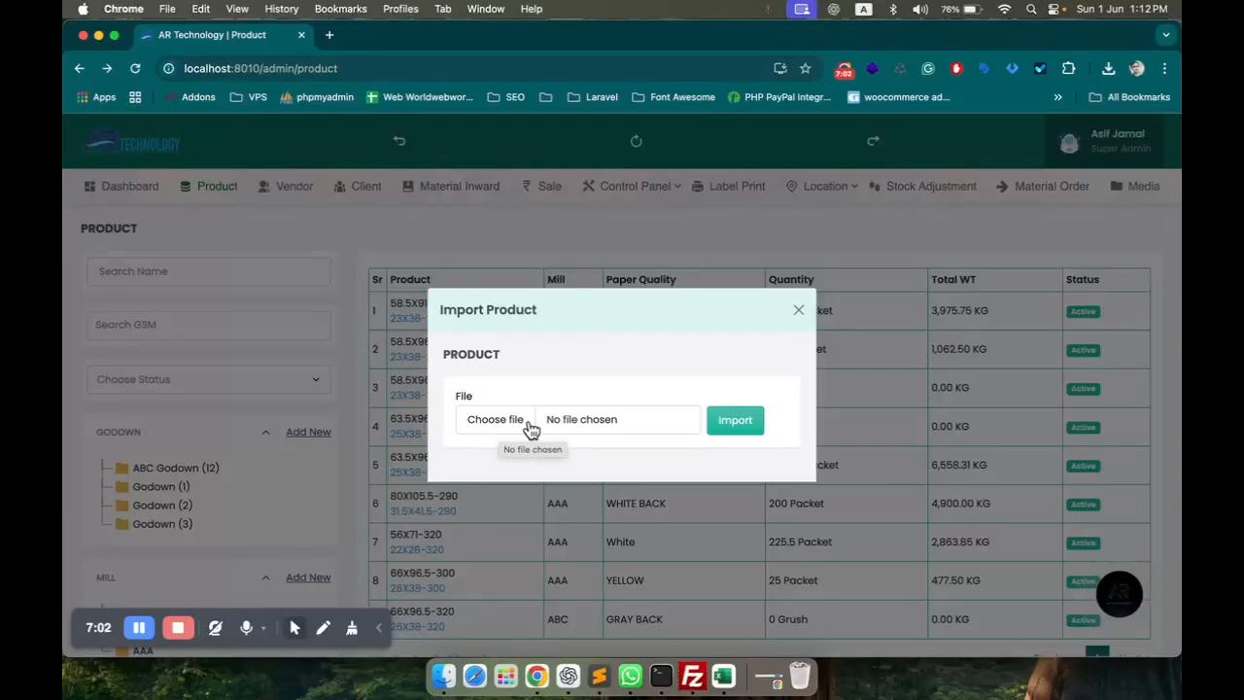
click(799, 311)
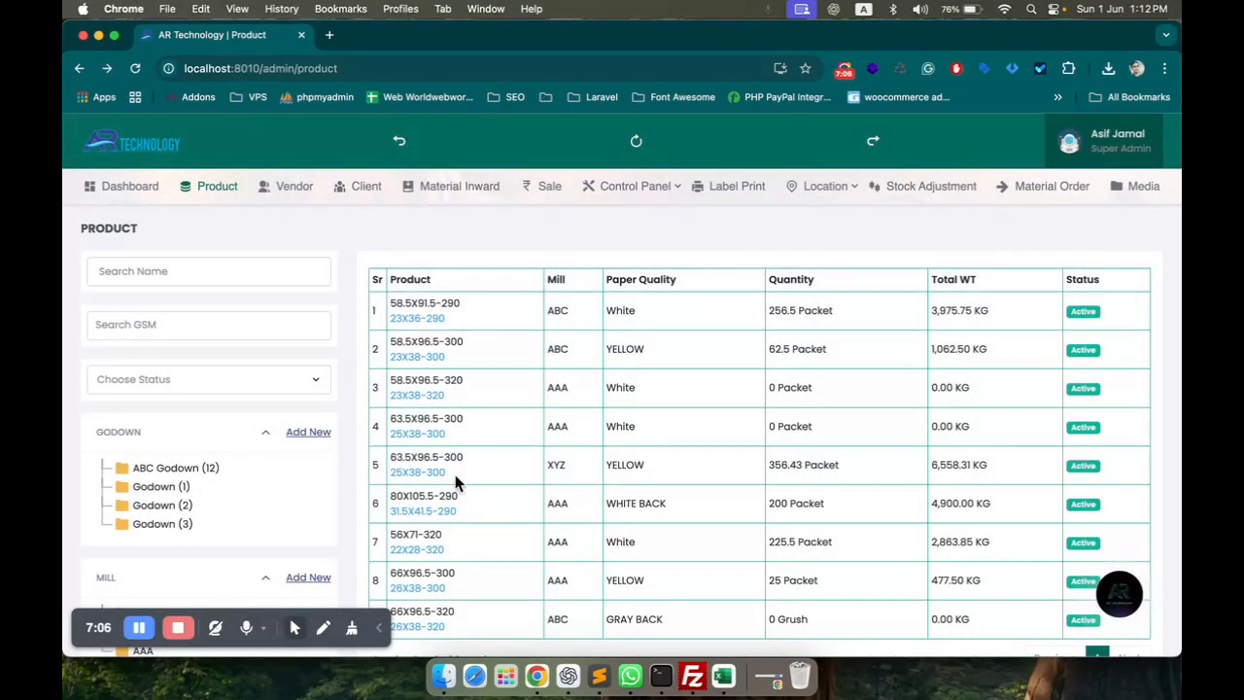
Open the Get Stock export form and review its godown, stock type and file type options.
right_click(462, 307)
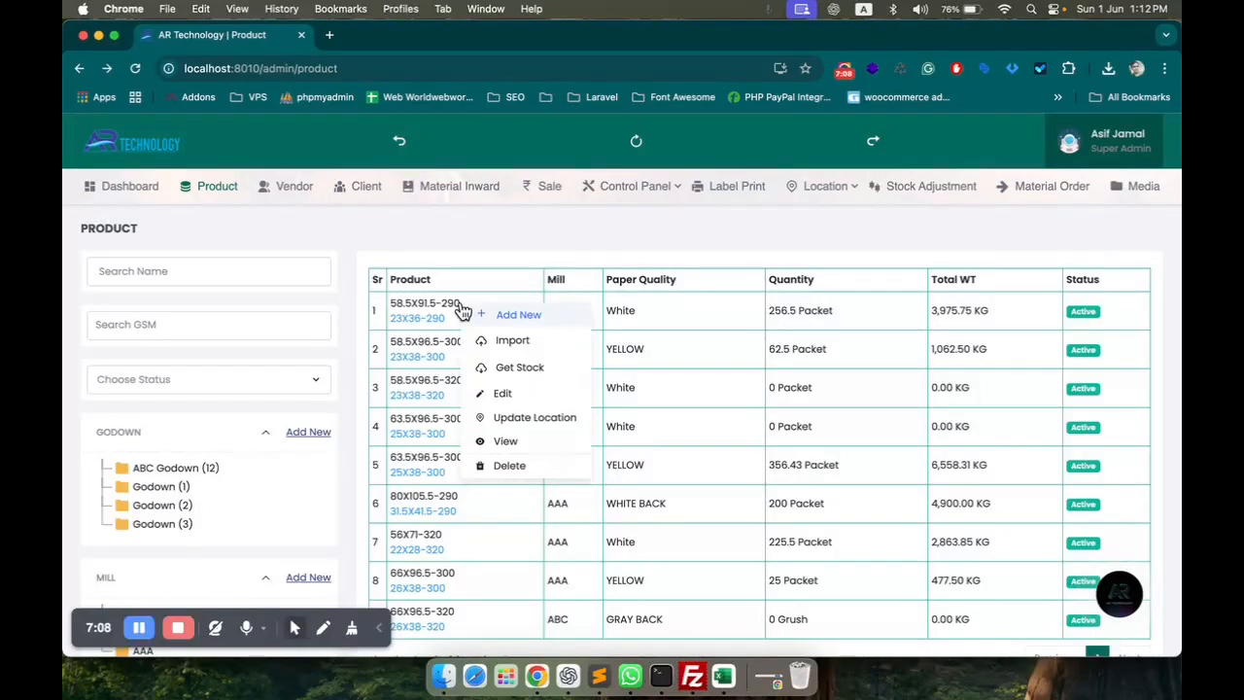
click(523, 372)
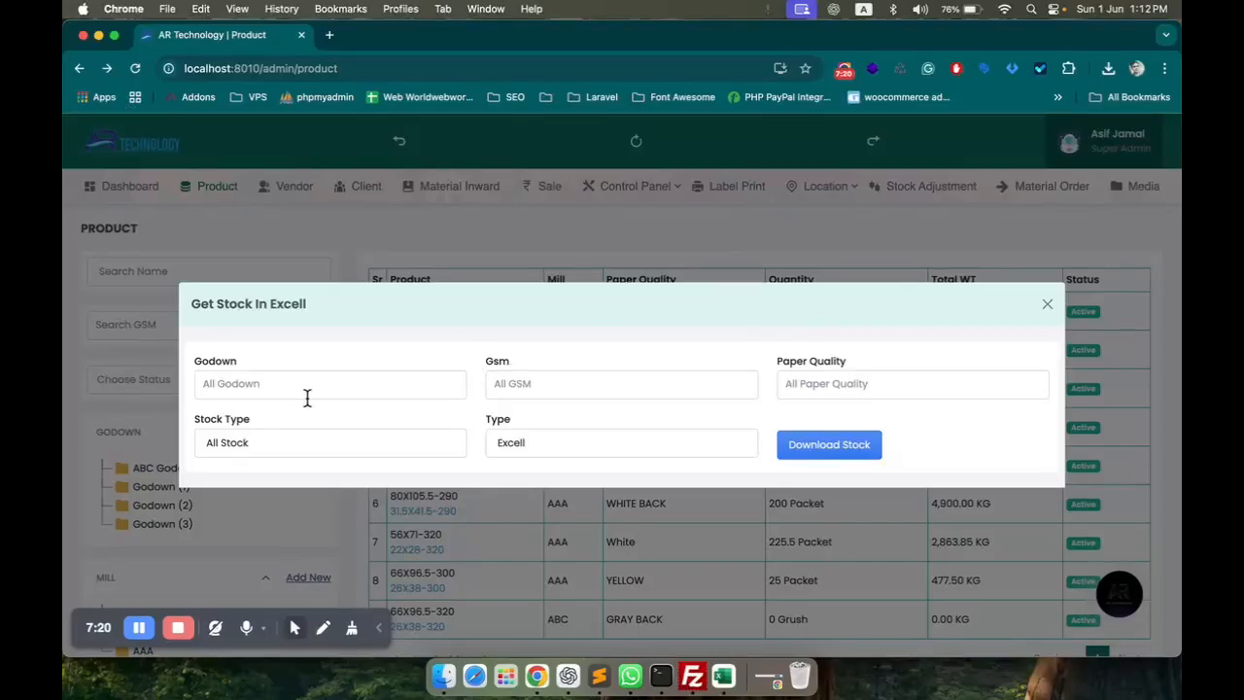
click(271, 382)
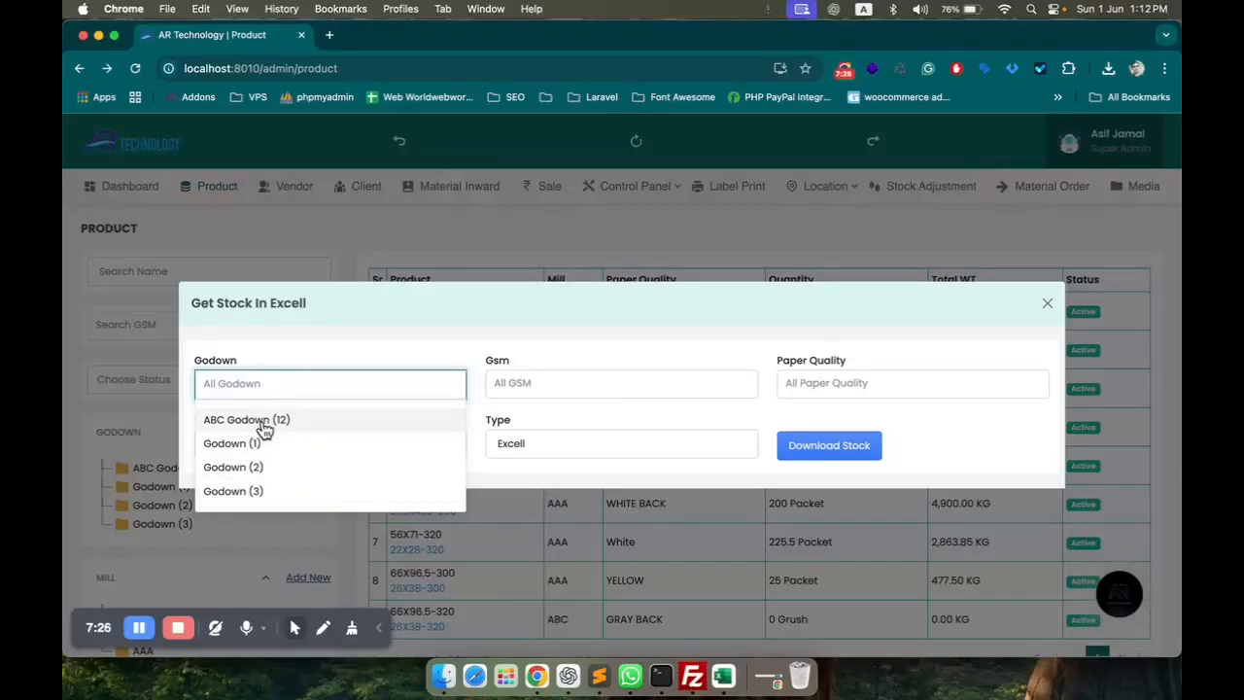
click(332, 347)
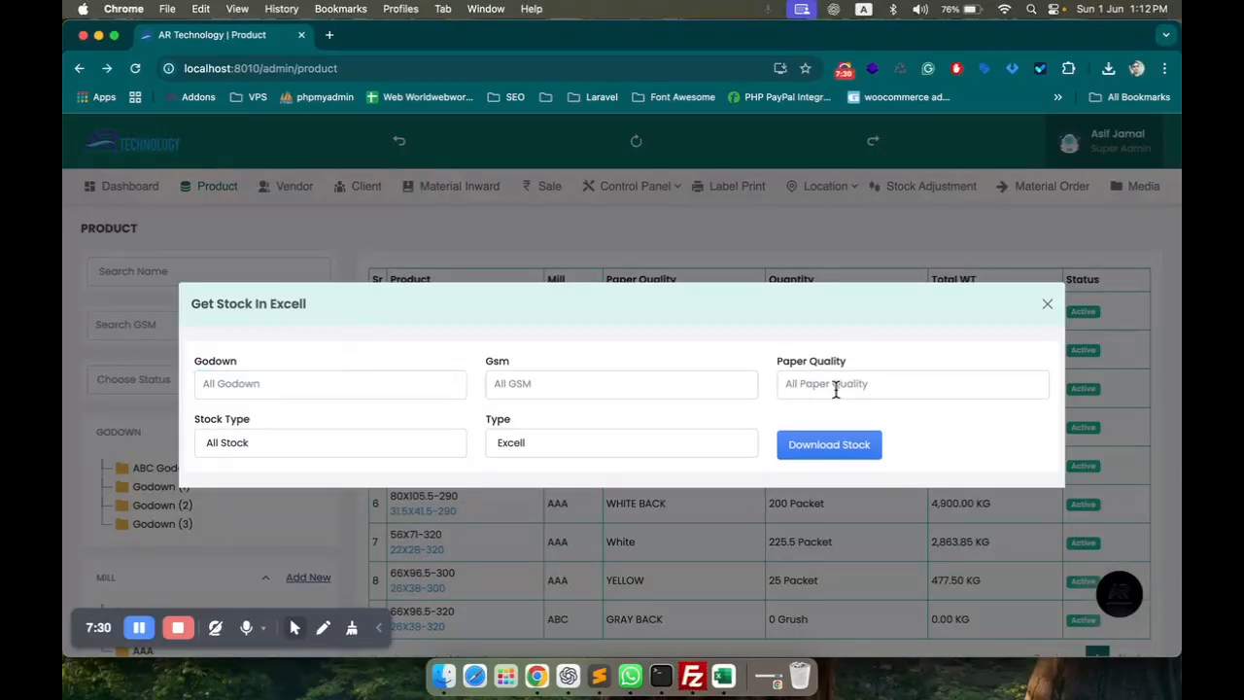
click(269, 442)
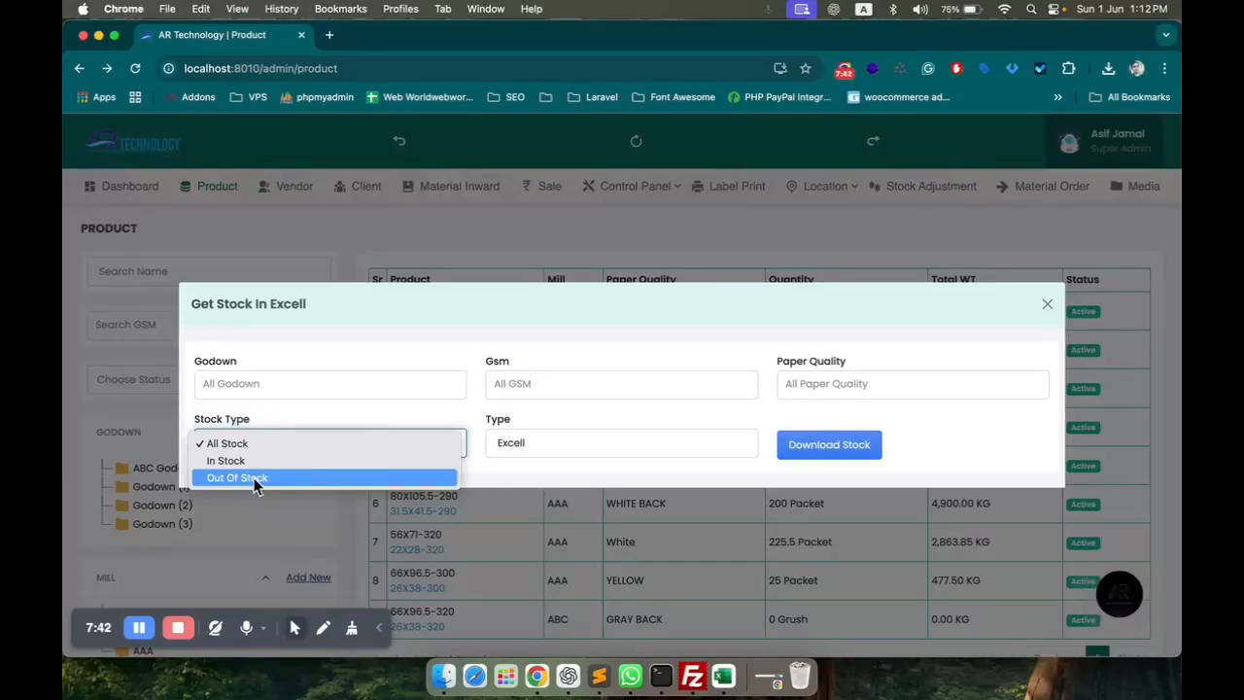
click(182, 406)
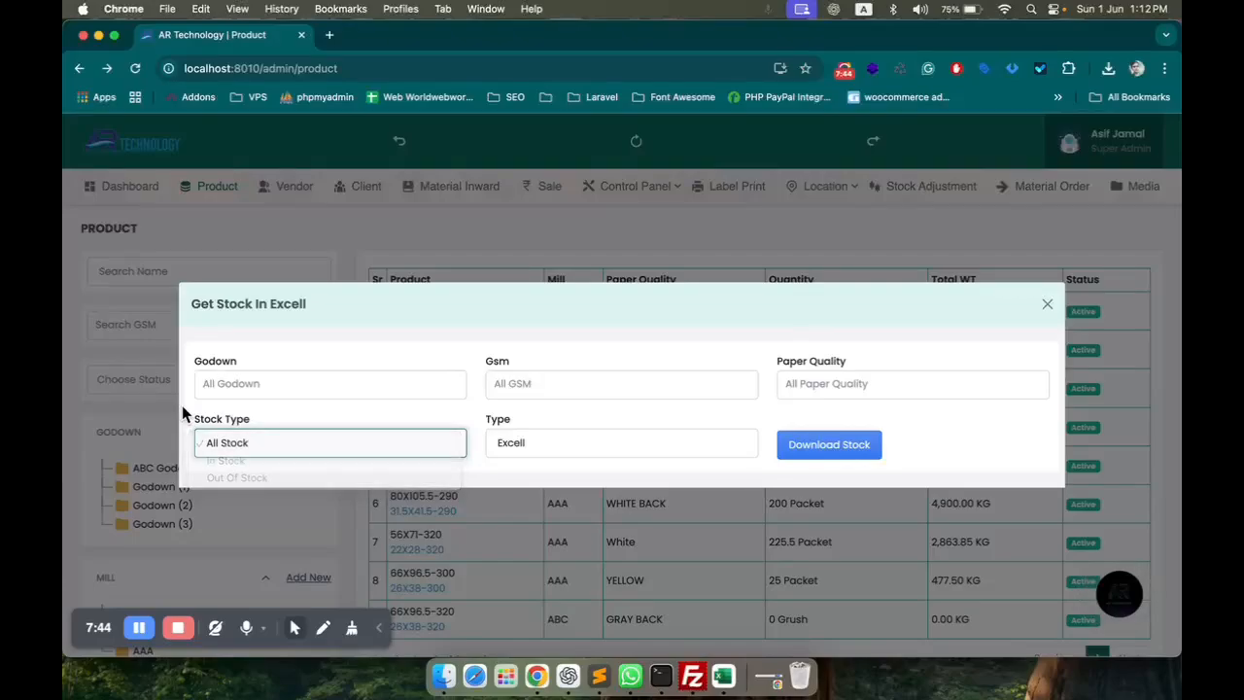
click(408, 350)
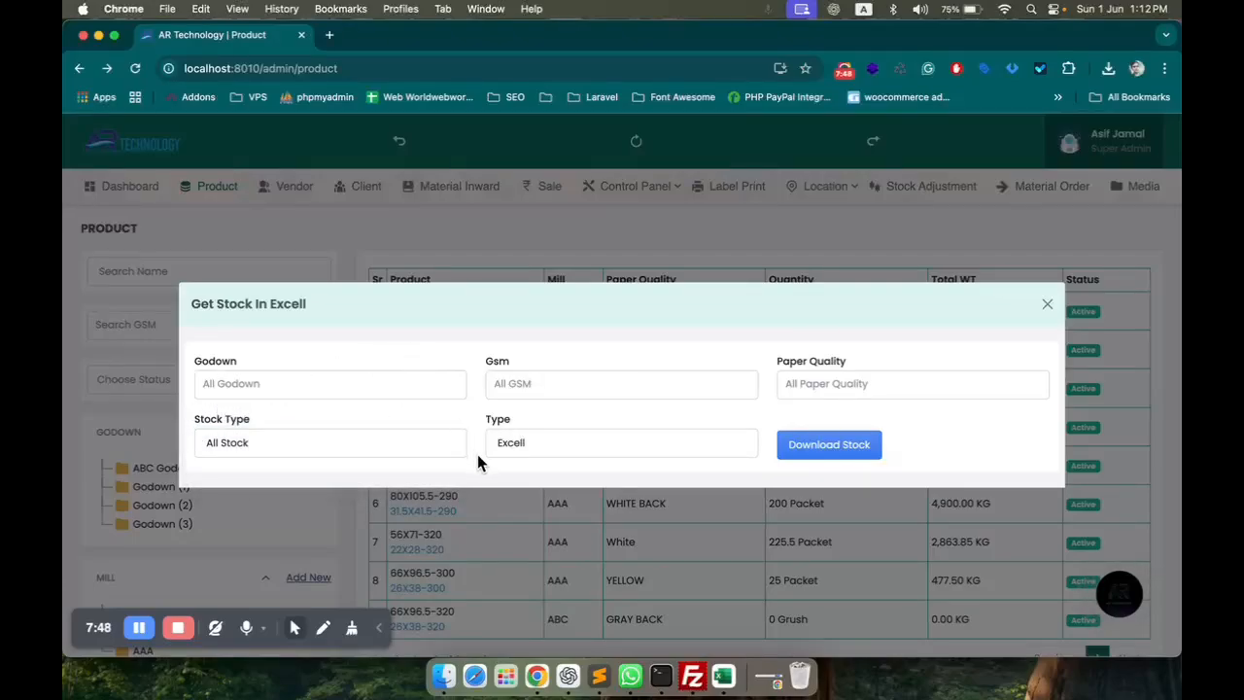
click(518, 443)
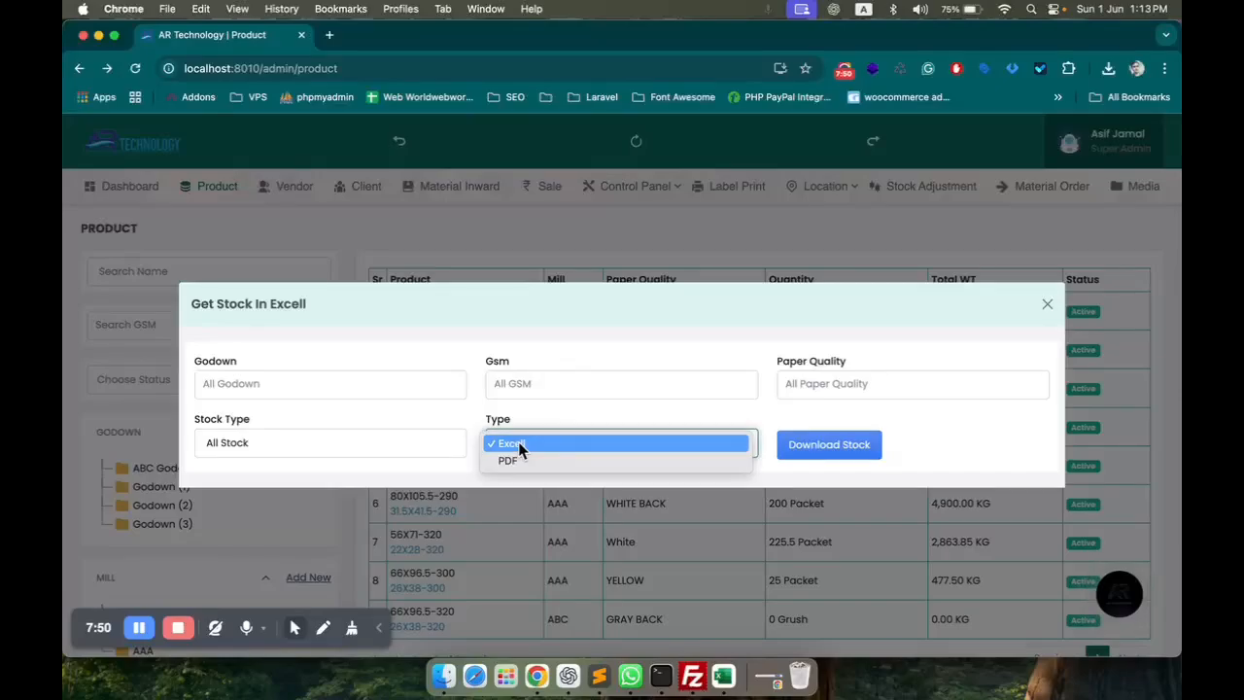
click(467, 415)
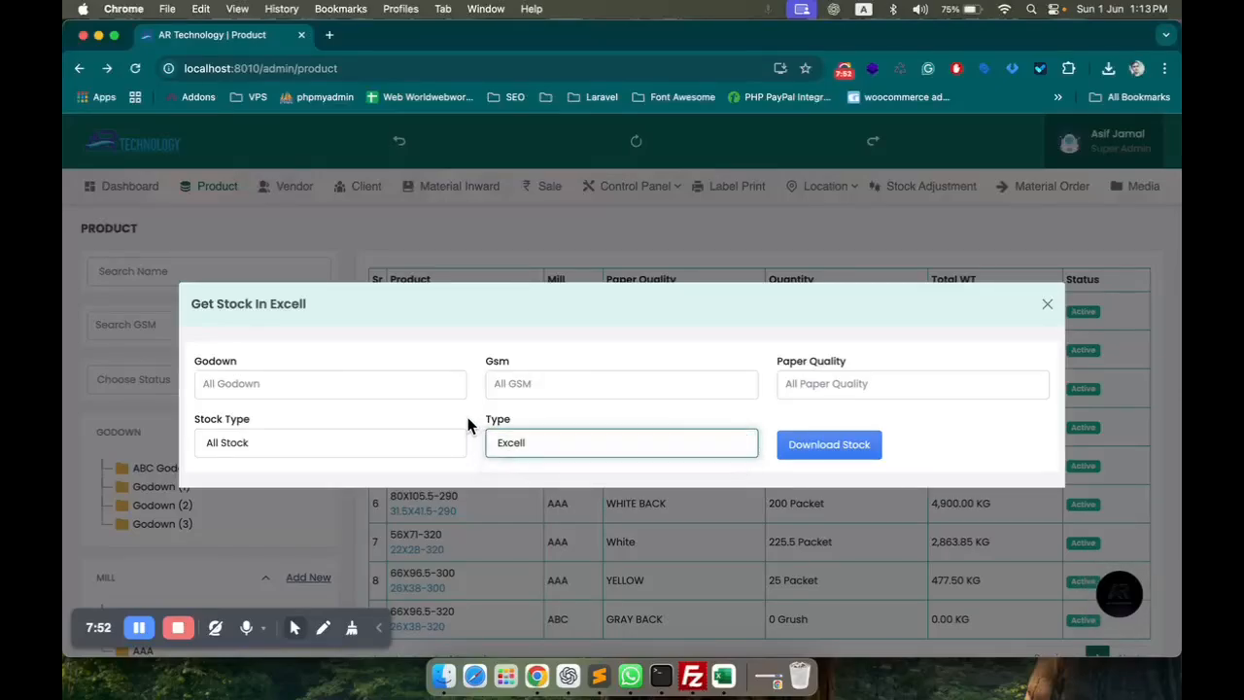
Download all stock as an Excel file and open the downloaded workbook in Excel.
click(828, 459)
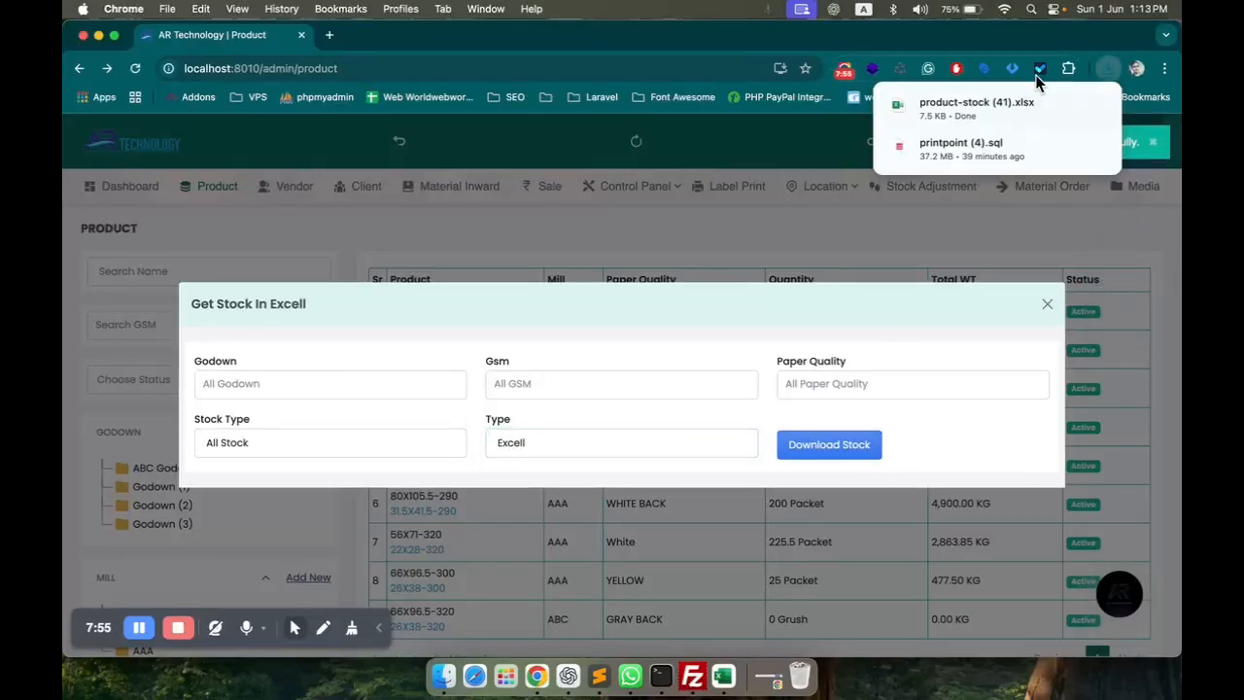
click(995, 109)
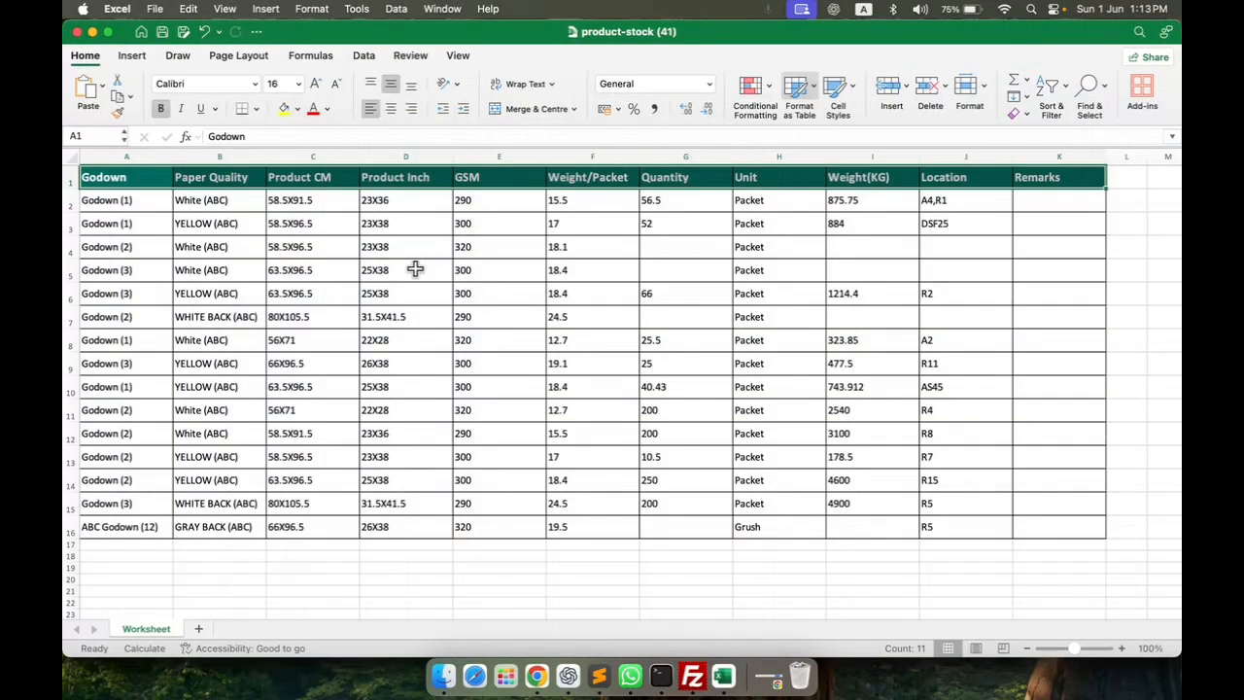
Close the exported stock workbook, return to the Product page in Chrome and dismiss the stock export form.
click(133, 201)
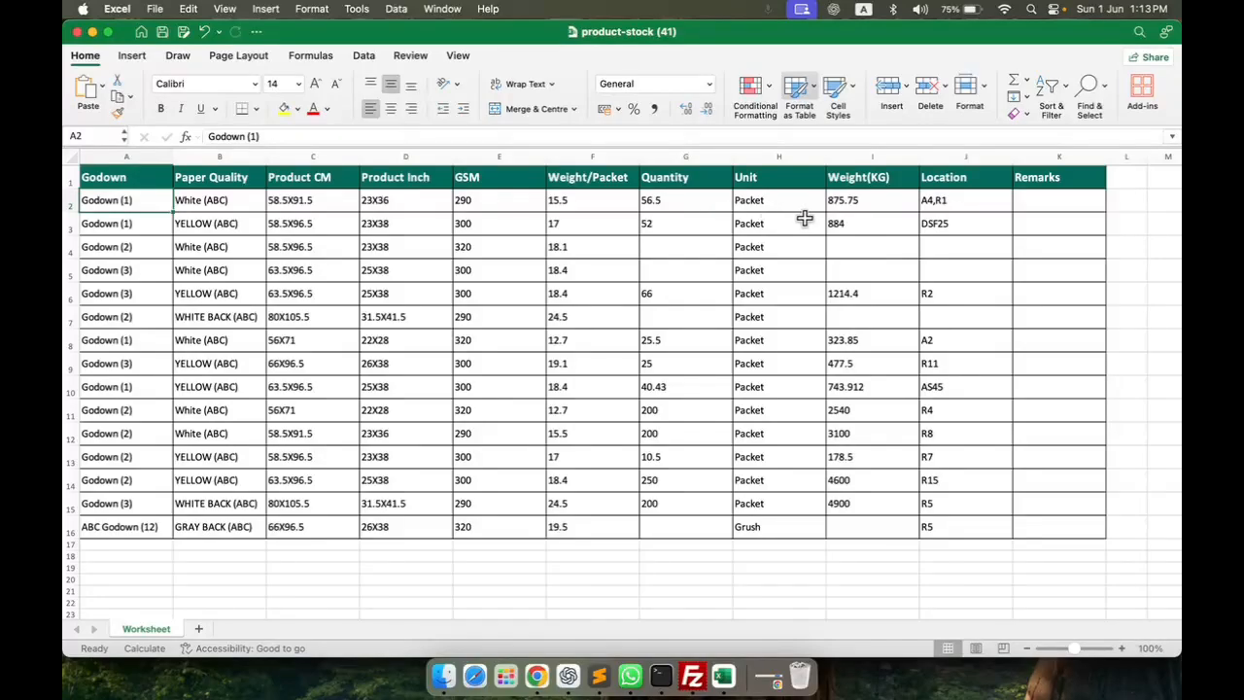
click(78, 32)
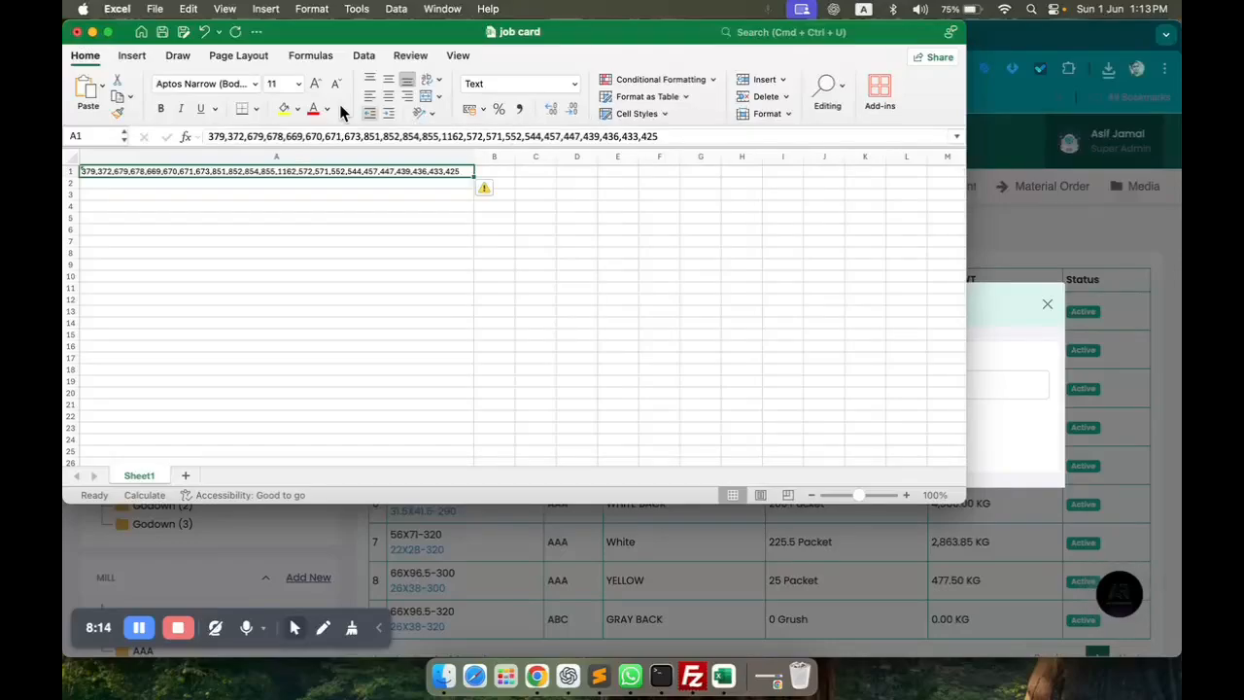
click(92, 32)
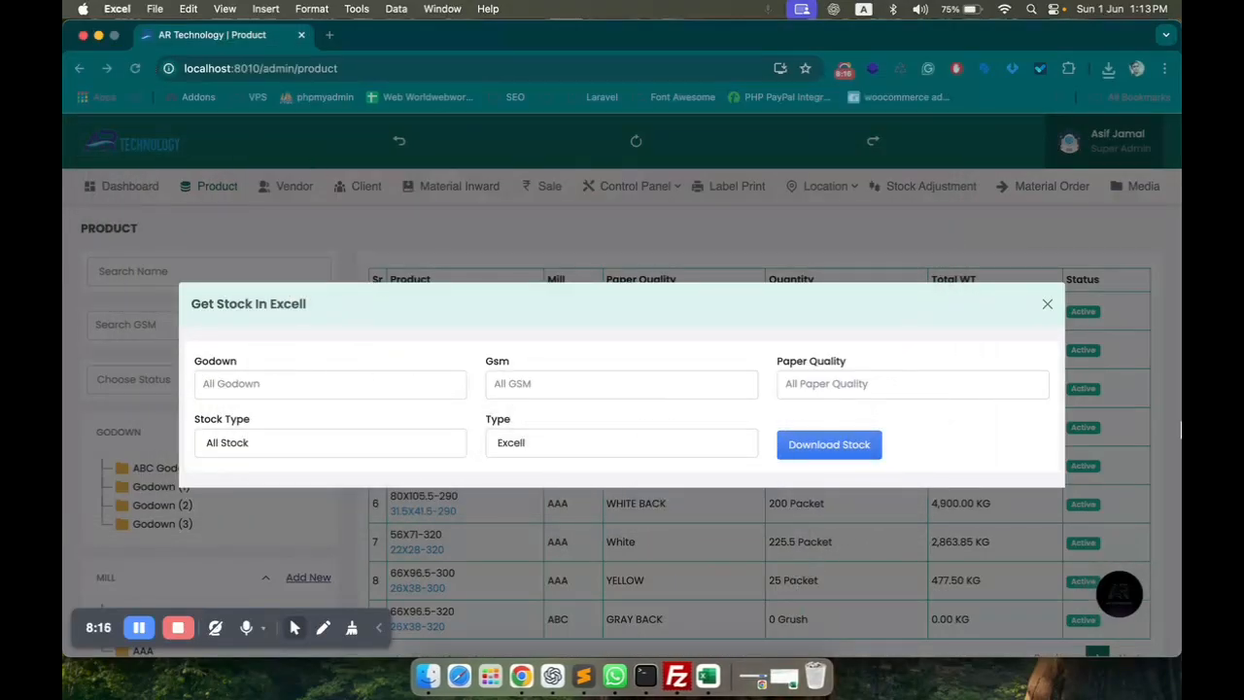
click(1048, 311)
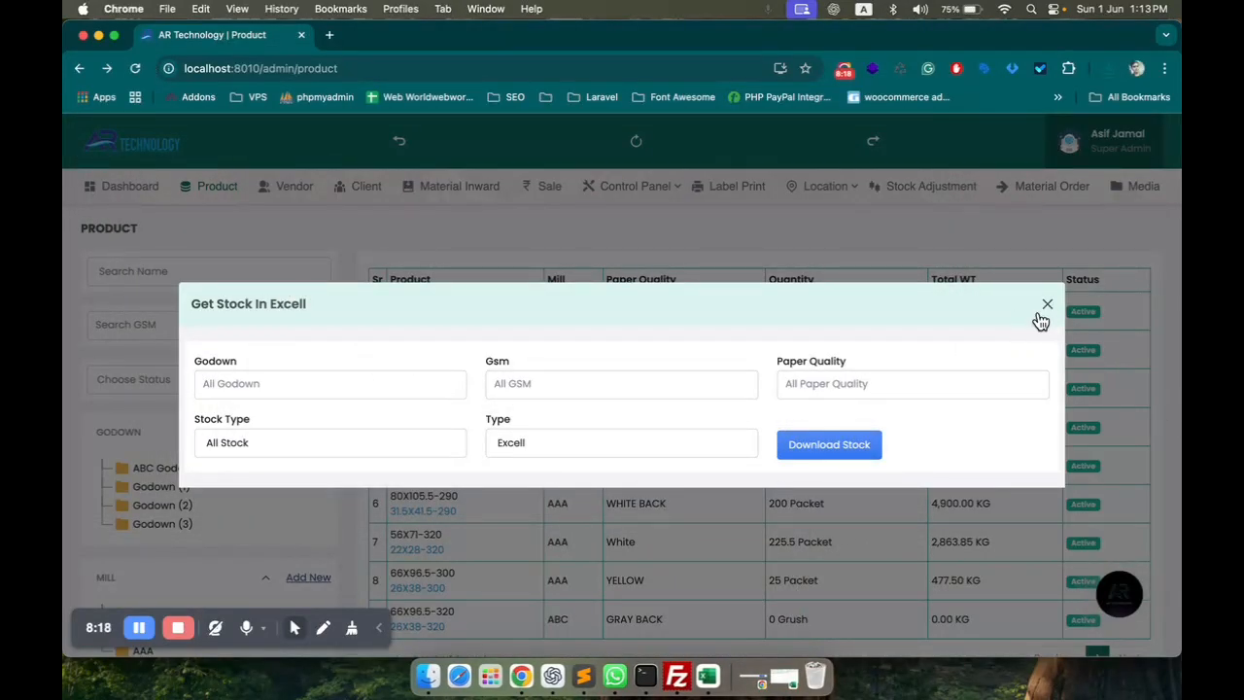
click(1047, 307)
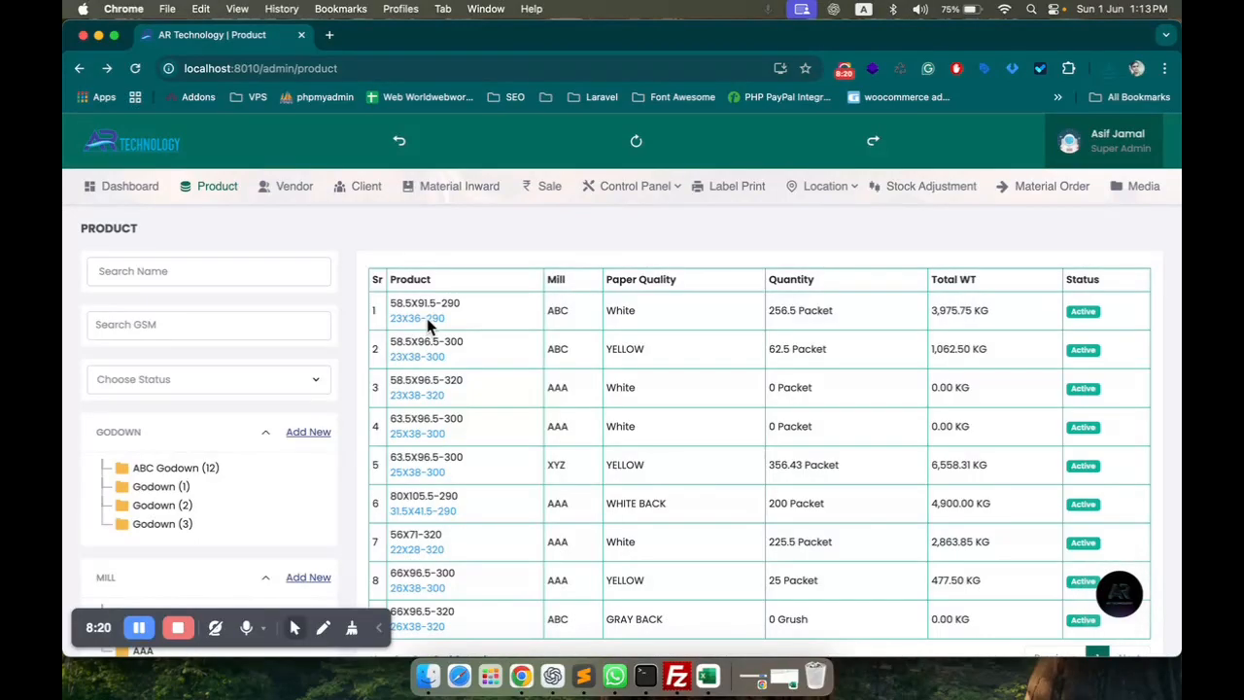
Open the 58.5X91.5-290 product for editing and examine its general details and its Godown (1) and Godown (2) entries.
click(427, 318)
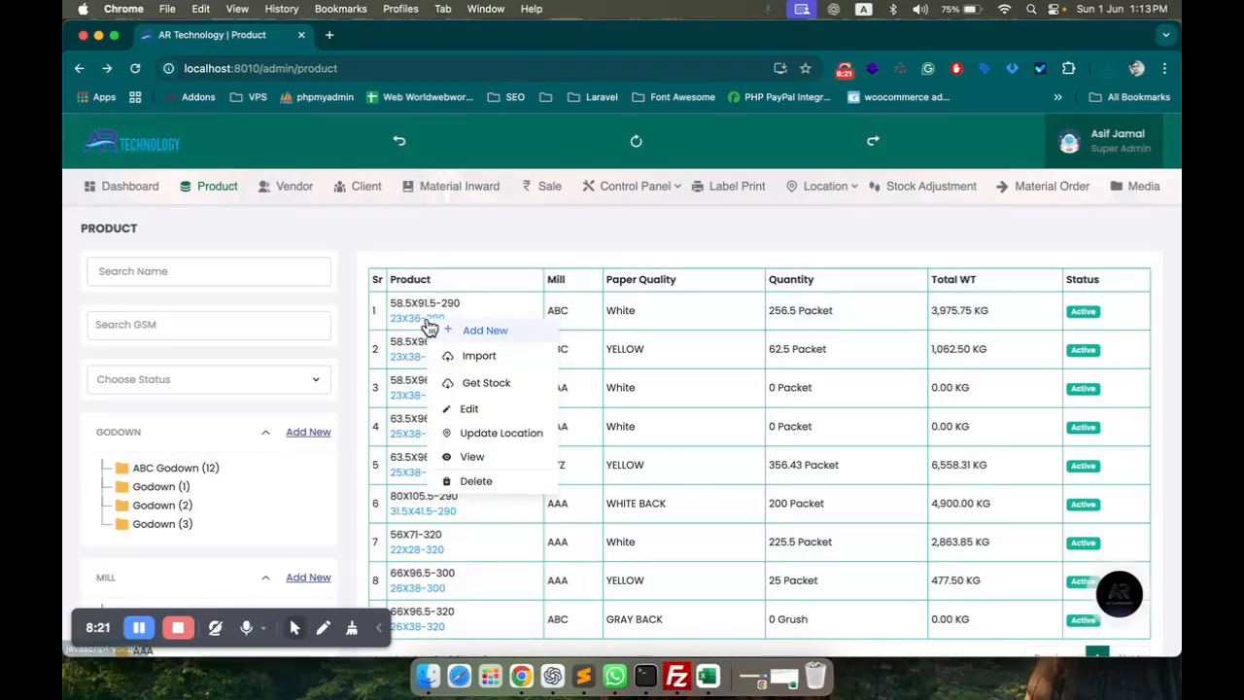
click(479, 412)
scroll(535, 417, down, 2)
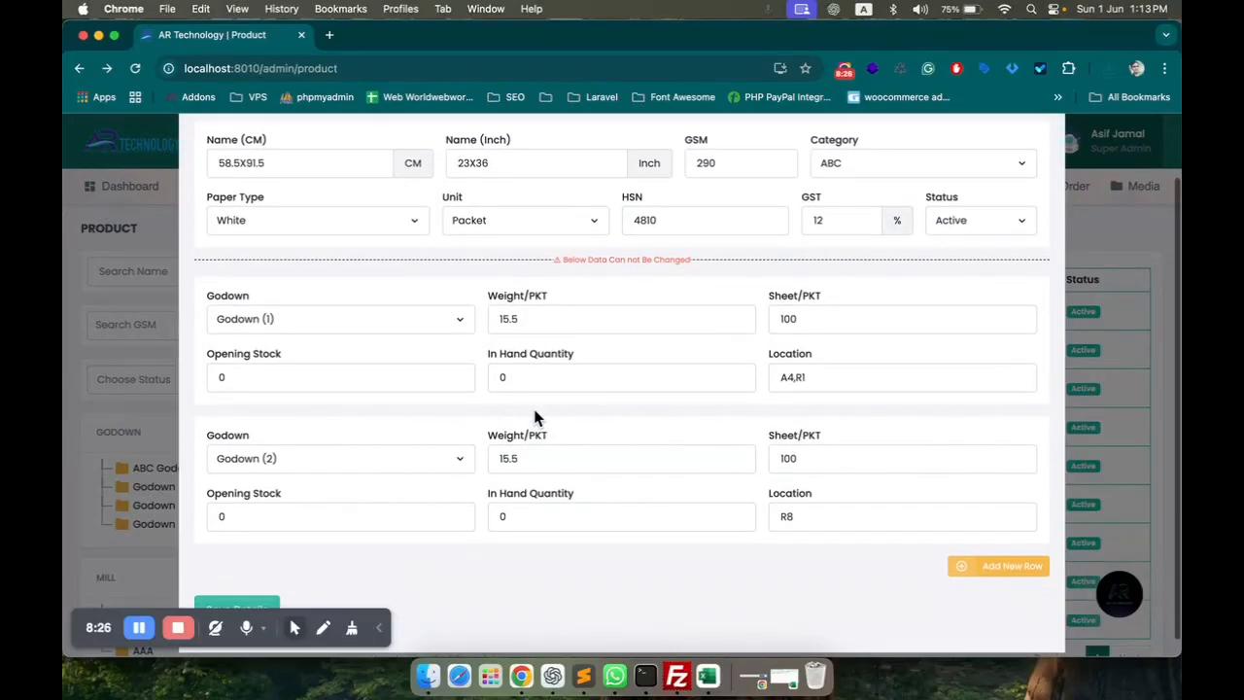
scroll(486, 362, up, 2)
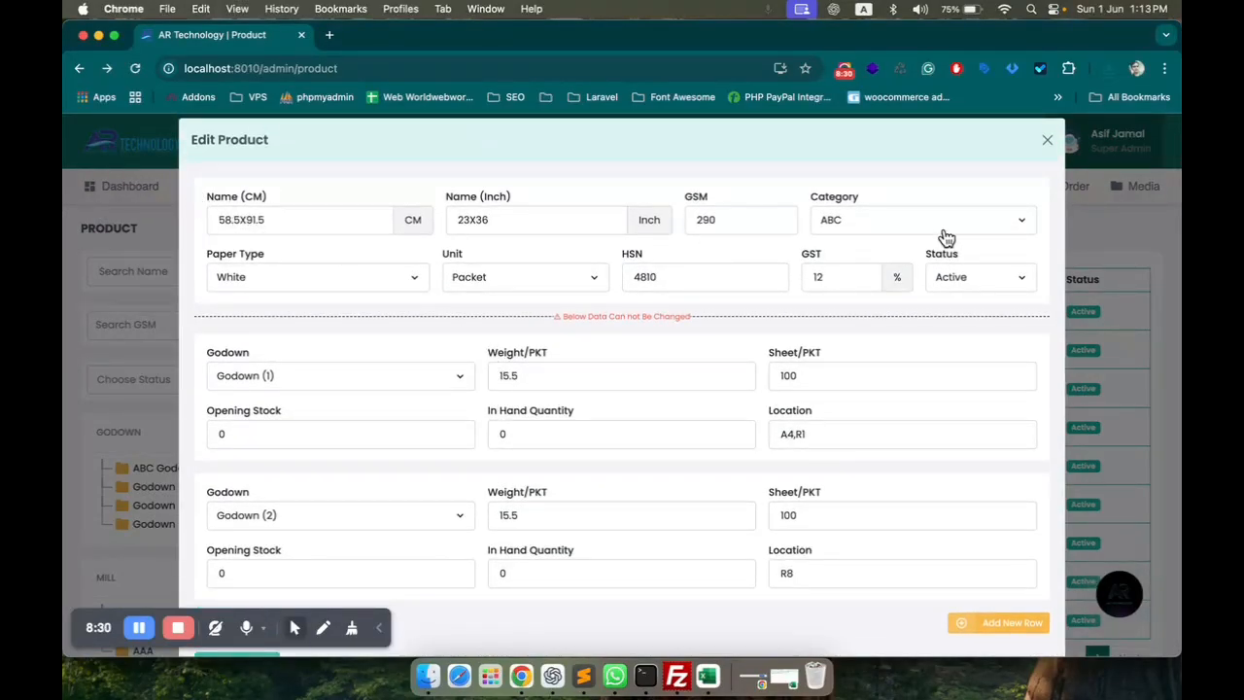
scroll(466, 342, down, 1)
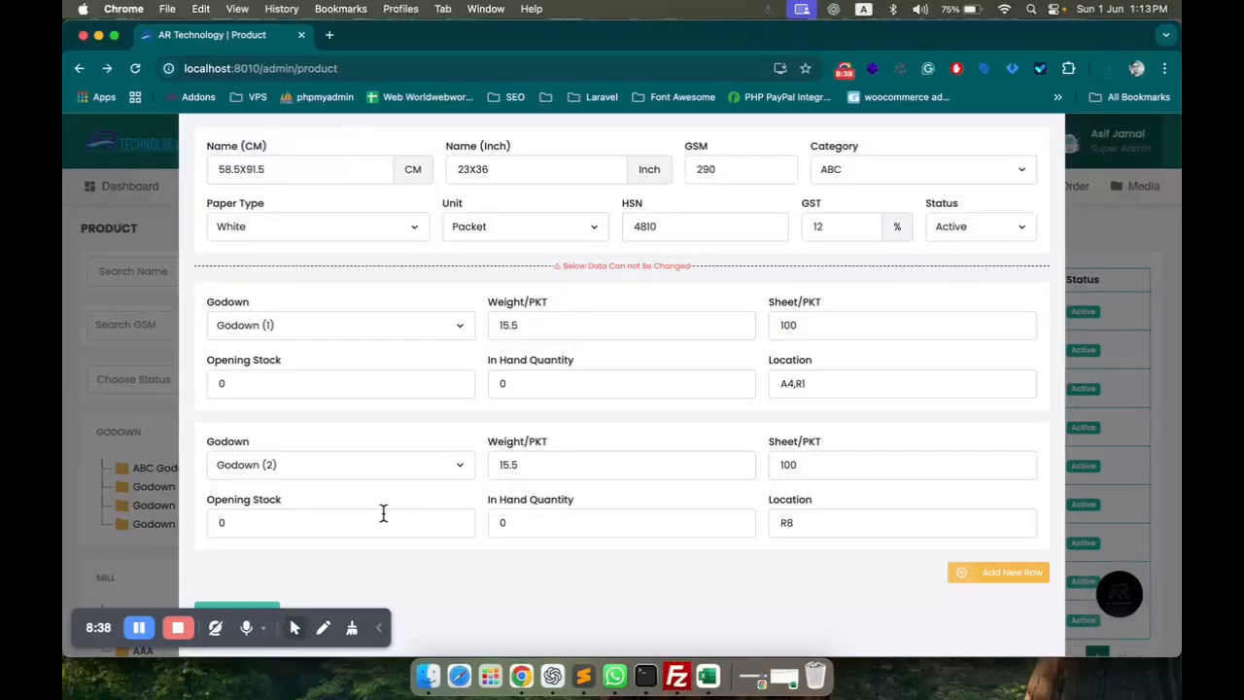
scroll(422, 340, down, 1)
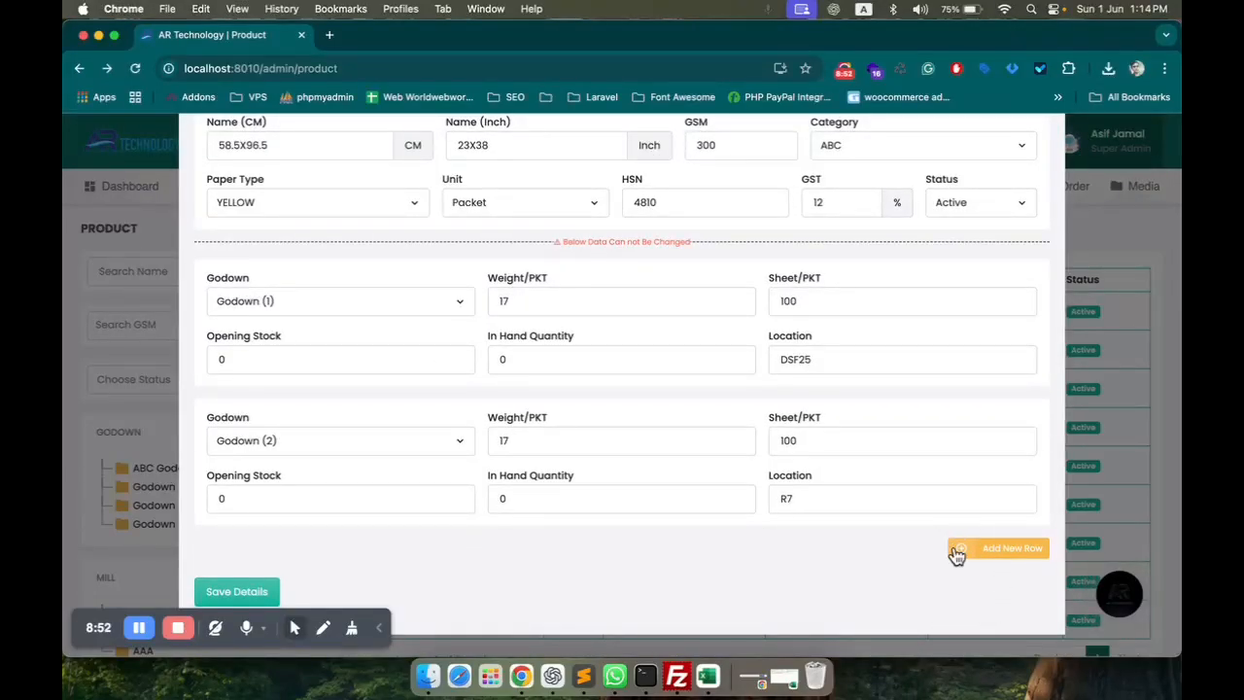
Add a blank godown row to the edit form of the 58.5X96.5-300 product, review the form and close it without saving.
click(958, 550)
scroll(773, 450, down, 3)
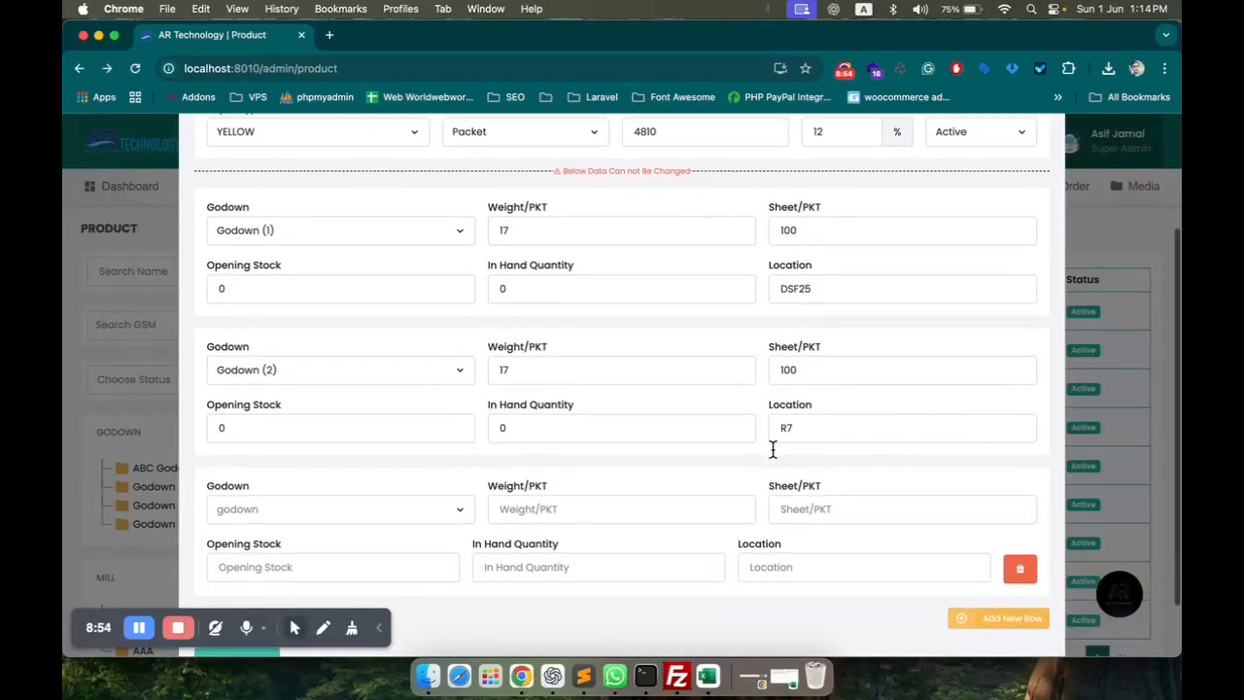
scroll(551, 300, up, 1)
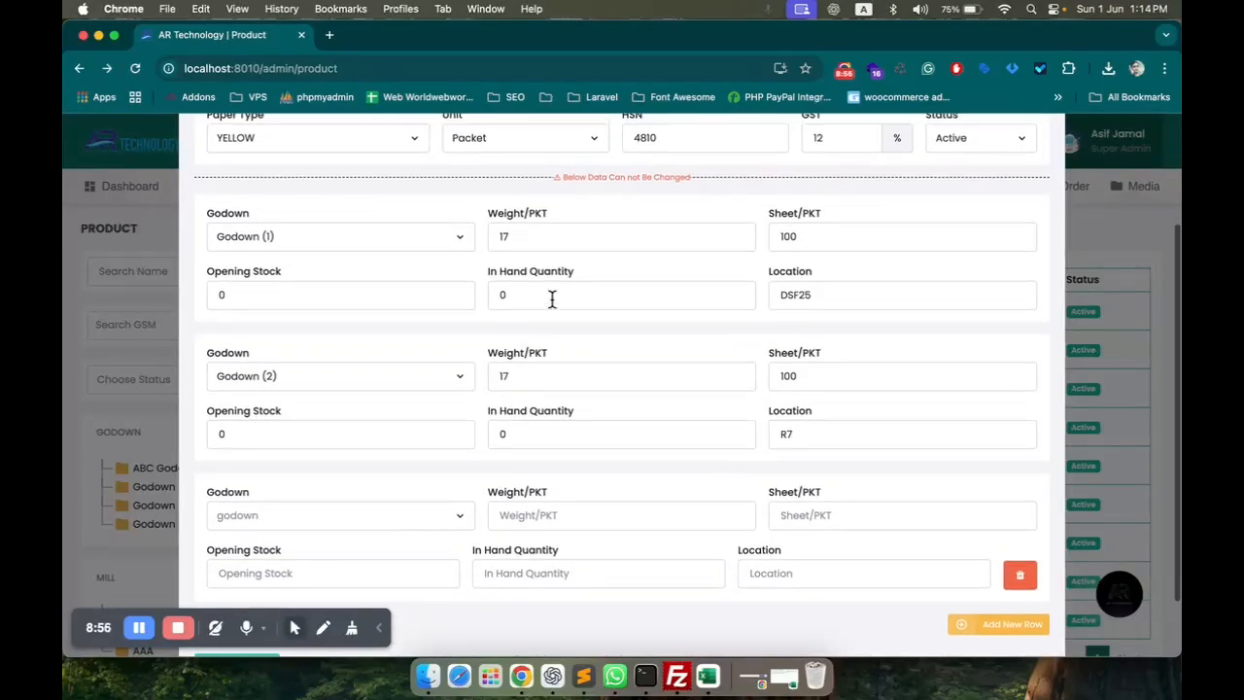
scroll(551, 299, up, 2)
scroll(551, 306, down, 3)
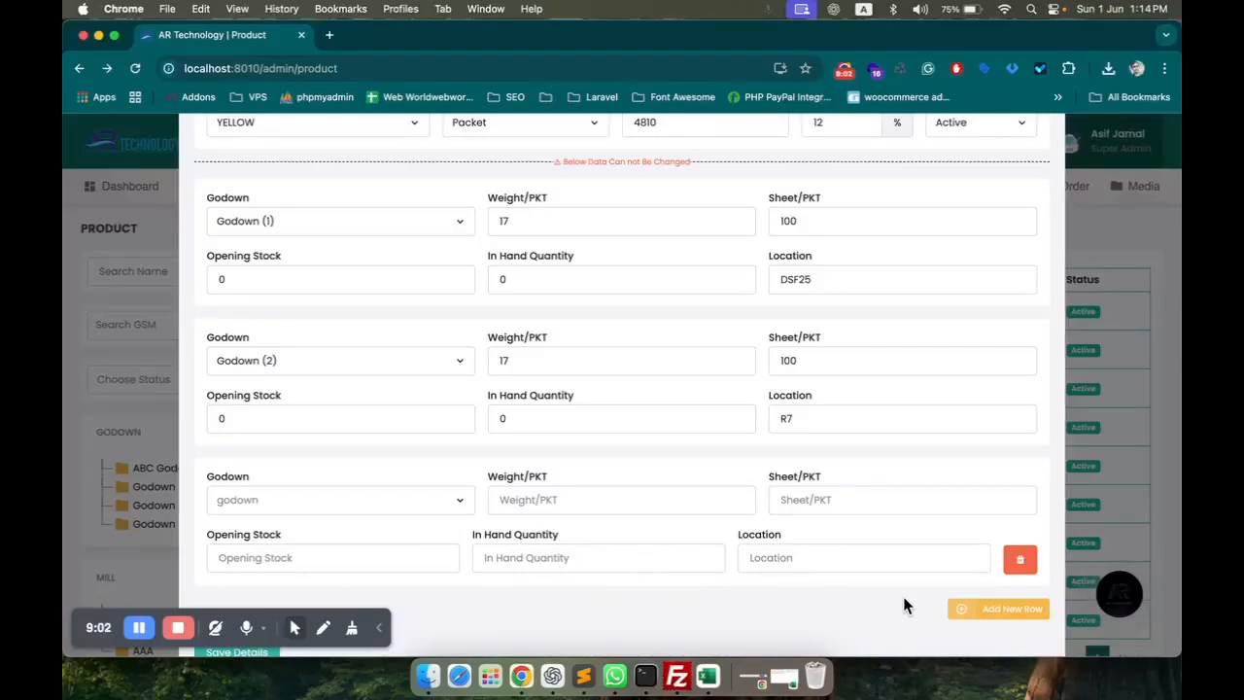
scroll(875, 607, down, 2)
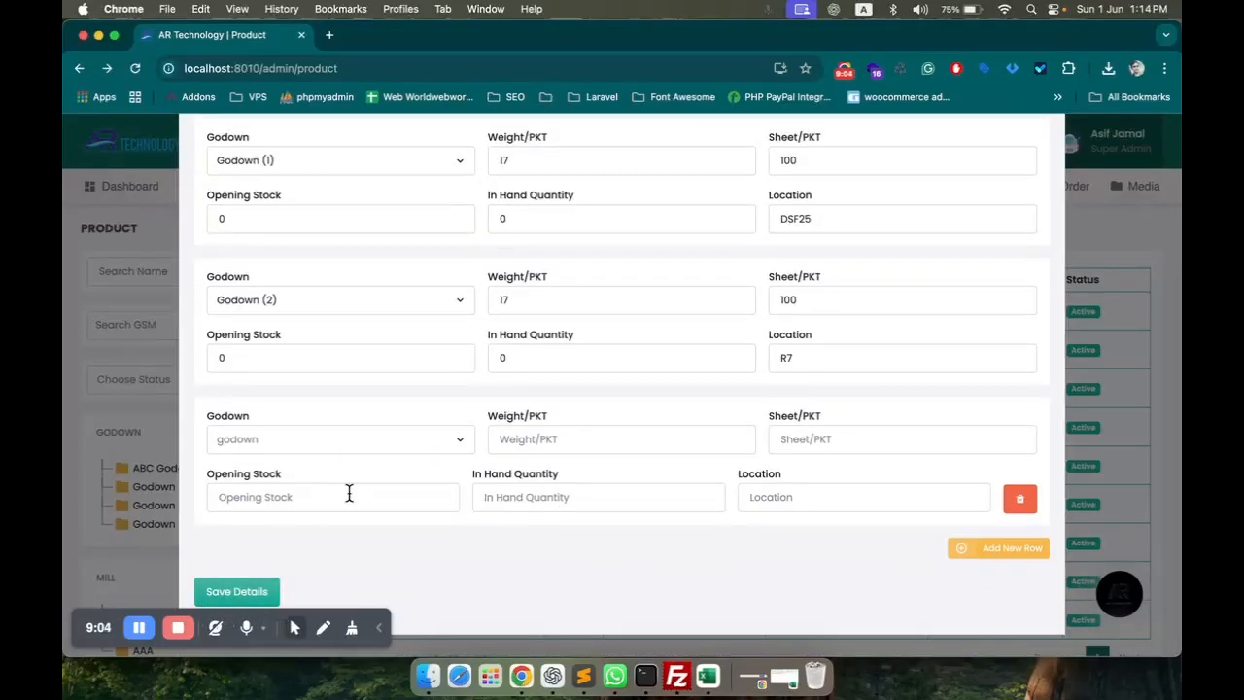
scroll(412, 382, up, 5)
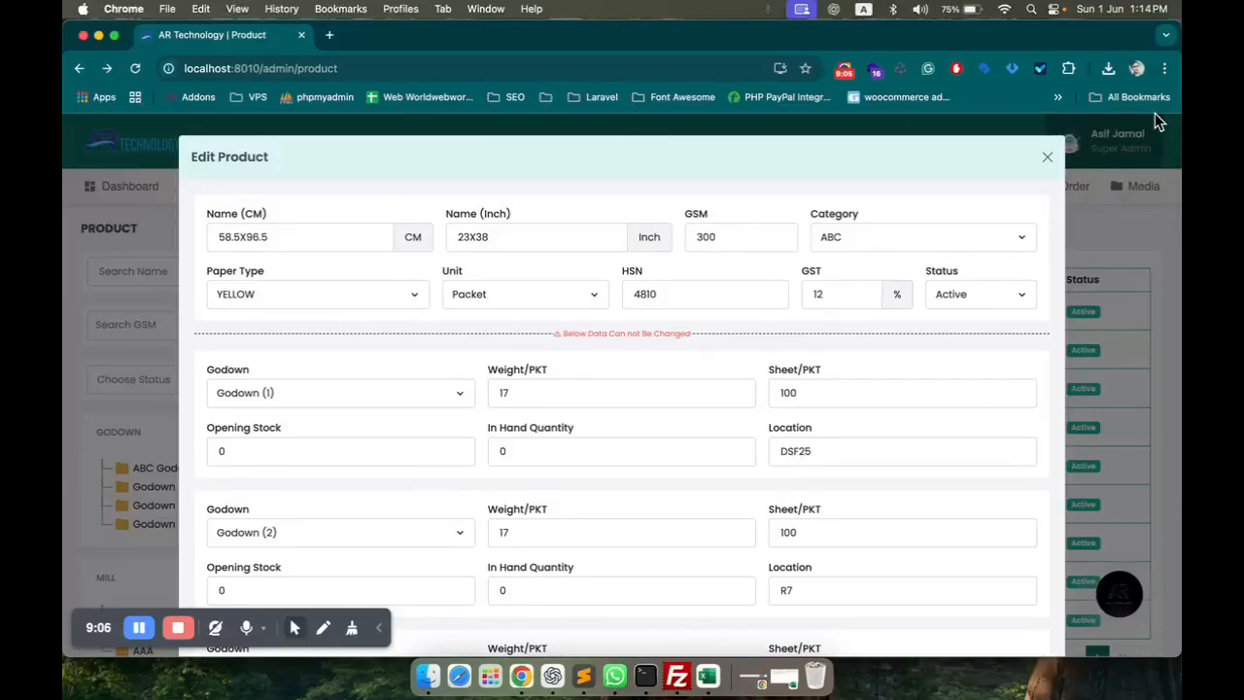
click(1048, 158)
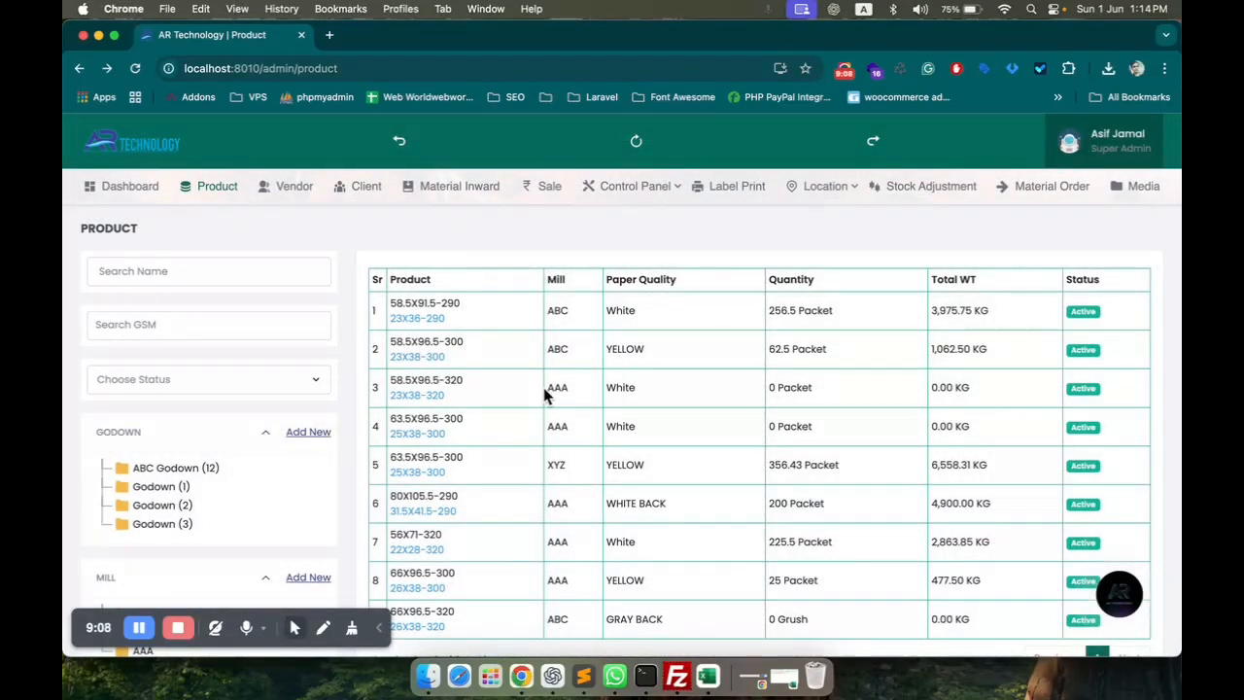
right_click(475, 347)
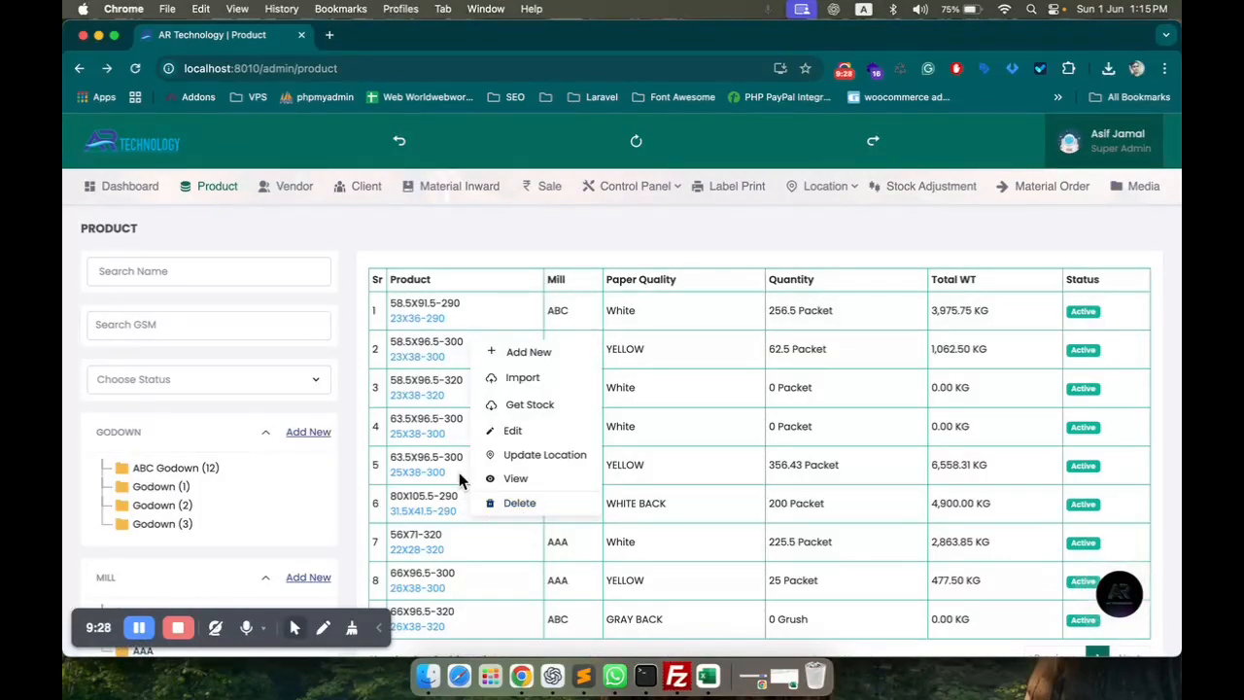
click(463, 314)
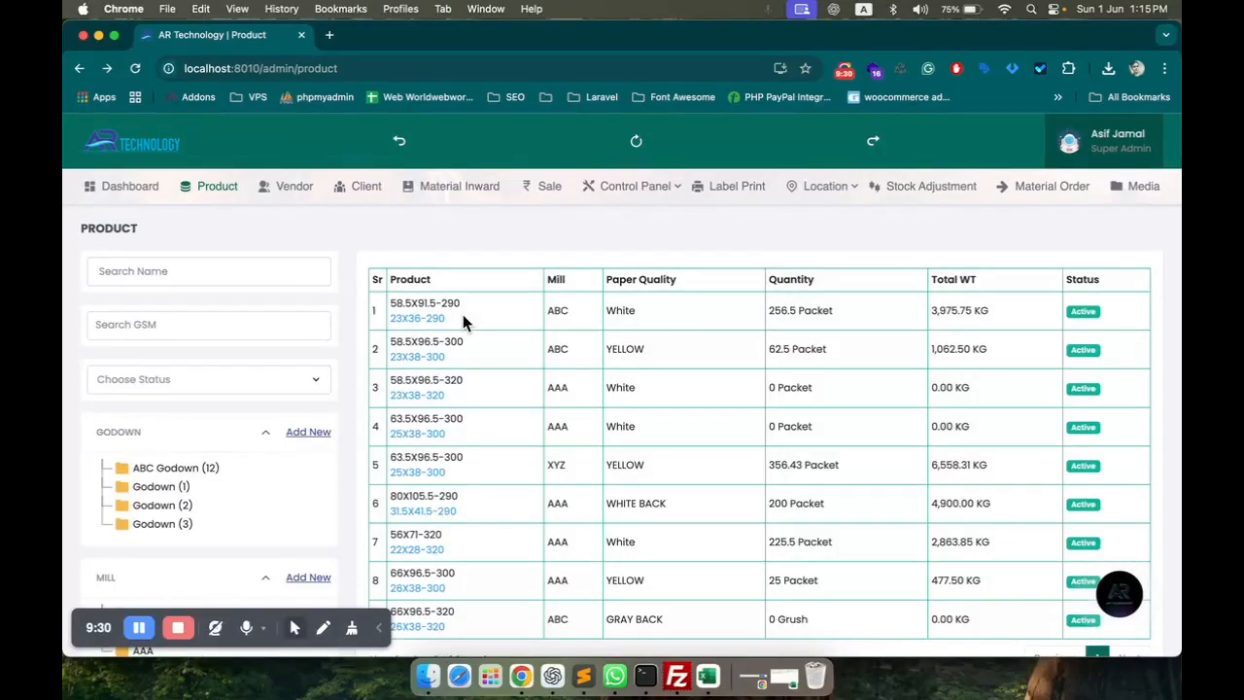